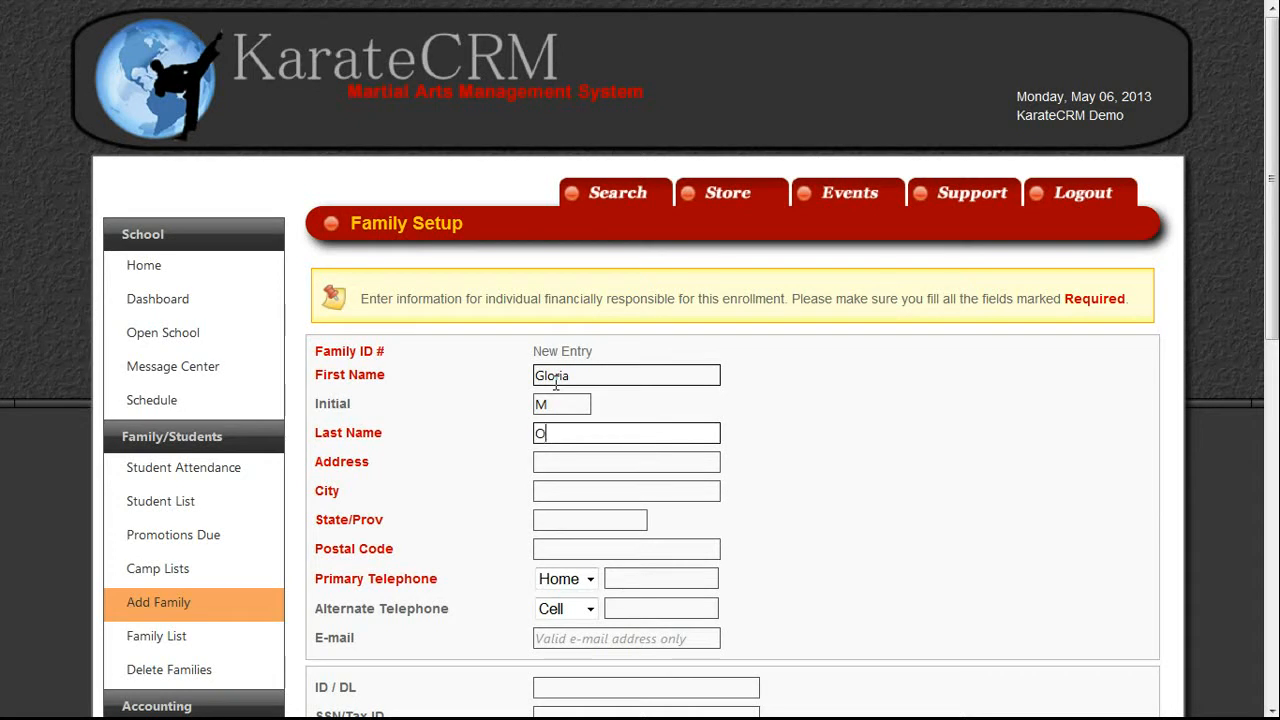
Fill in the family's last name and full mailing address: street, city, state and postal code.
type("iz")
key("Tab")
key("Tab")
key("shift+Tab")
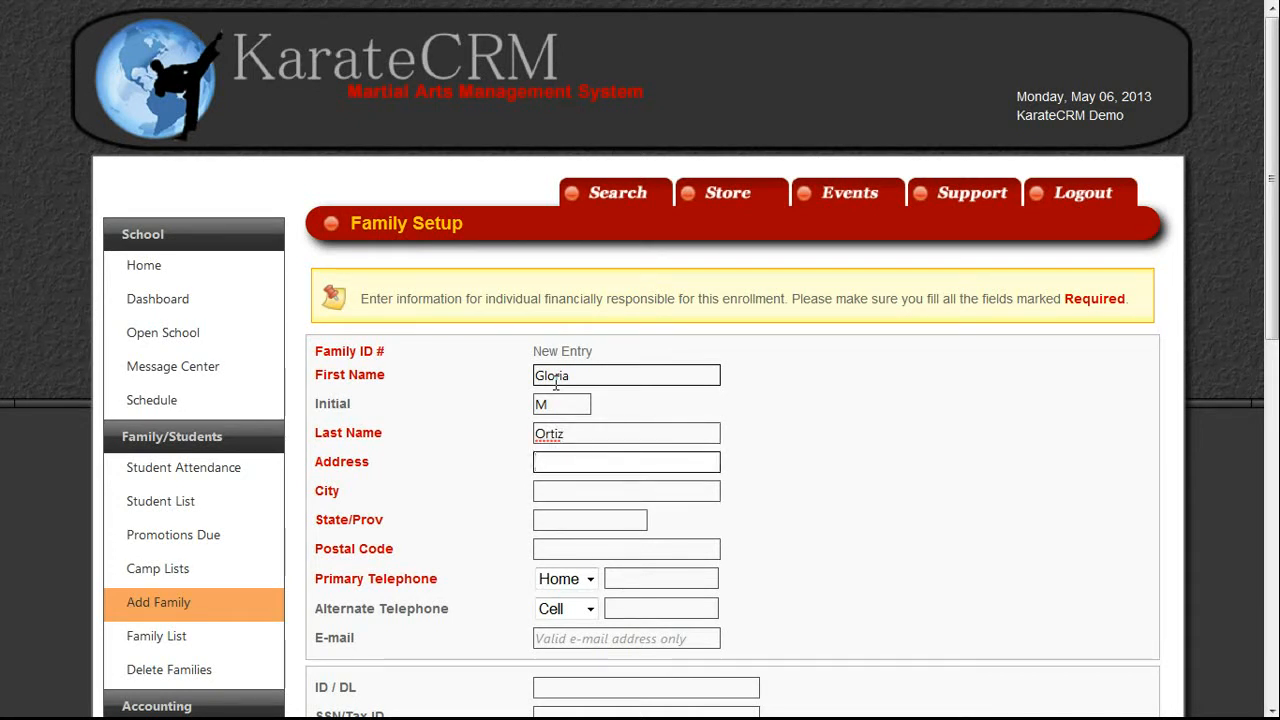
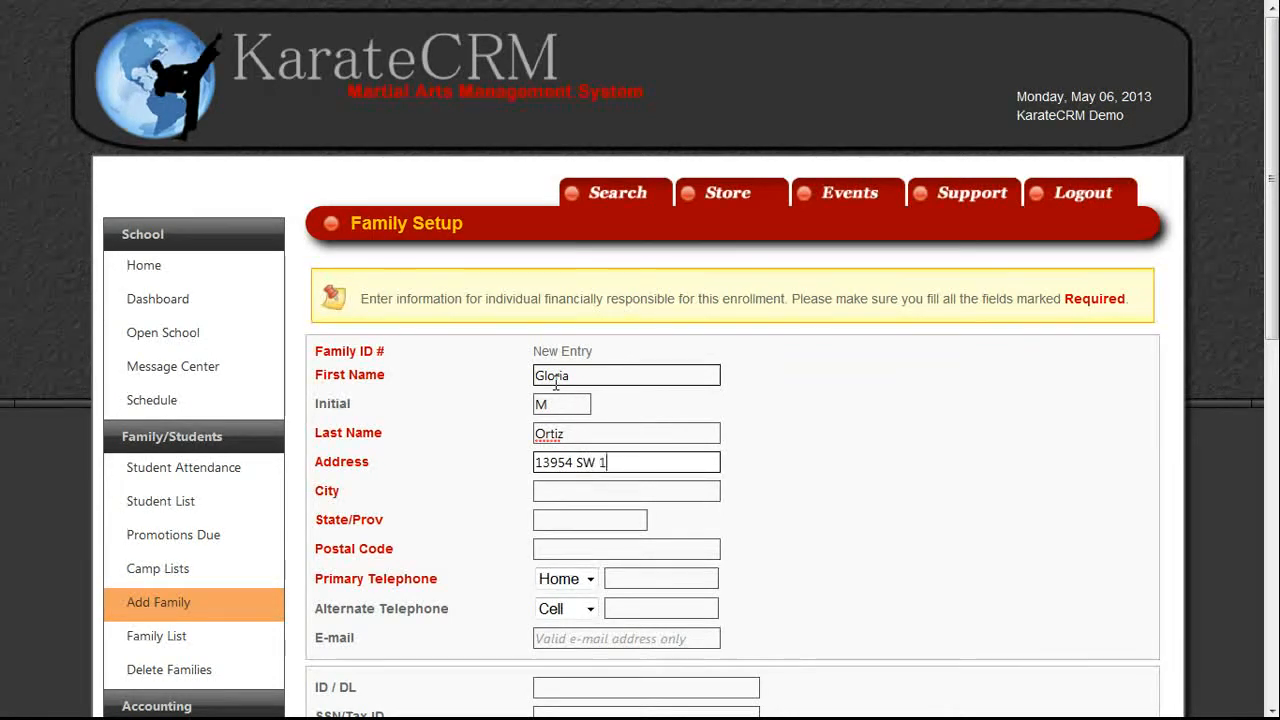
key("Tab")
type("Miami")
key("Tab")
type("FGL")
key("BackSpace")
key("BackSpace")
key("BackSpace")
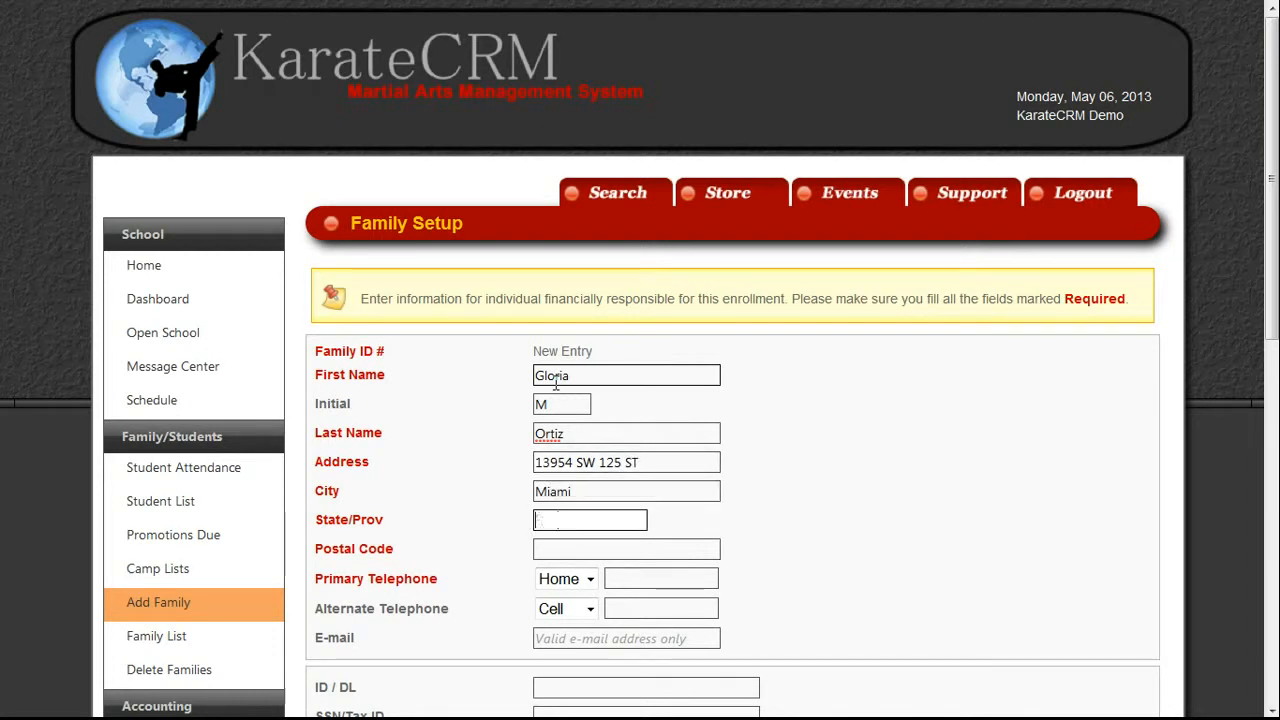
type("FL")
key("Tab")
type("33183")
Set the primary telephone type to Cell and enter the contact's cell number.
key("Tab")
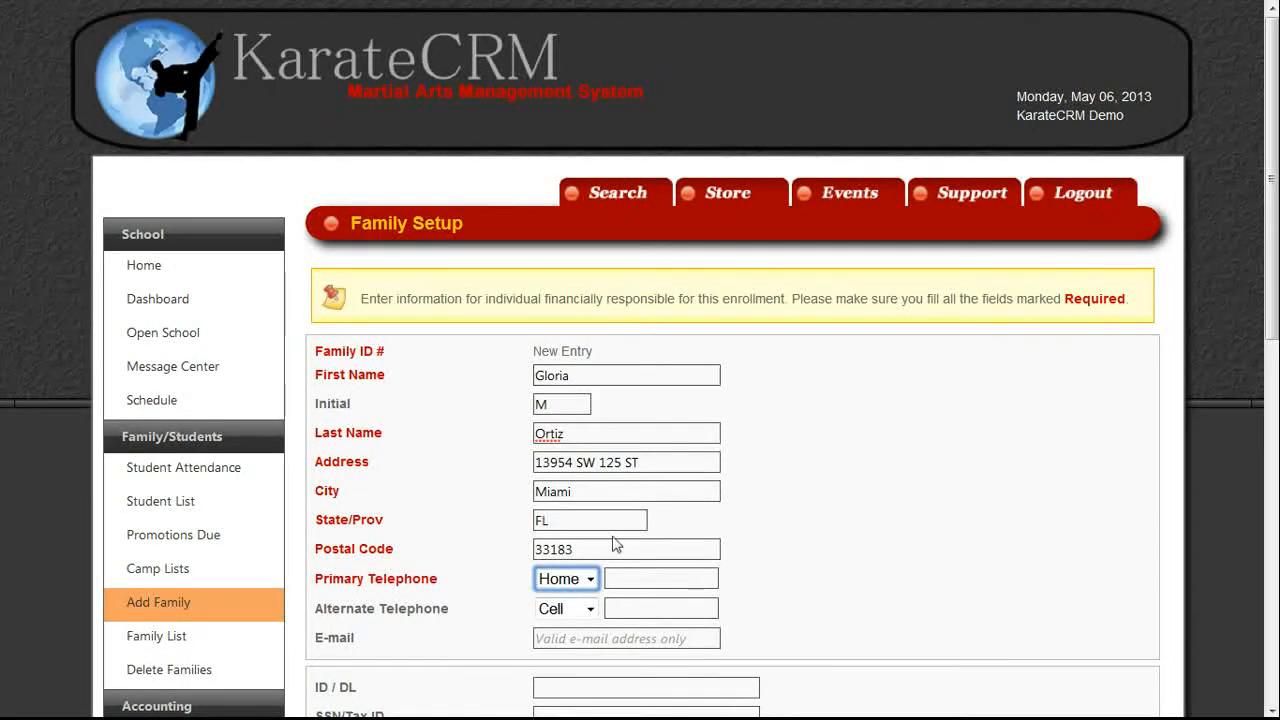
left_click(588, 579)
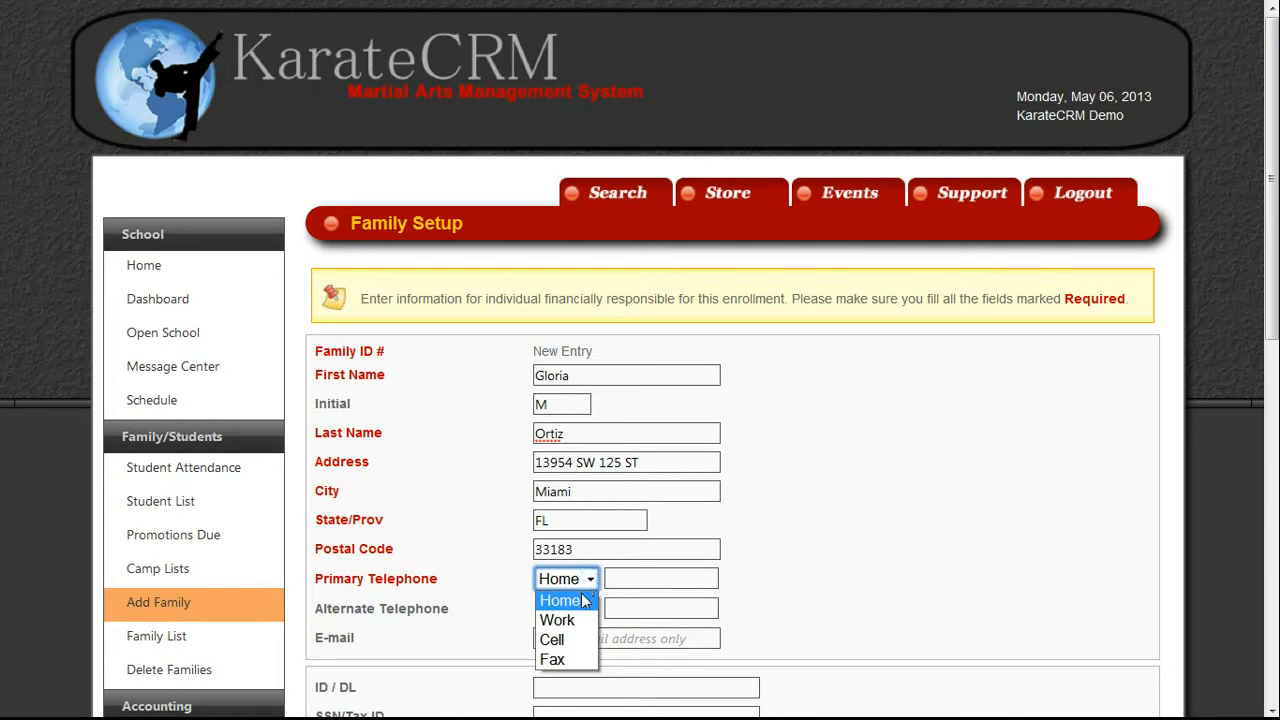
left_click(558, 640)
left_click(675, 583)
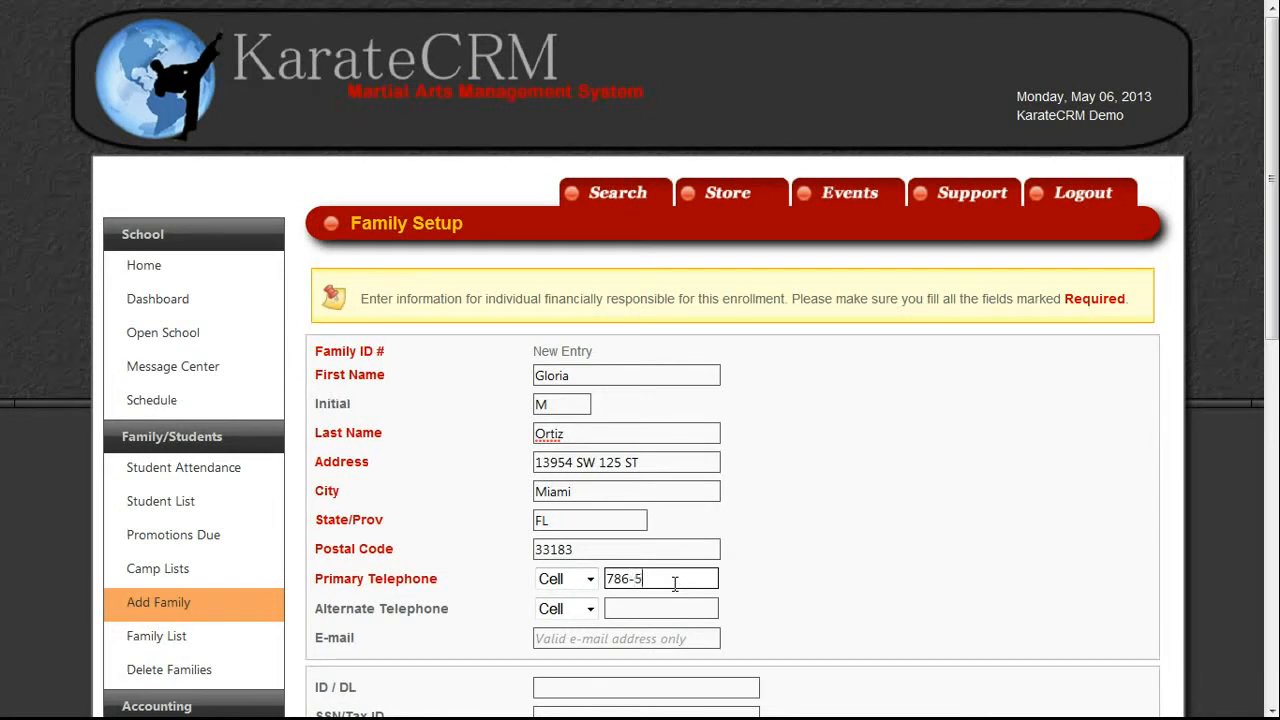
left_click(621, 632)
left_click(621, 632)
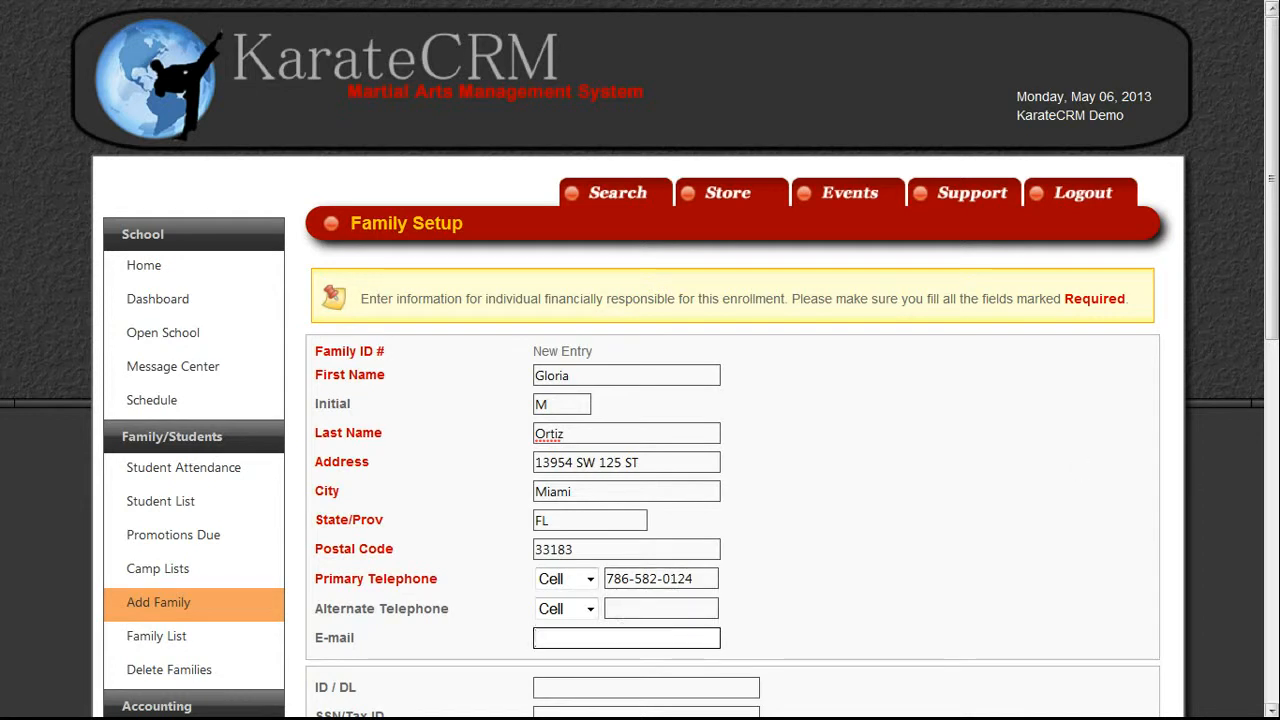
Enter the contact's e-mail address in the E-mail field of Family Setup.
scroll(1270, 316, "down", 3)
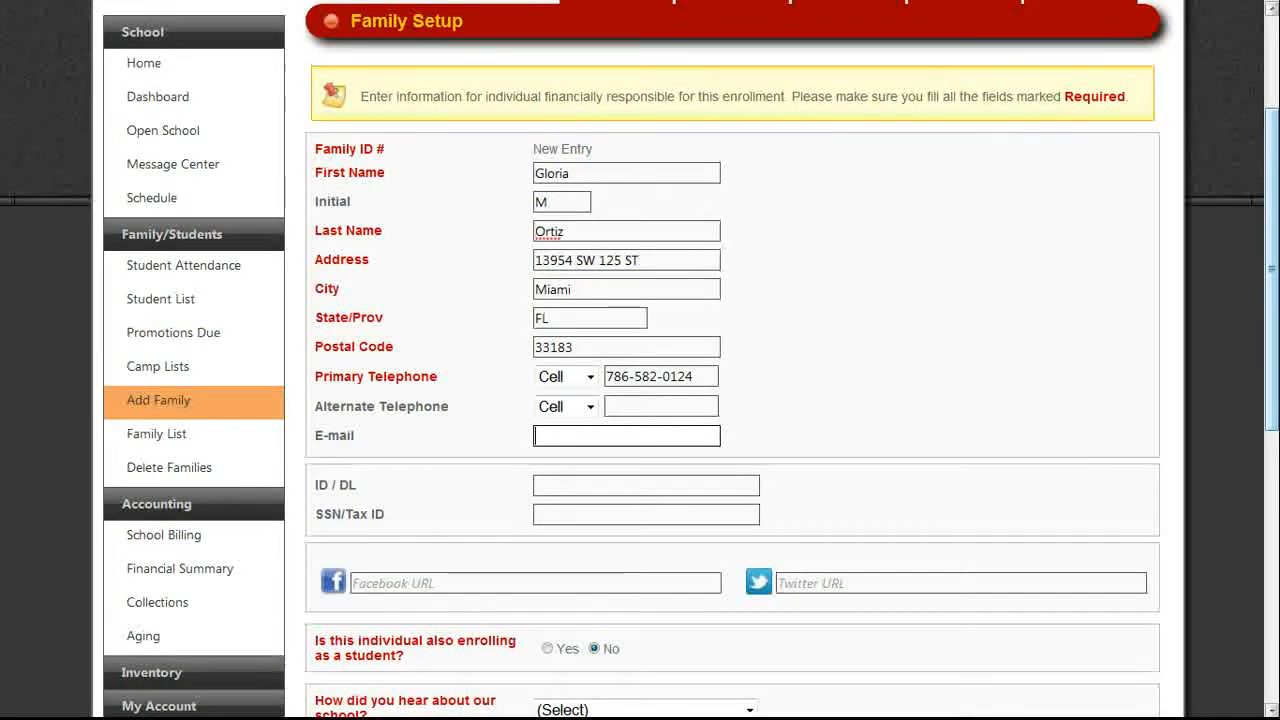
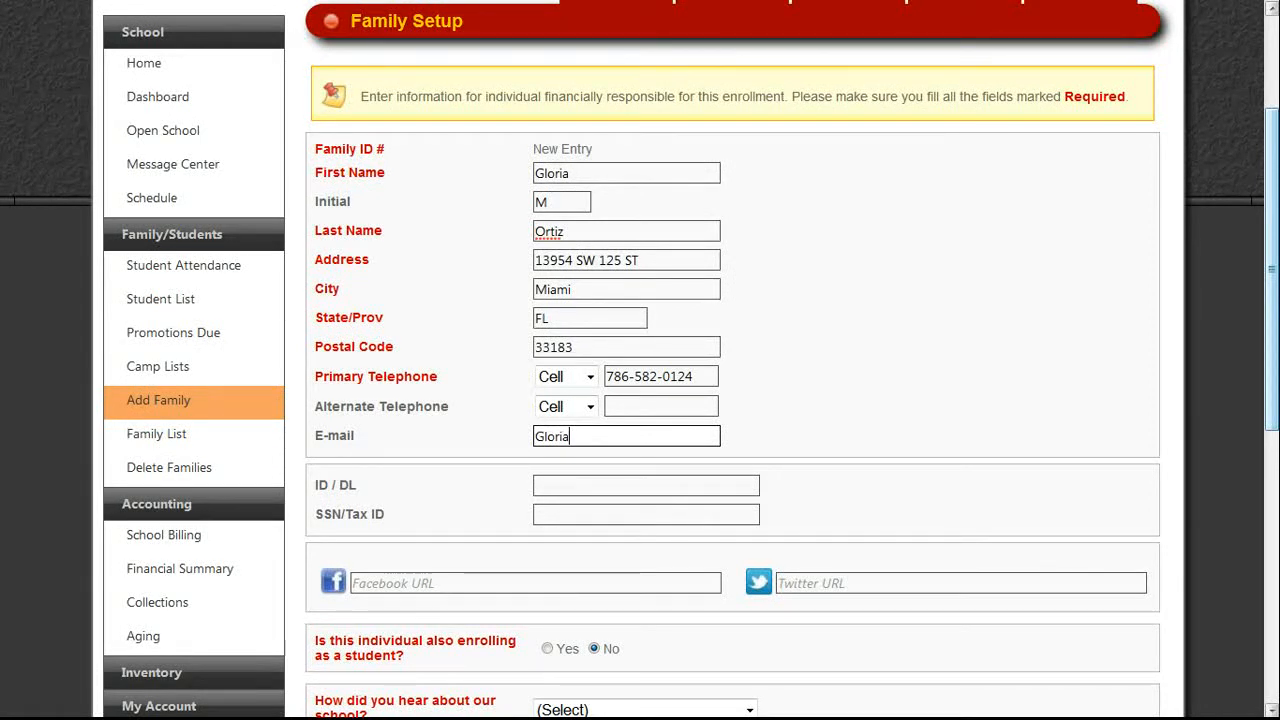
key("Tab")
key("Tab")
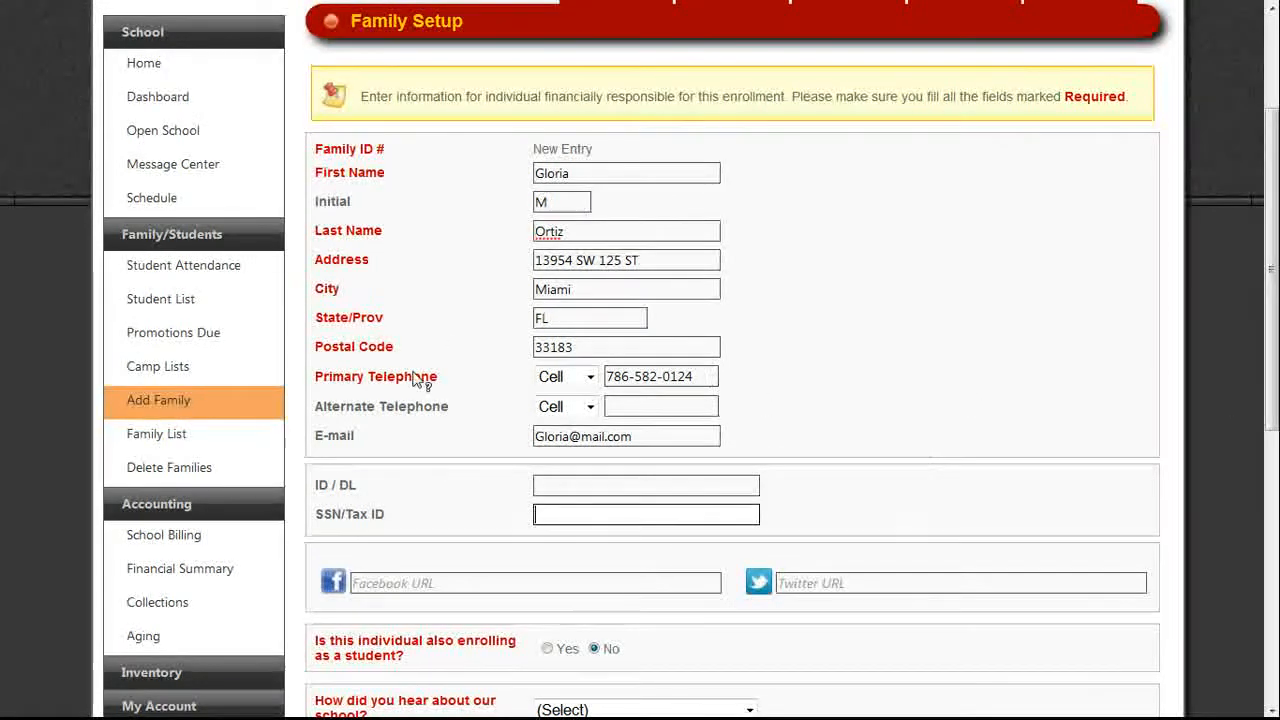
mouse_move(404, 386)
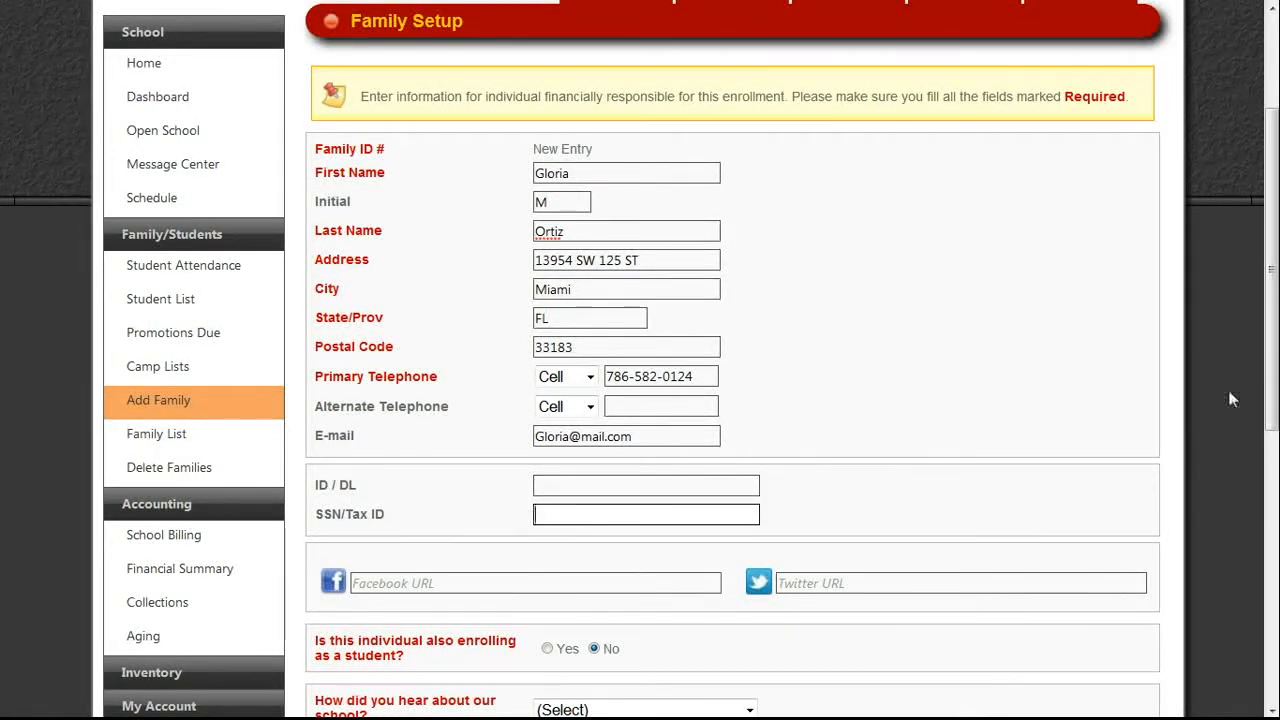
left_click_drag(1272, 392, 1271, 528)
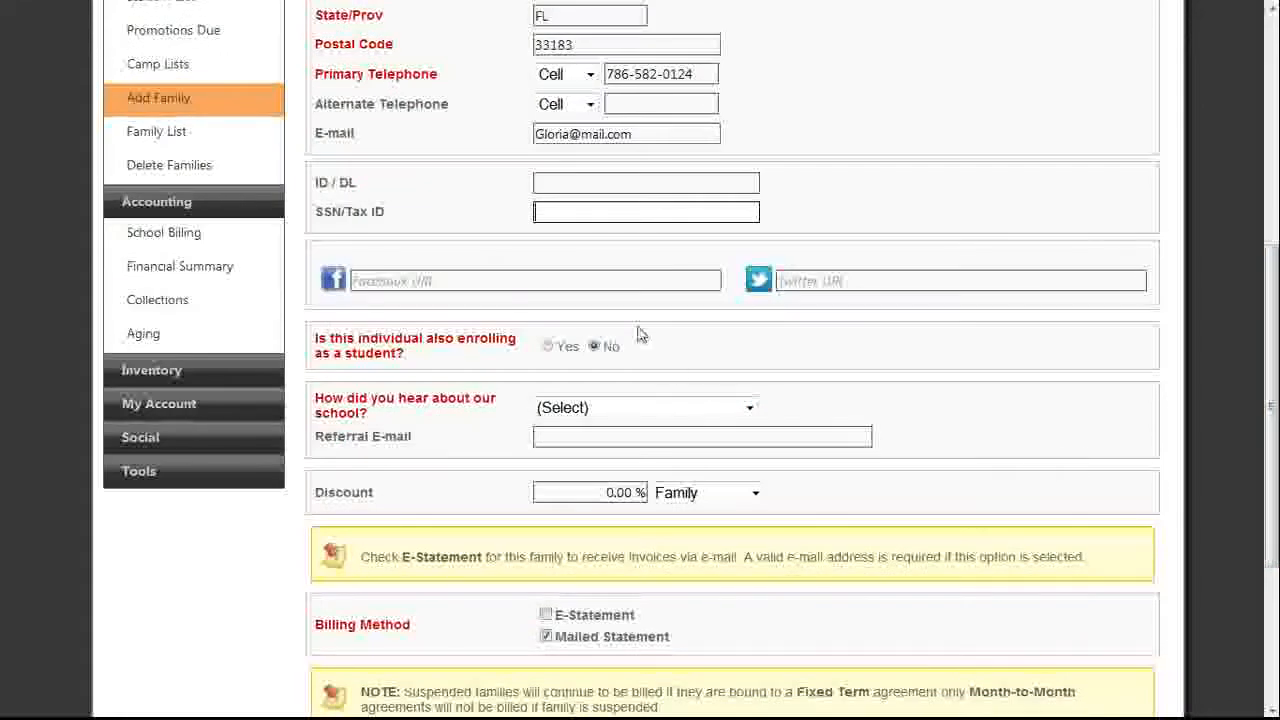
Keep the adult as not enrolling (No) and set How did you hear to Passed By.
left_click(549, 348)
left_click(597, 348)
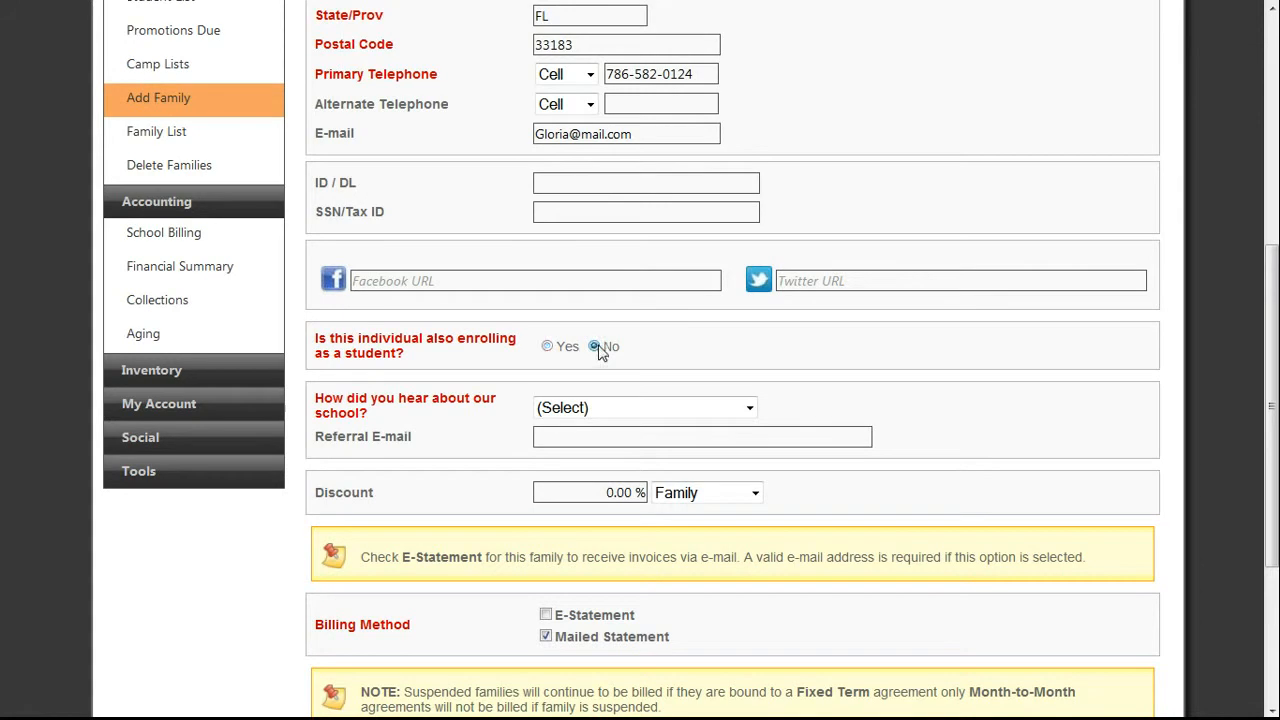
left_click(609, 408)
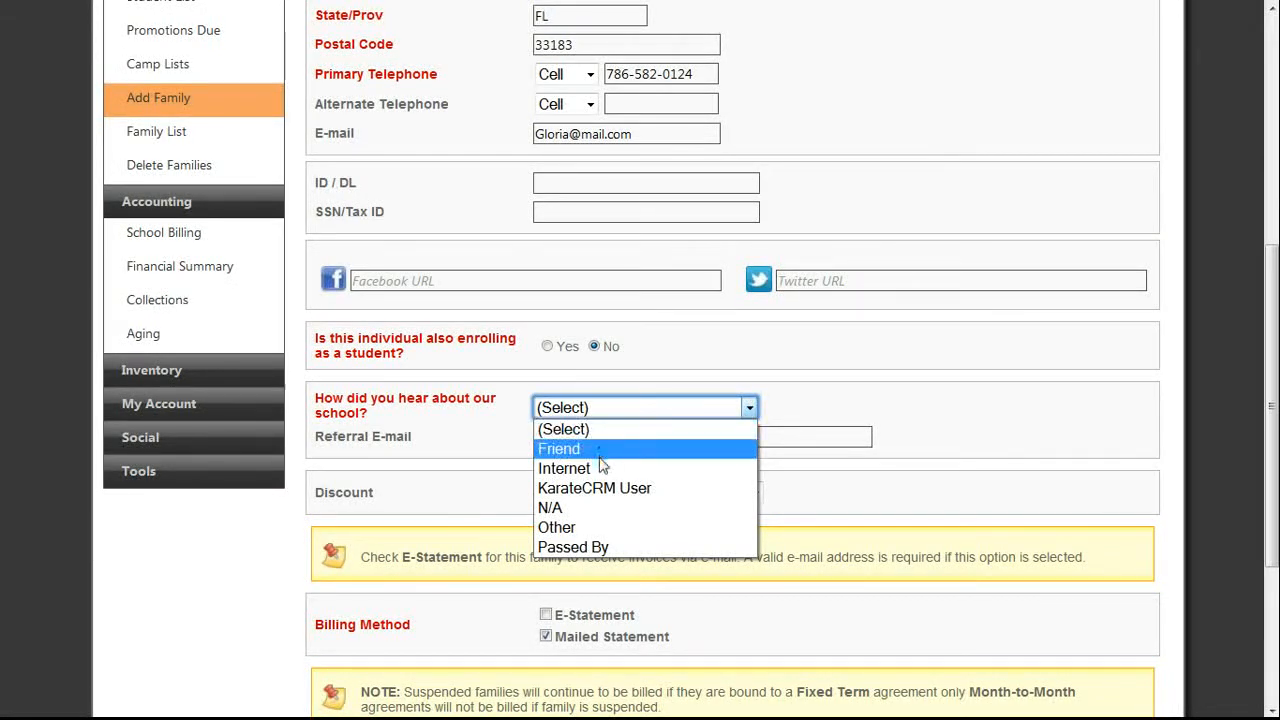
left_click(587, 548)
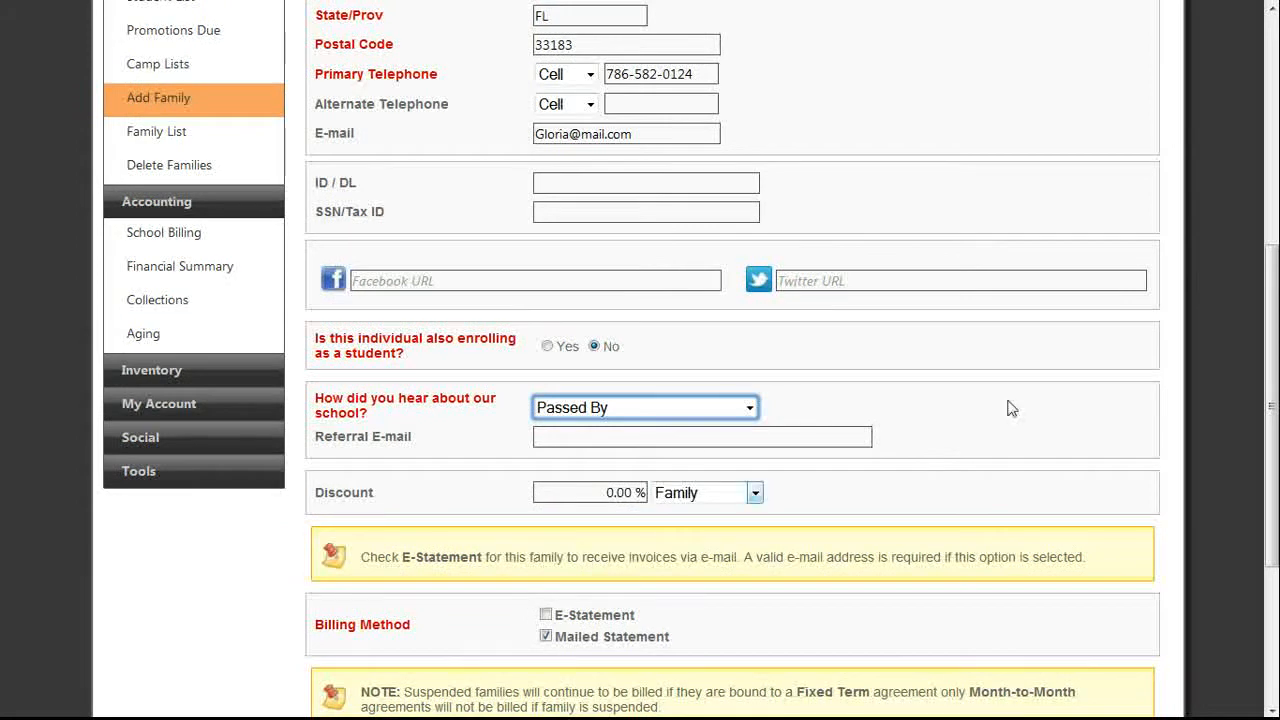
scroll(488, 489, "down", 1)
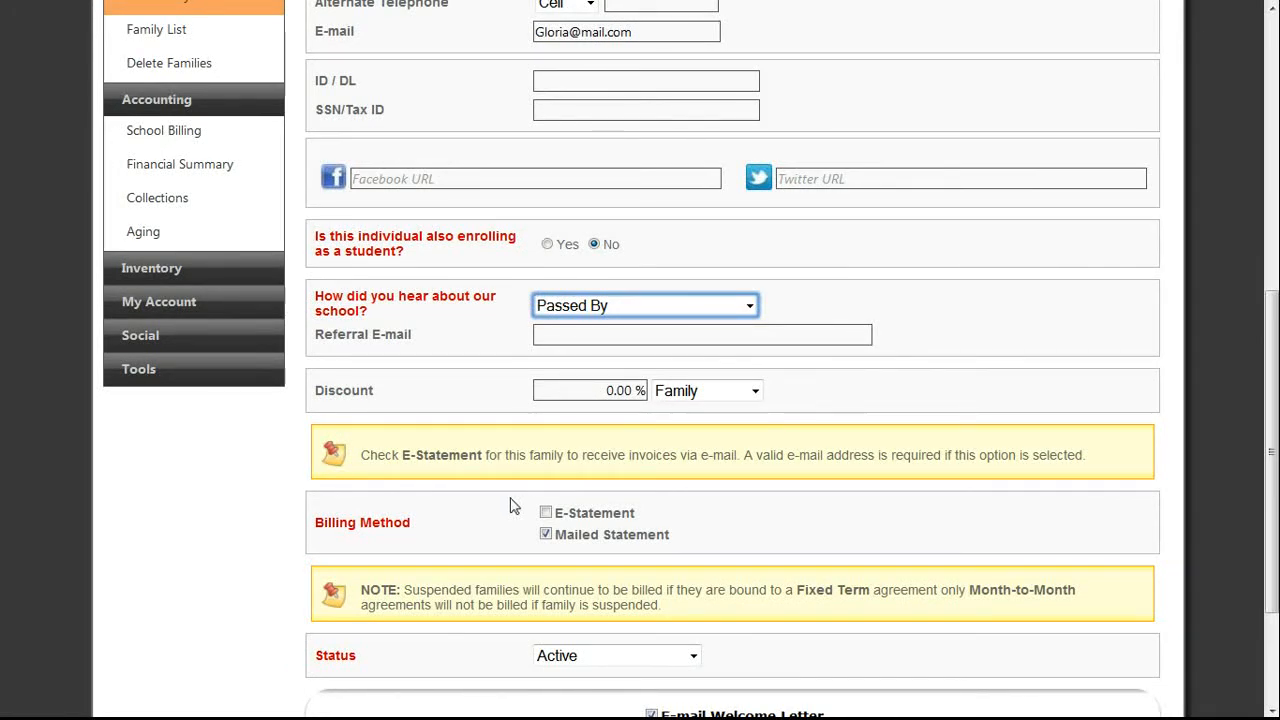
Enable E-Statement, keep the welcome letter e-mail on, submit the family and continue to Student Setup.
left_click(546, 514)
scroll(1262, 495, "up", 5)
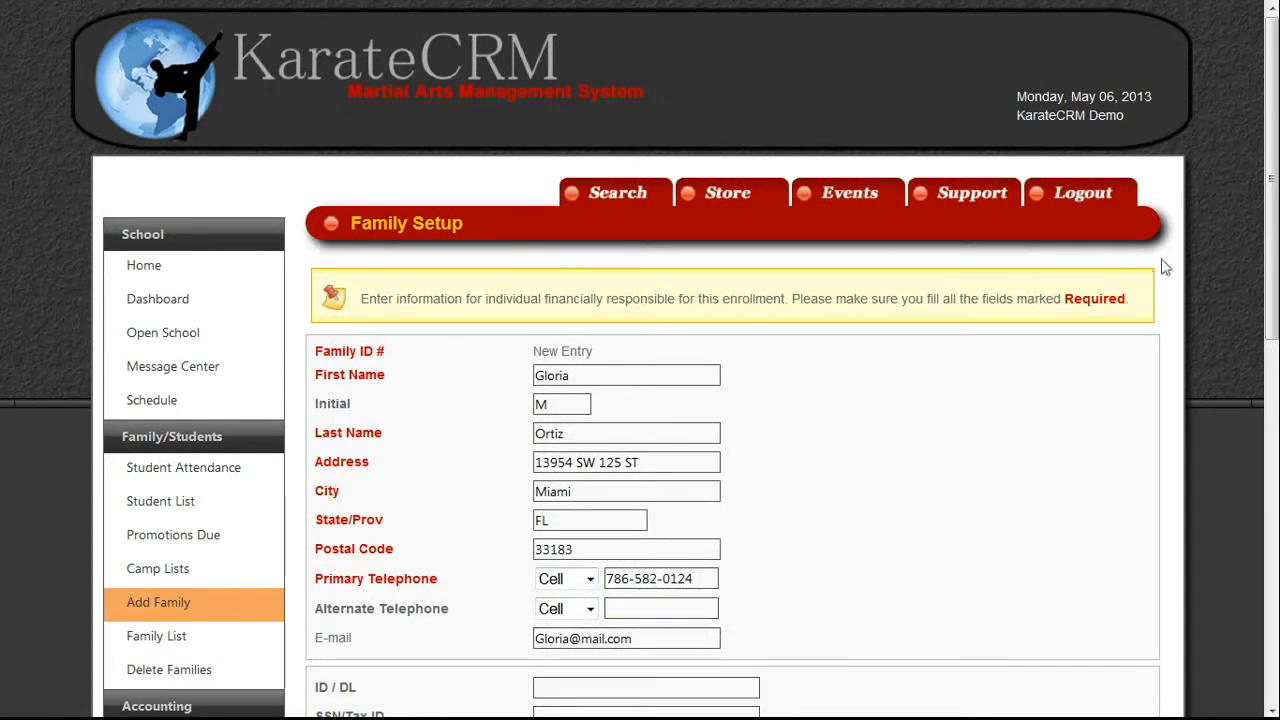
scroll(1270, 250, "down", 5)
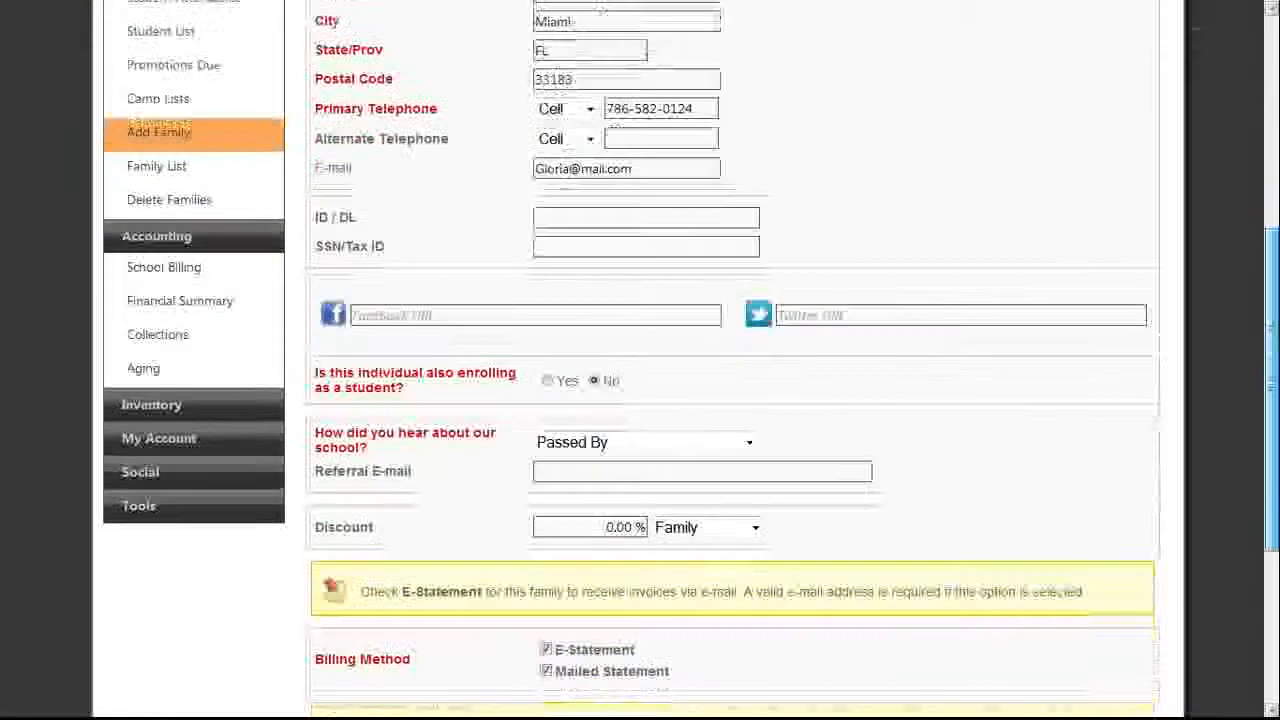
scroll(1270, 400, "down", 3)
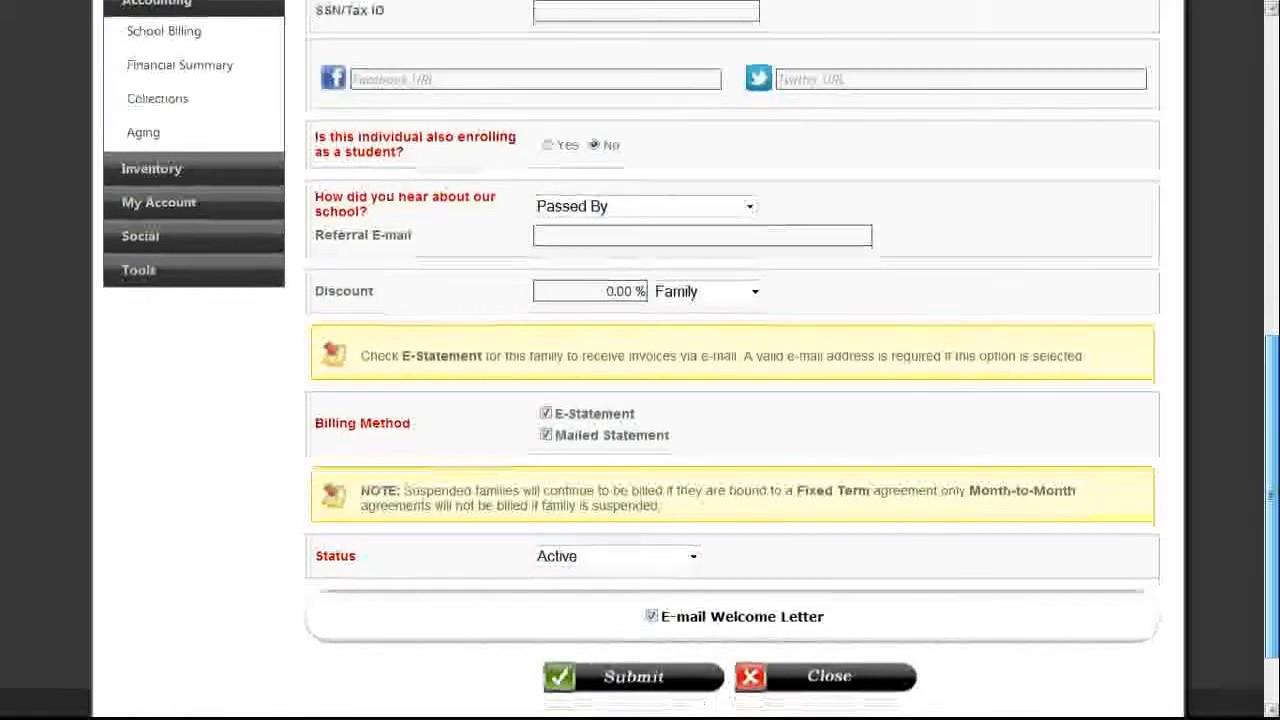
scroll(1117, 600, "down", 2)
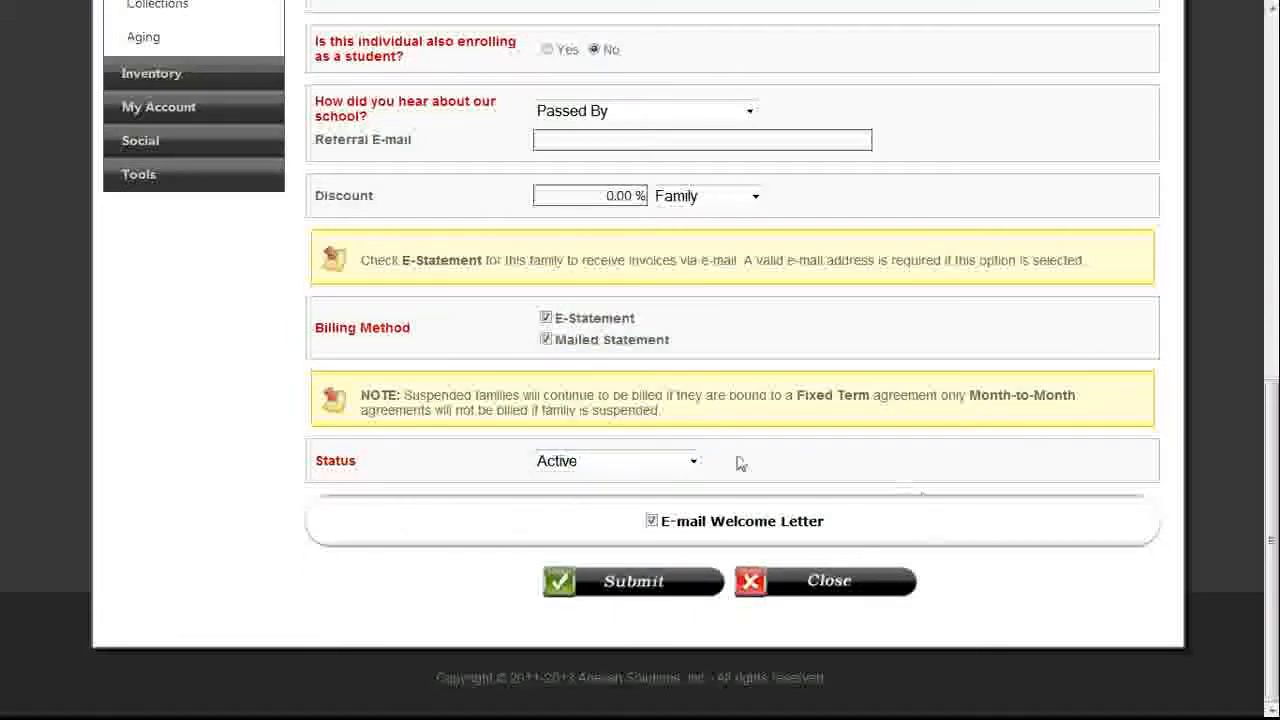
left_click(652, 522)
left_click(652, 521)
left_click(647, 591)
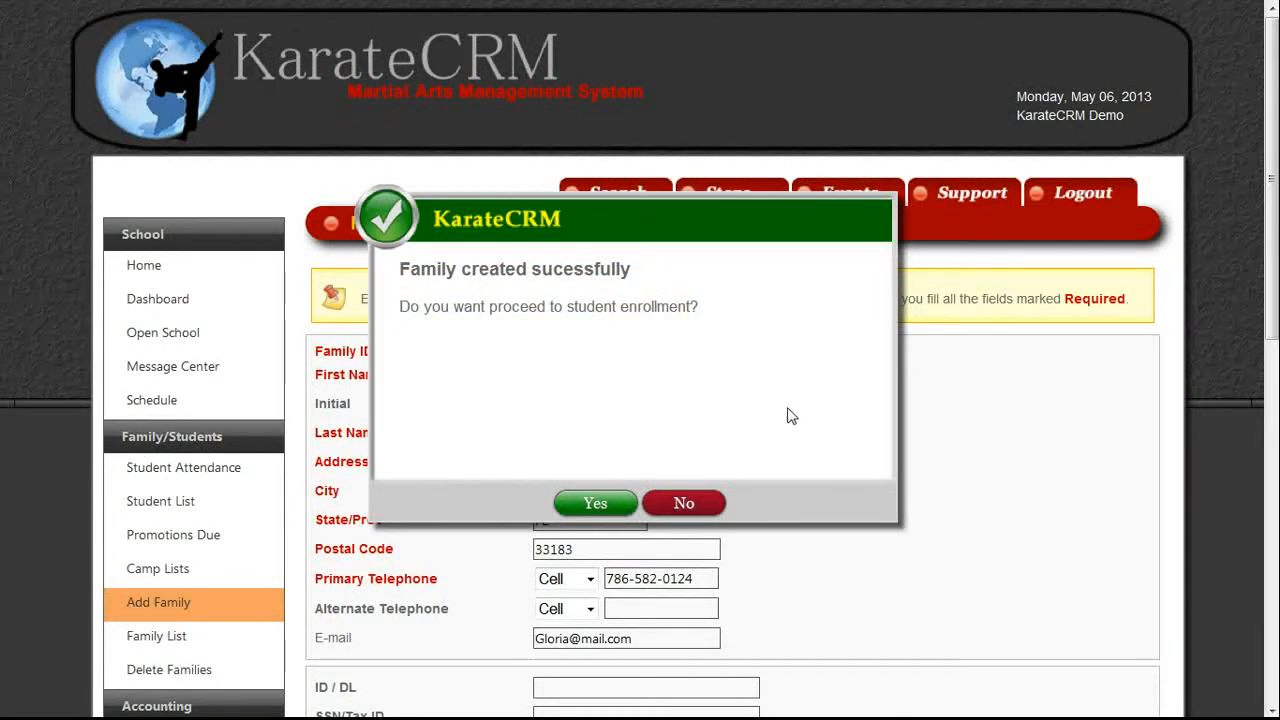
left_click(590, 512)
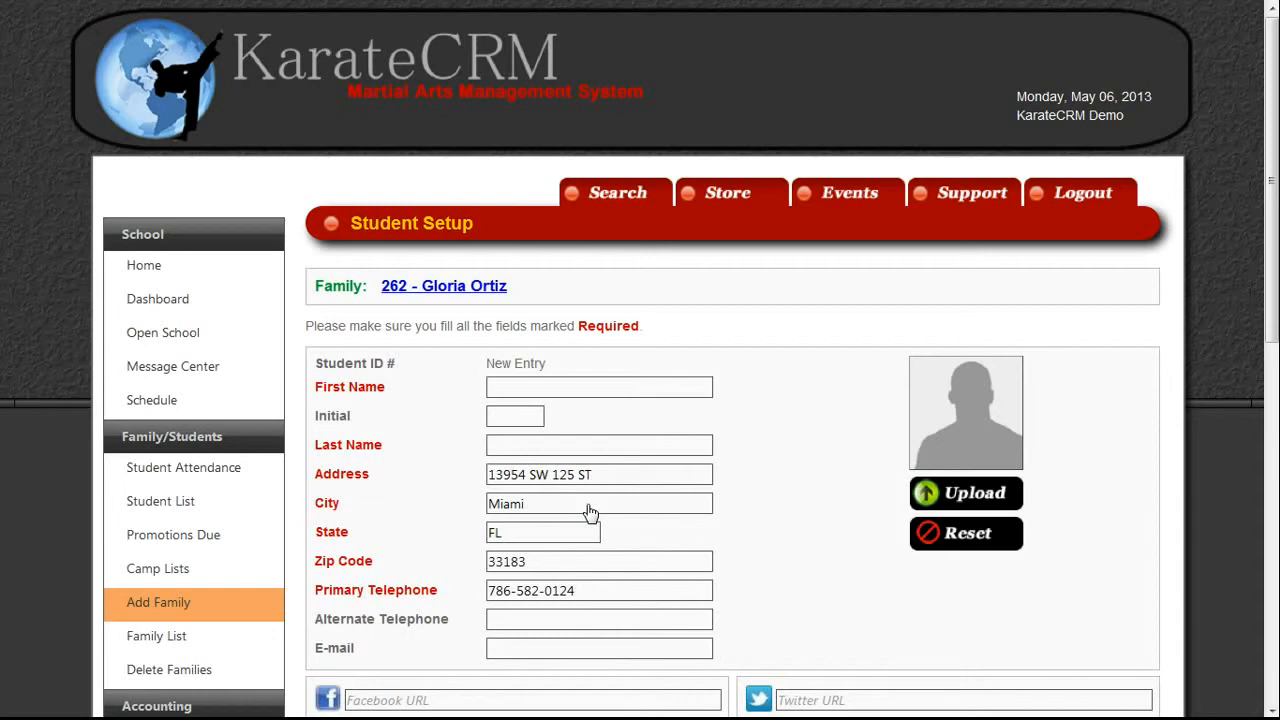
Type the student's first name, middle initial and last name, correcting the last-name typos.
left_click(577, 387)
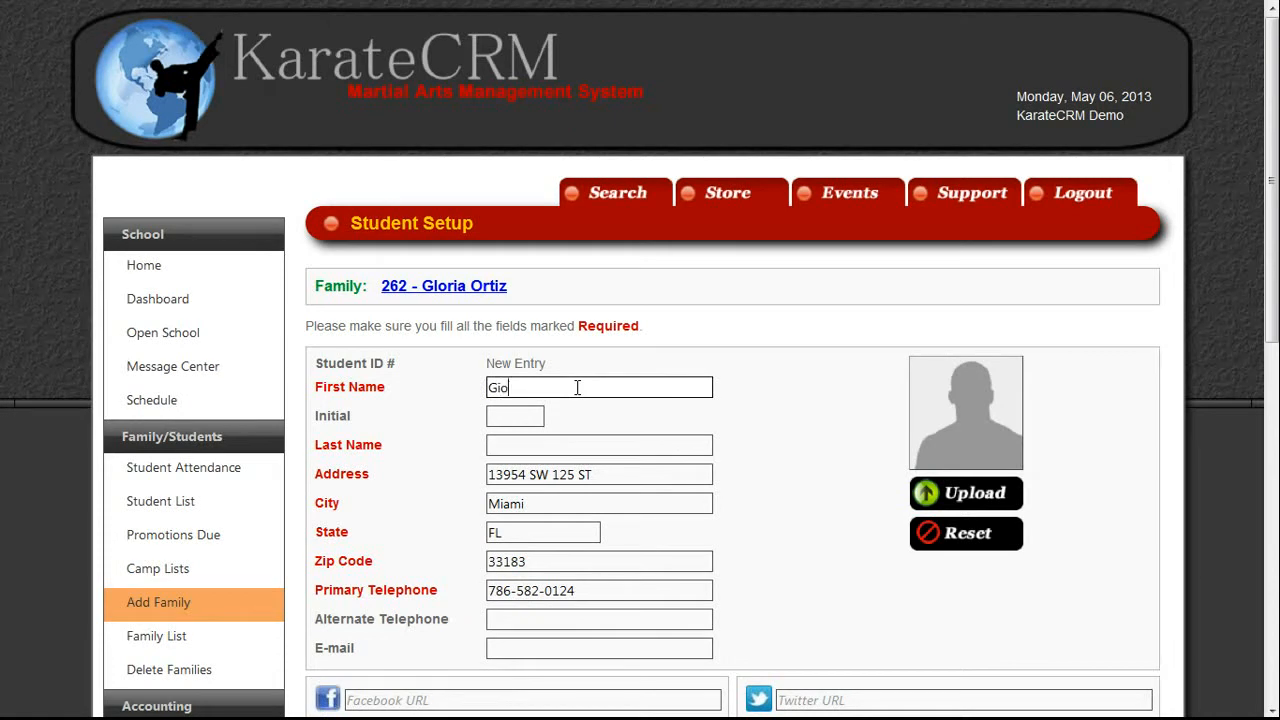
key("Tab")
key("Tab")
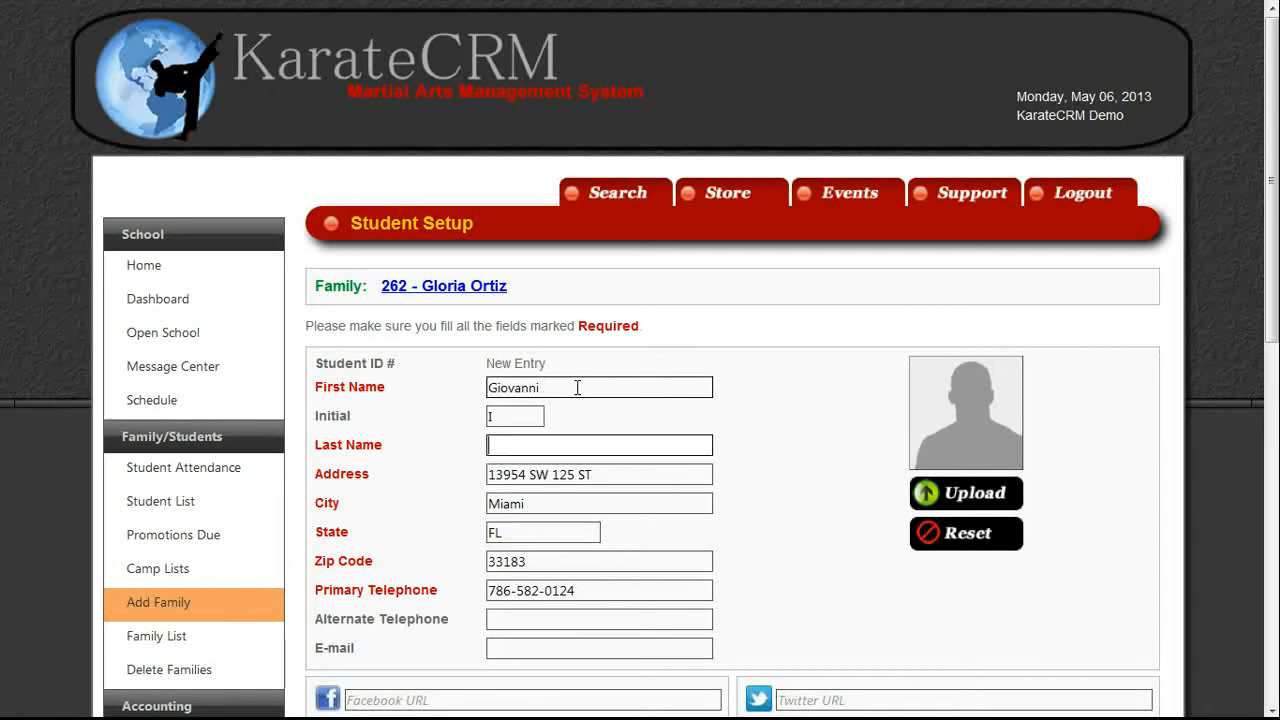
key("BackSpace")
key("BackSpace")
key("Tab")
key("Tab")
key("Tab")
key("Tab")
key("Tab")
key("Tab")
key("Tab")
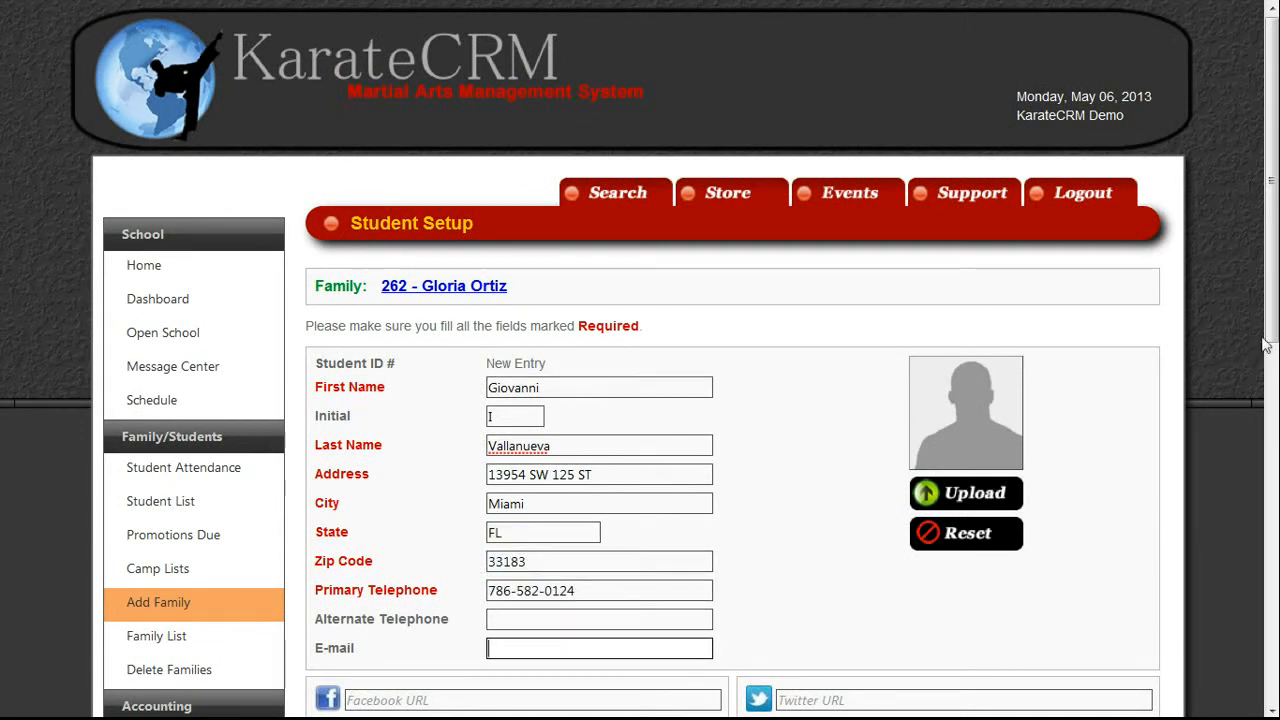
left_click_drag(1271, 340, 1273, 402)
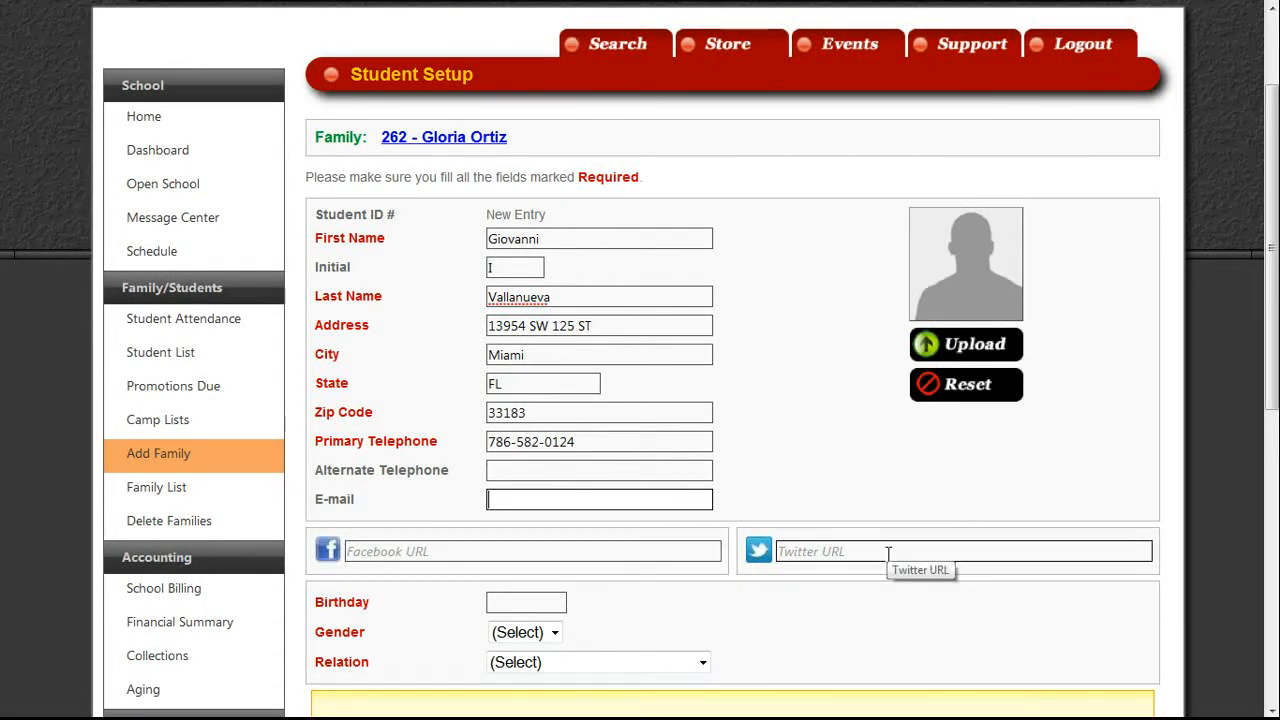
Enter the student's Facebook profile link.
left_click(478, 553)
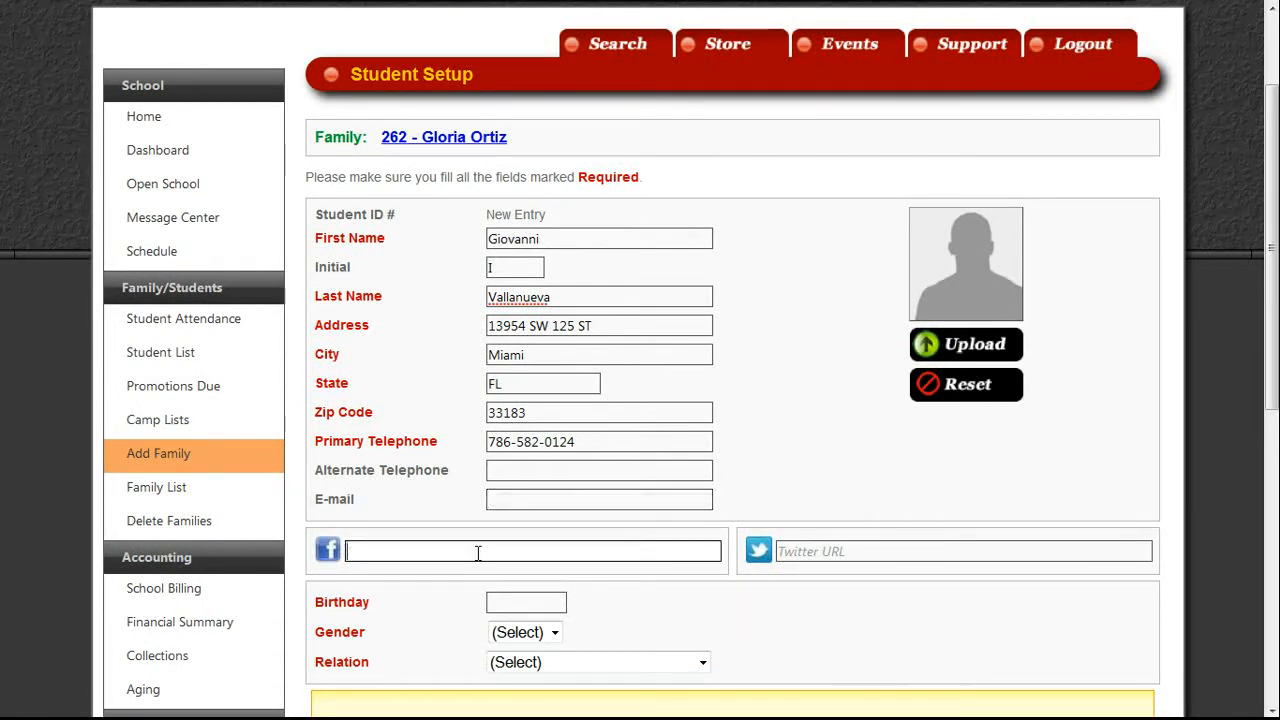
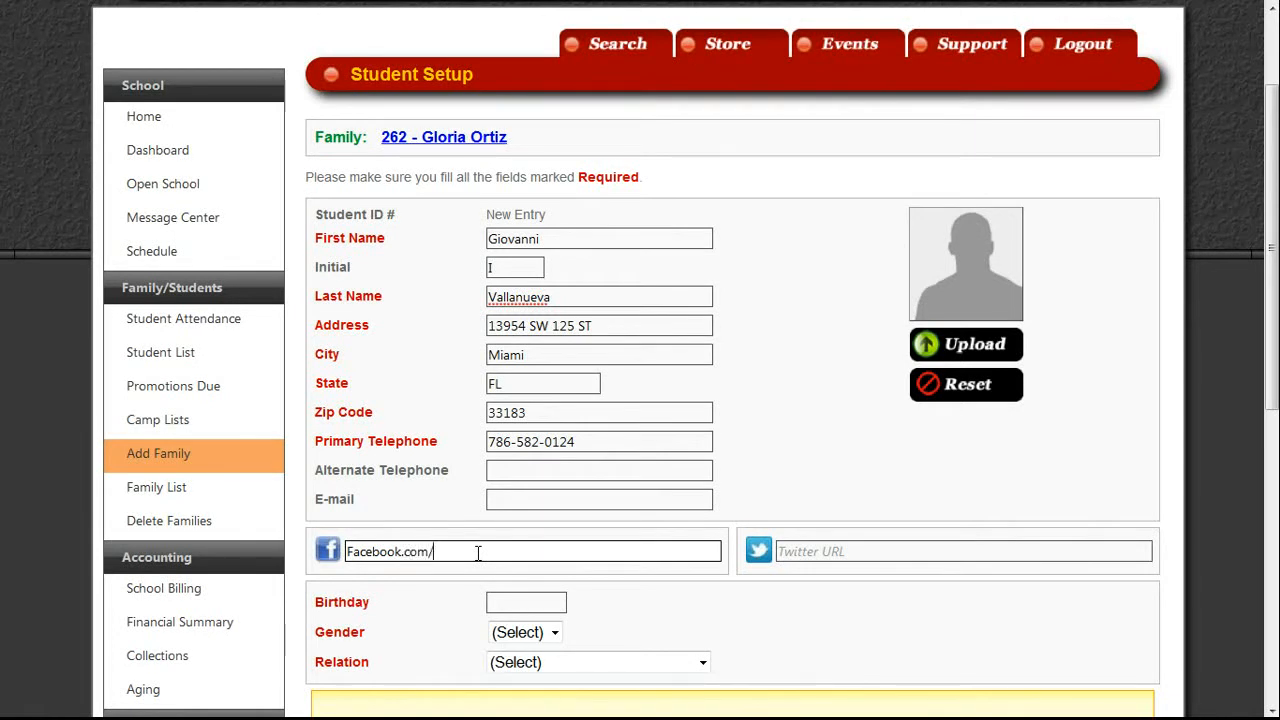
key("Tab")
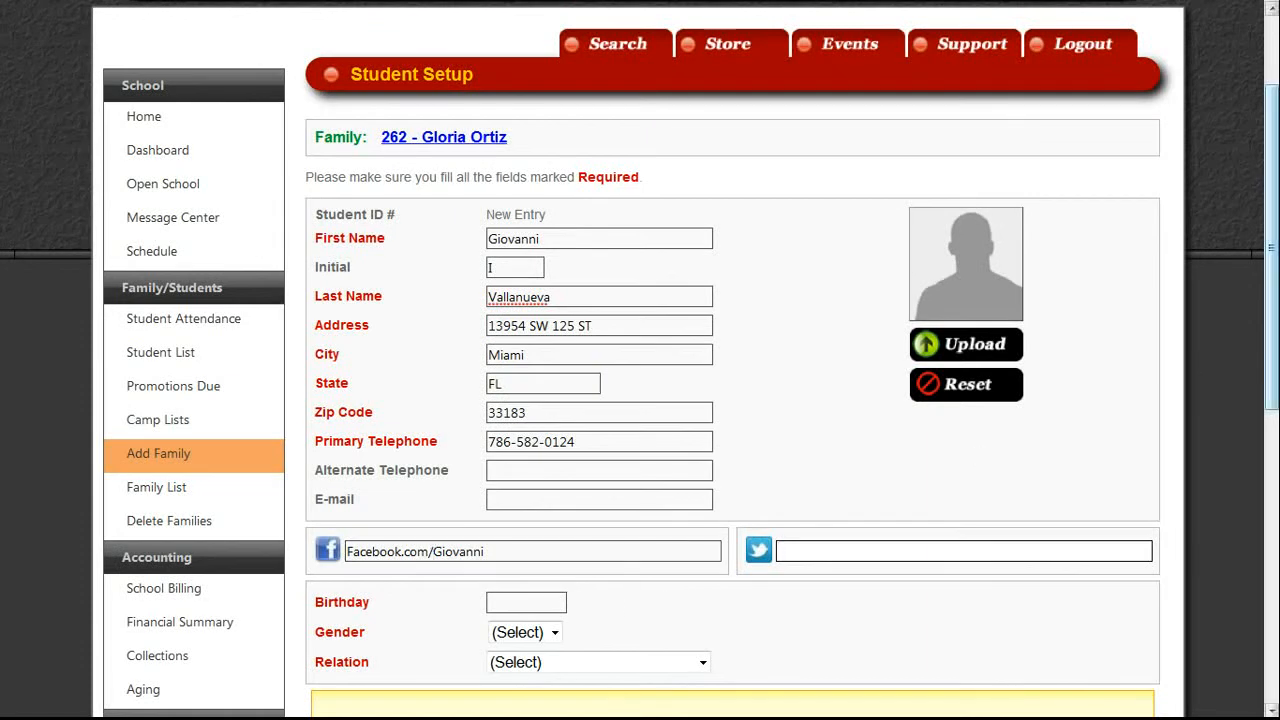
left_click_drag(1271, 335, 1271, 395)
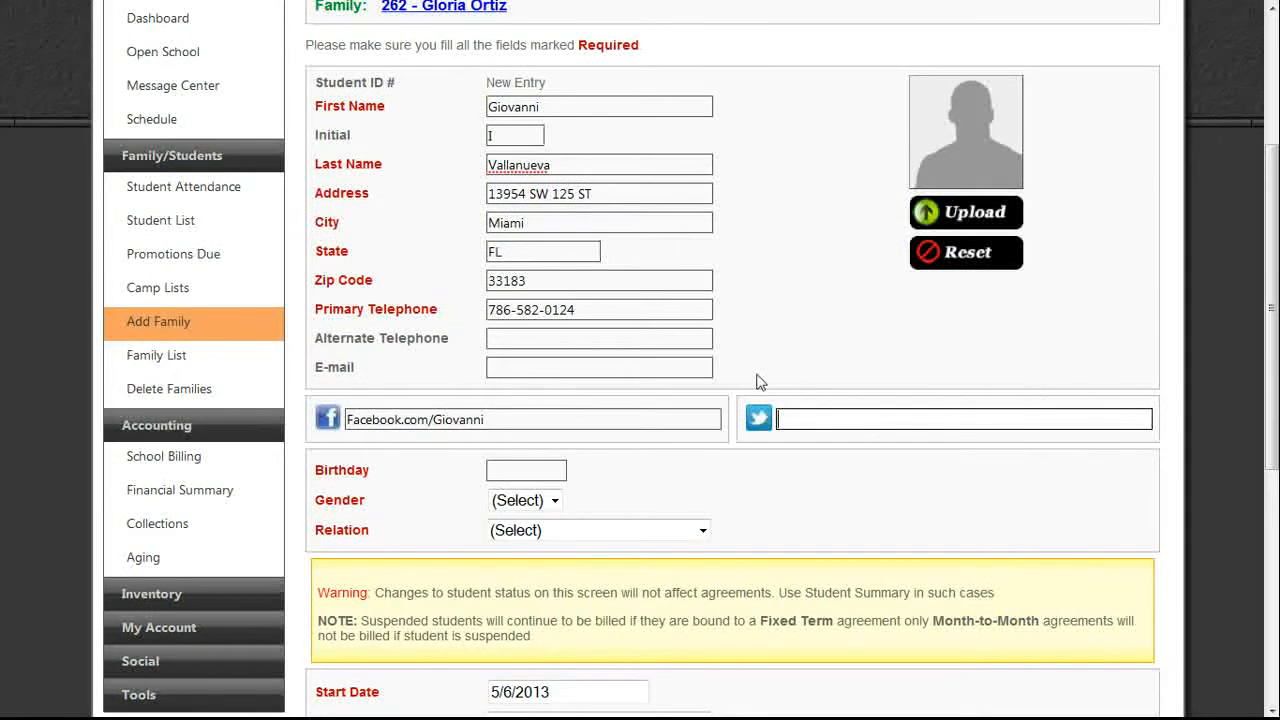
Set birthday 08/08/2008, gender Male and relation Son/Daughter.
left_click(526, 475)
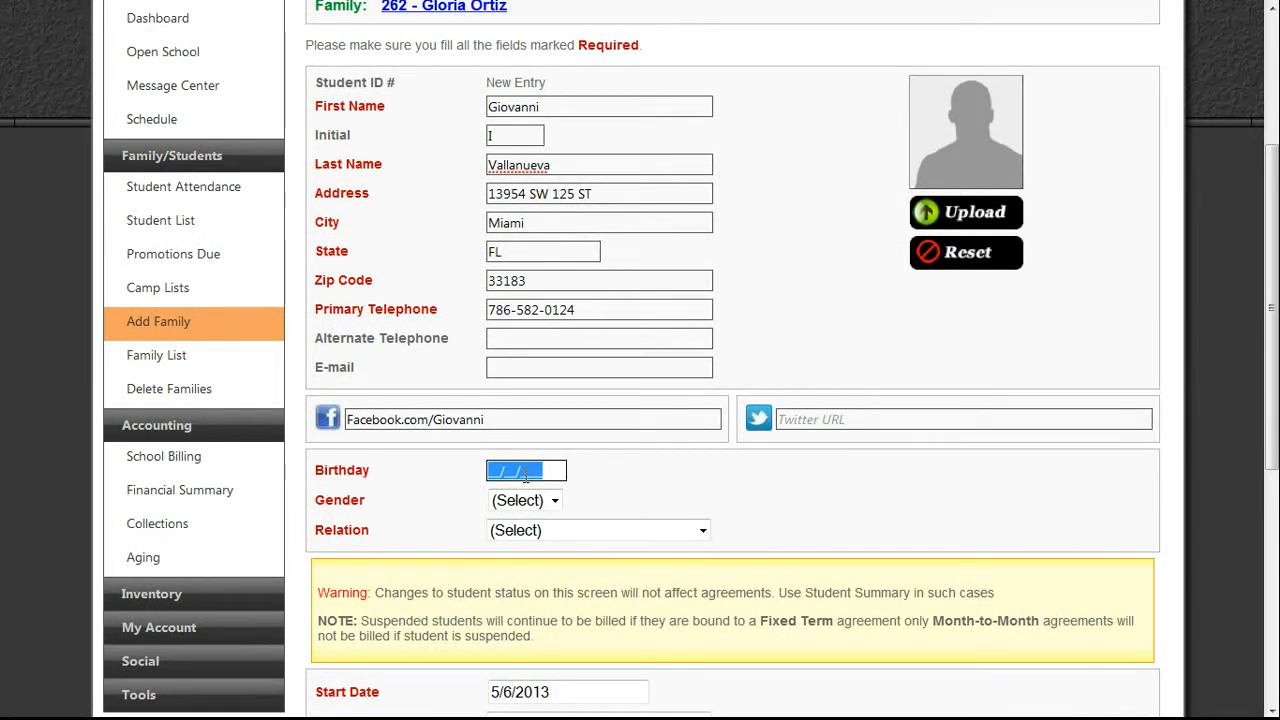
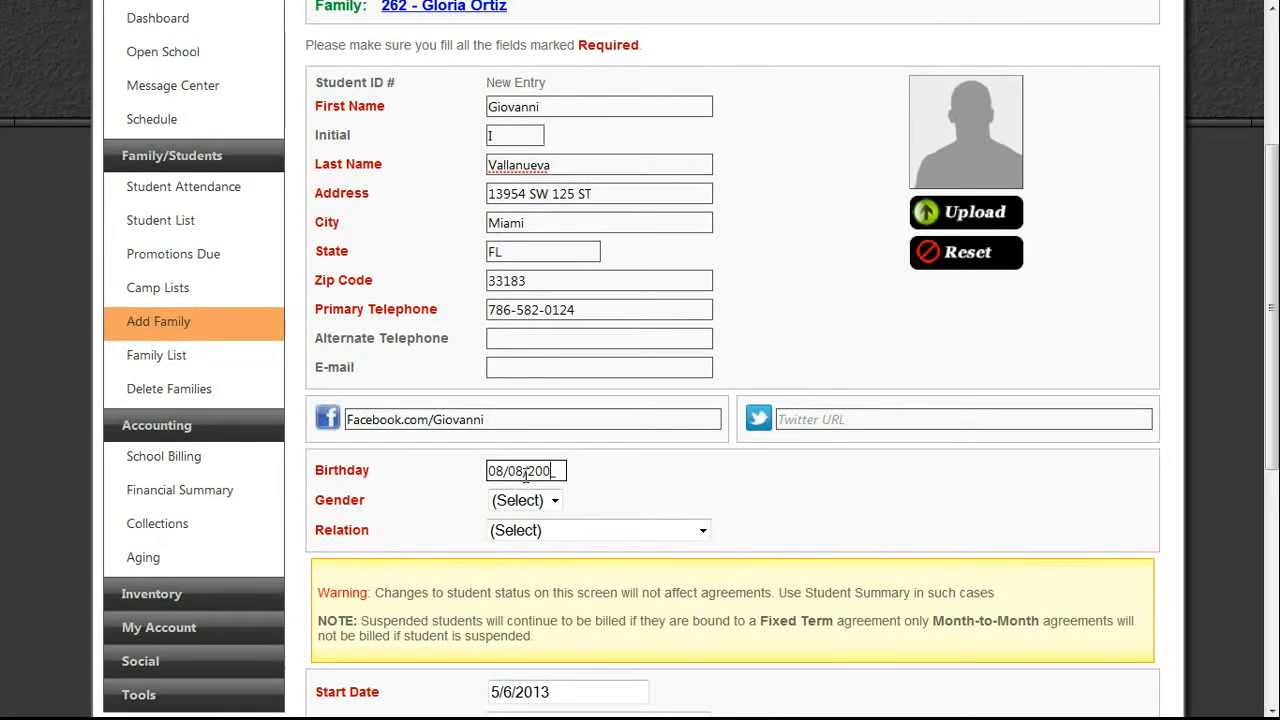
key("Tab")
left_click(530, 500)
left_click(535, 561)
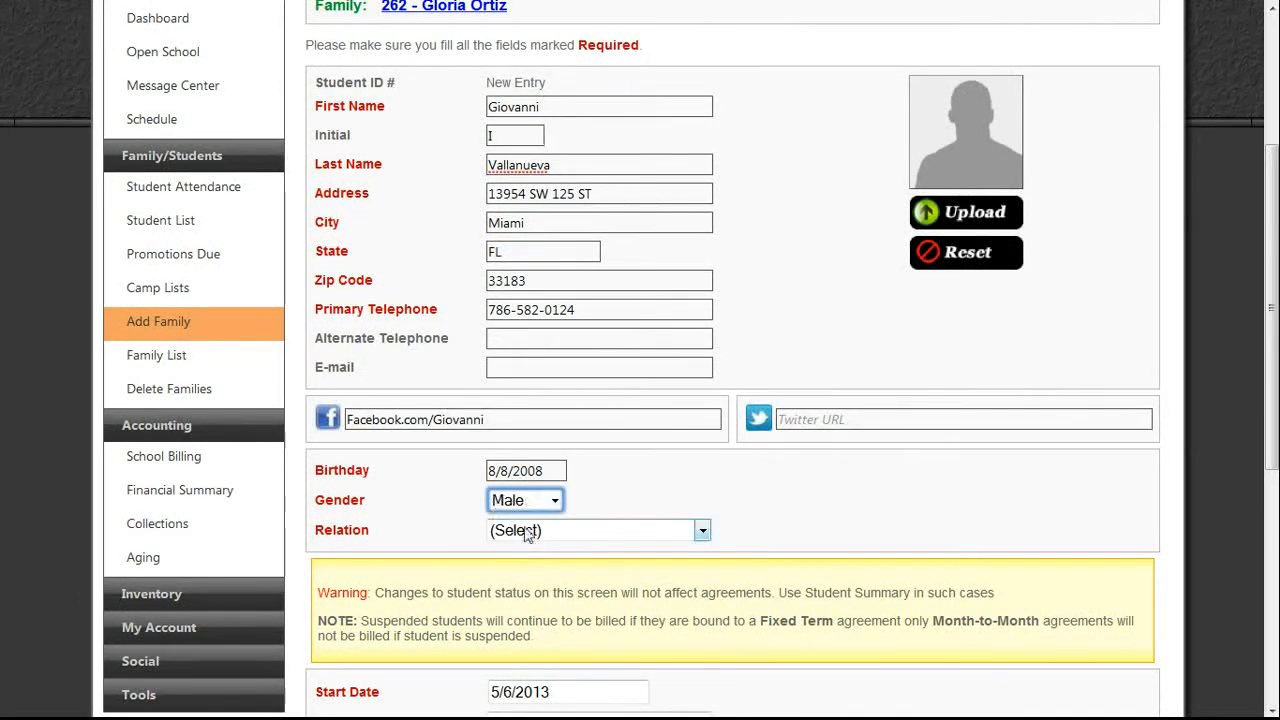
left_click(528, 531)
left_click(519, 452)
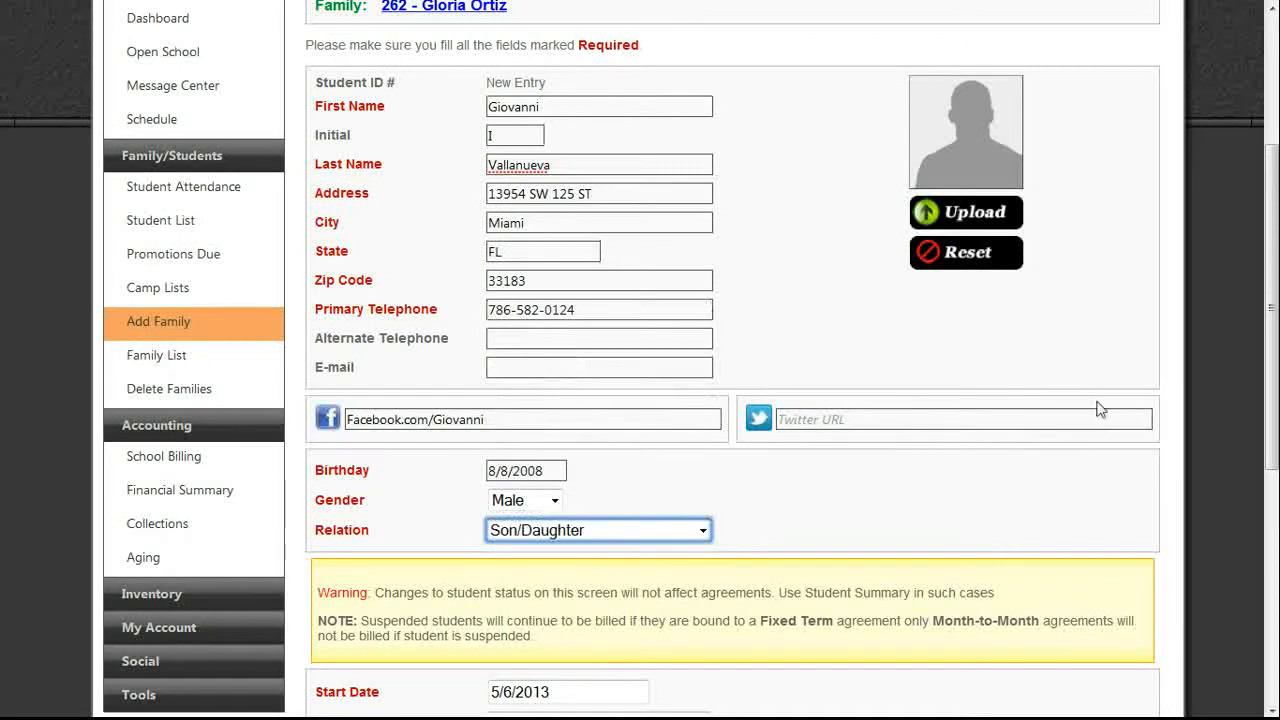
left_click_drag(1265, 345, 1273, 520)
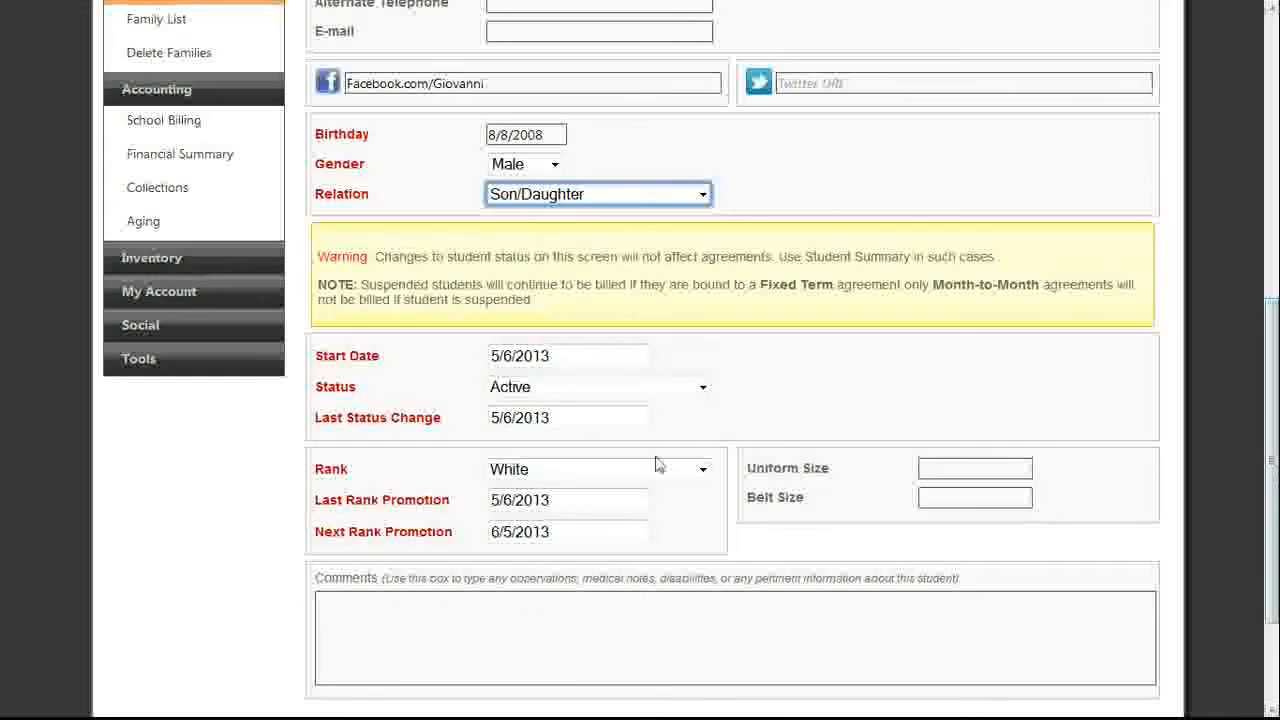
Set the start date to 5/3/2013, uniform size 00 and belt size 0.
left_click(539, 359)
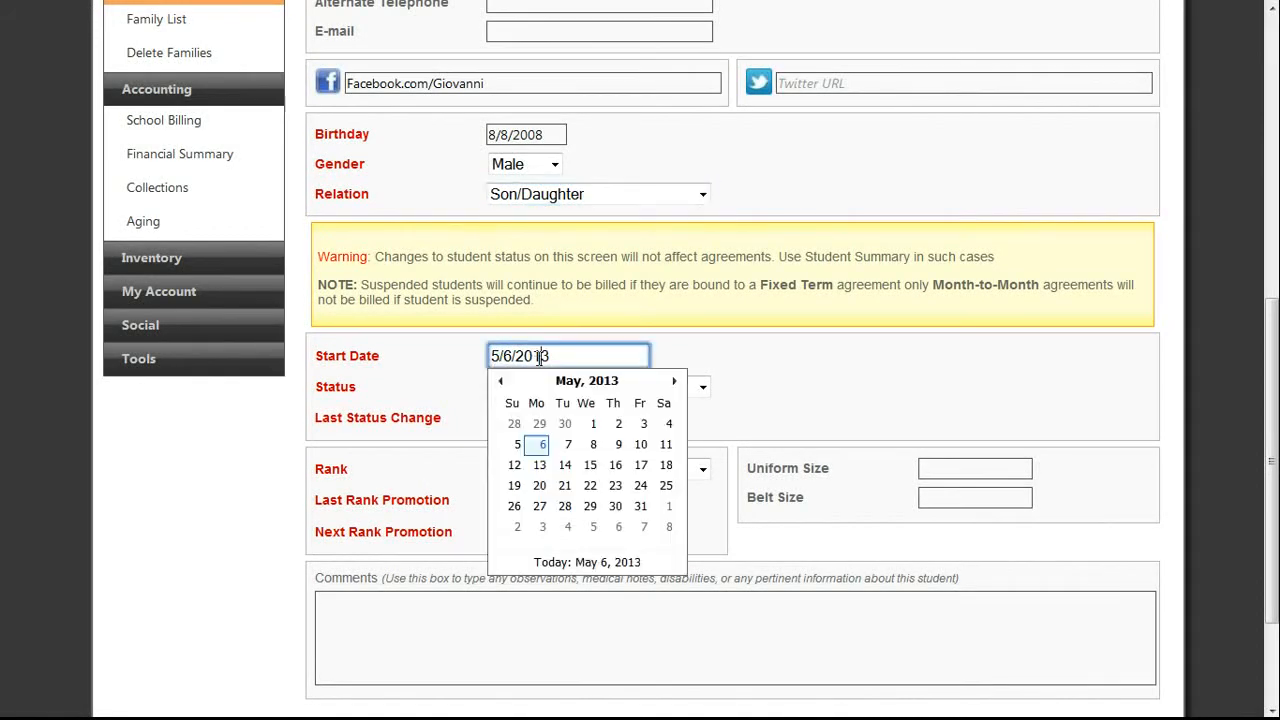
left_click(646, 424)
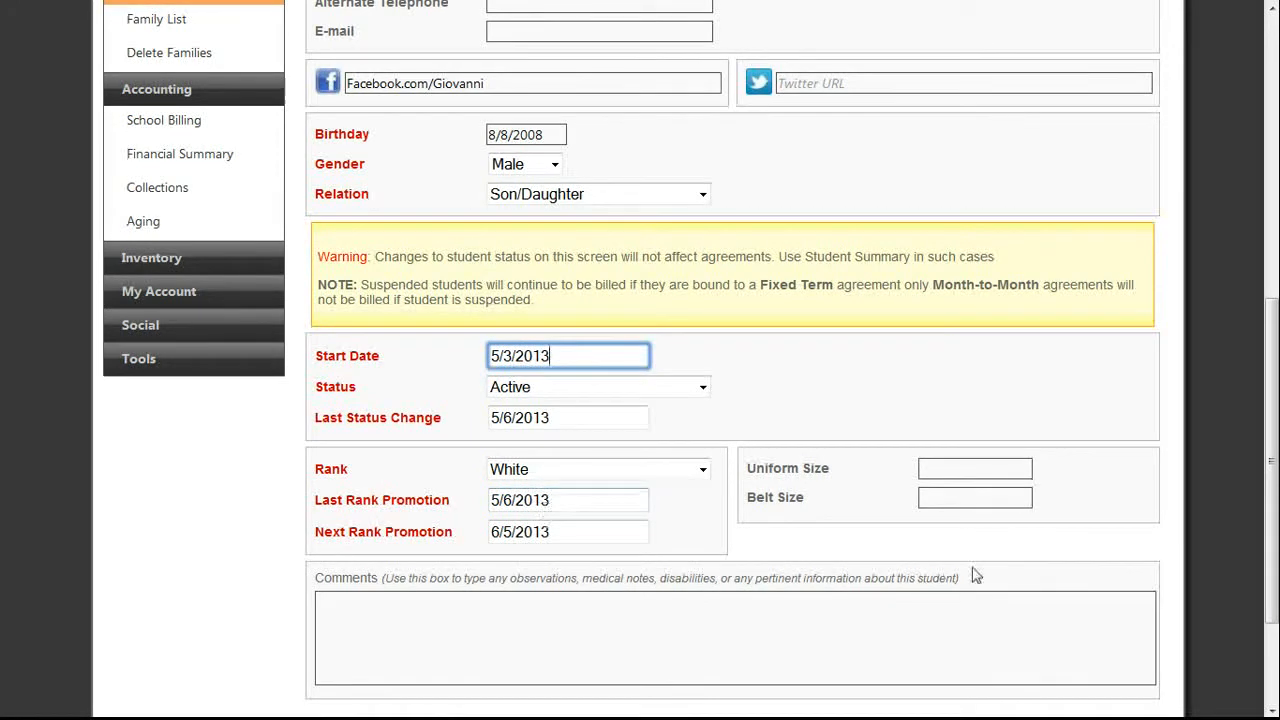
left_click(957, 463)
type("00")
key("Tab")
type("0")
Add a medical-notes comment and submit the student record.
key("Tab")
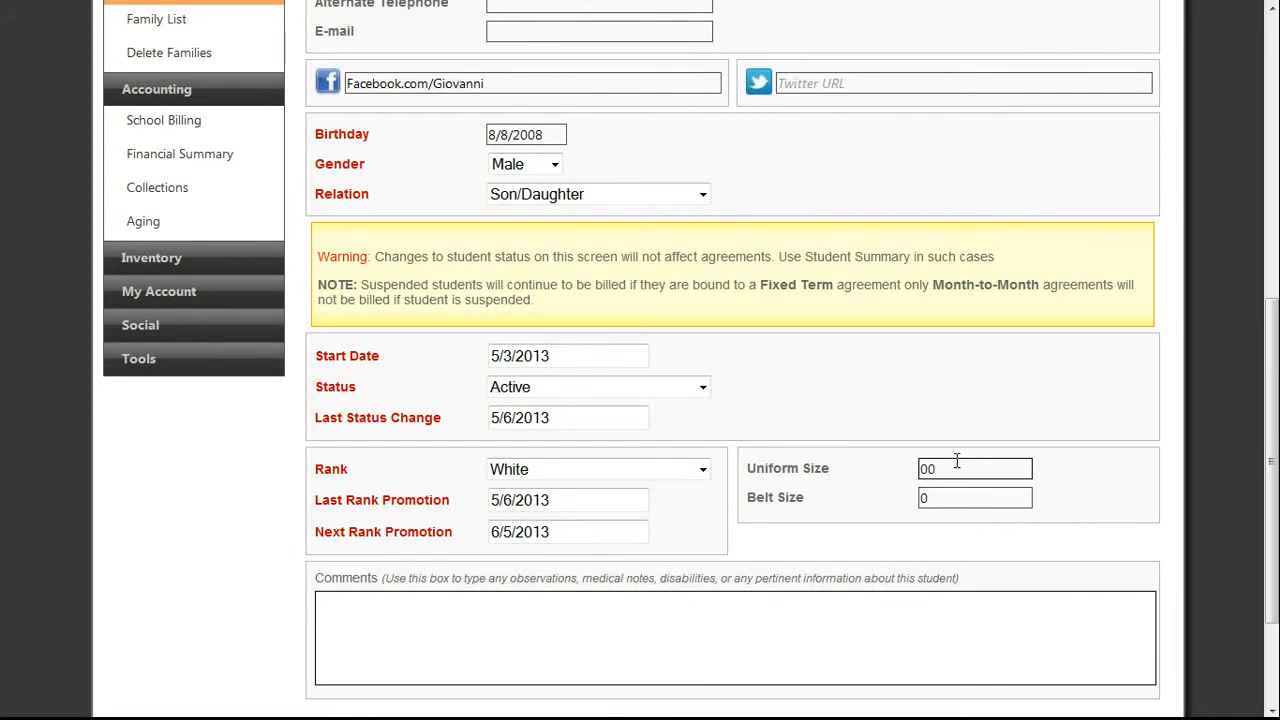
type("Me")
type("dical ")
type("Notes ")
type("SD")
type("Dis")
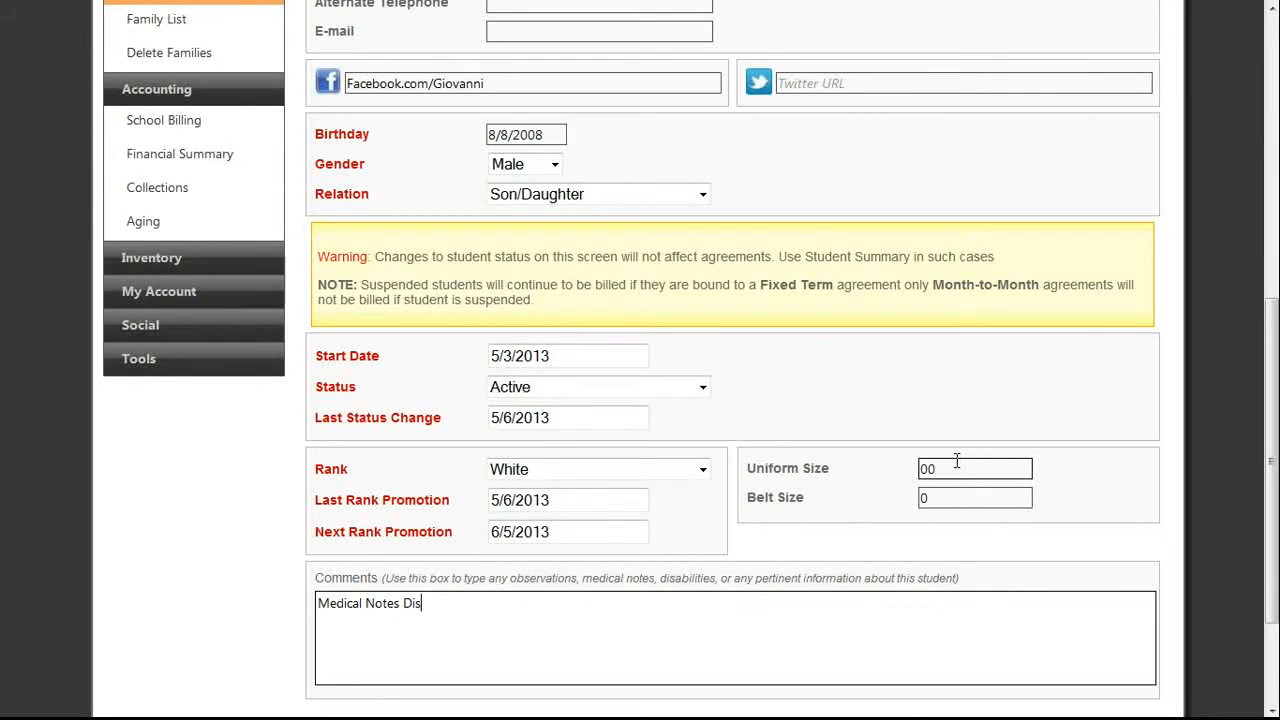
type("abillites")
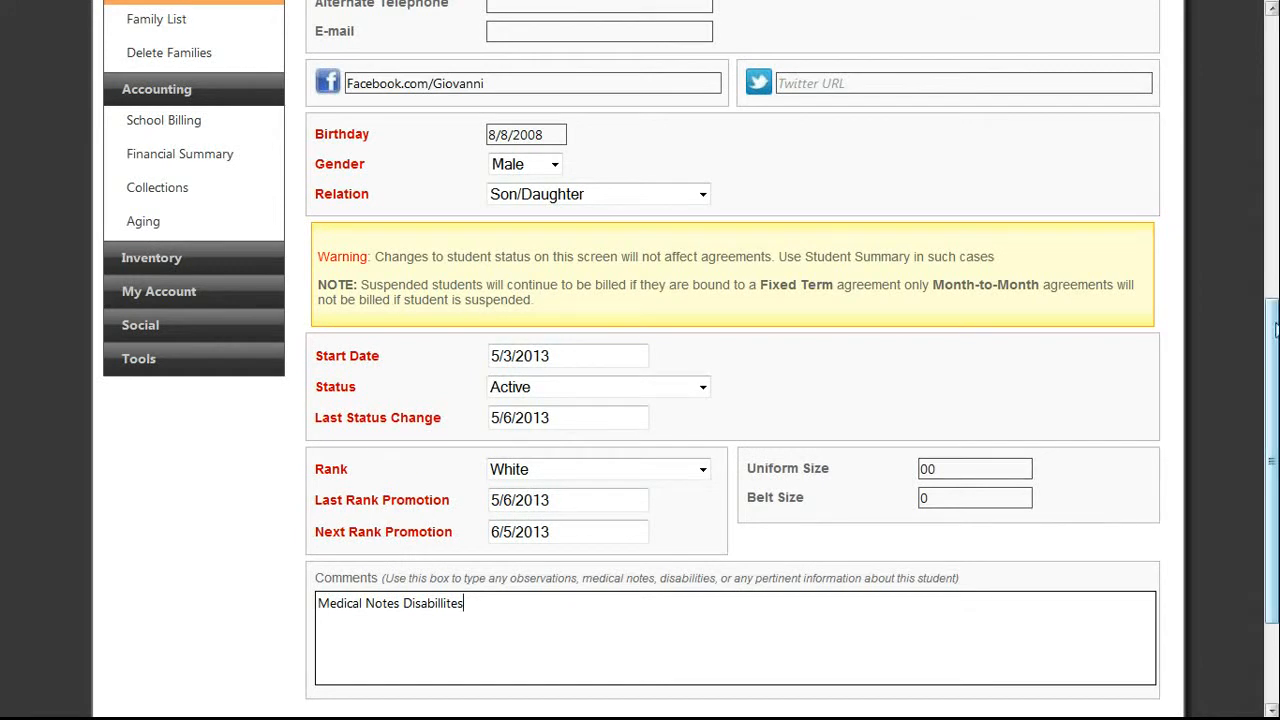
scroll(1275, 330, "down", 3)
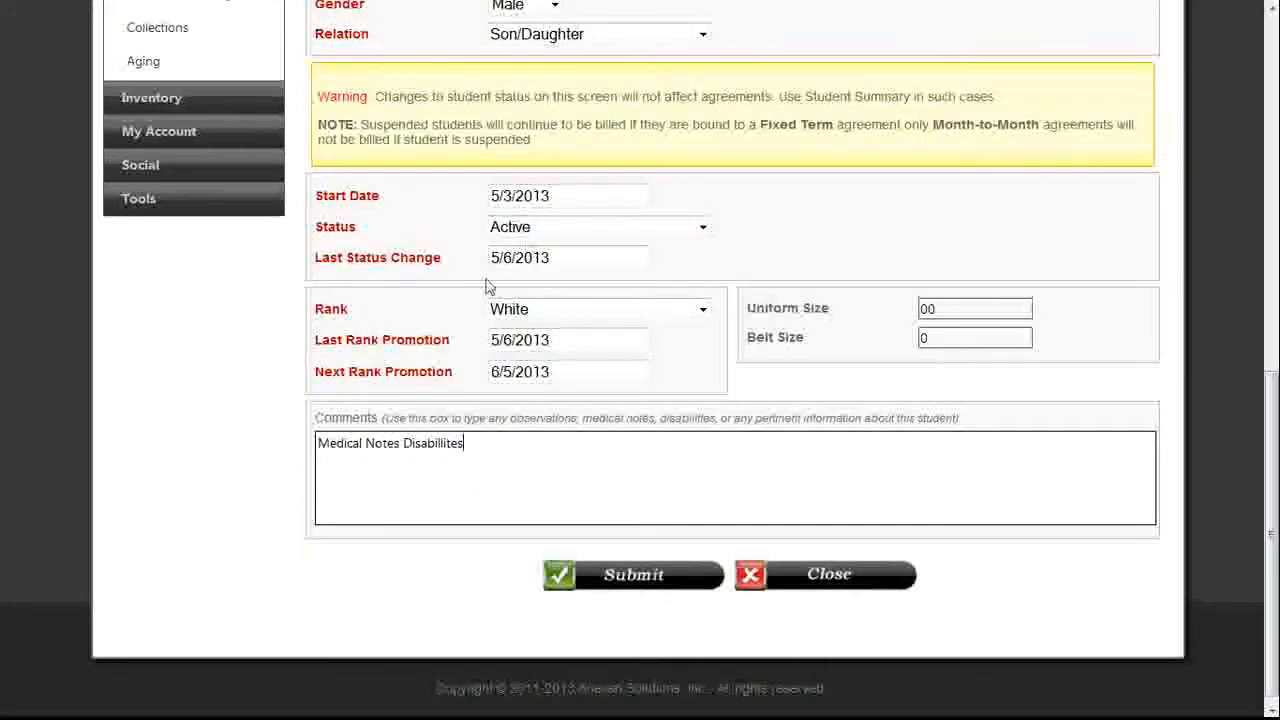
left_click(638, 578)
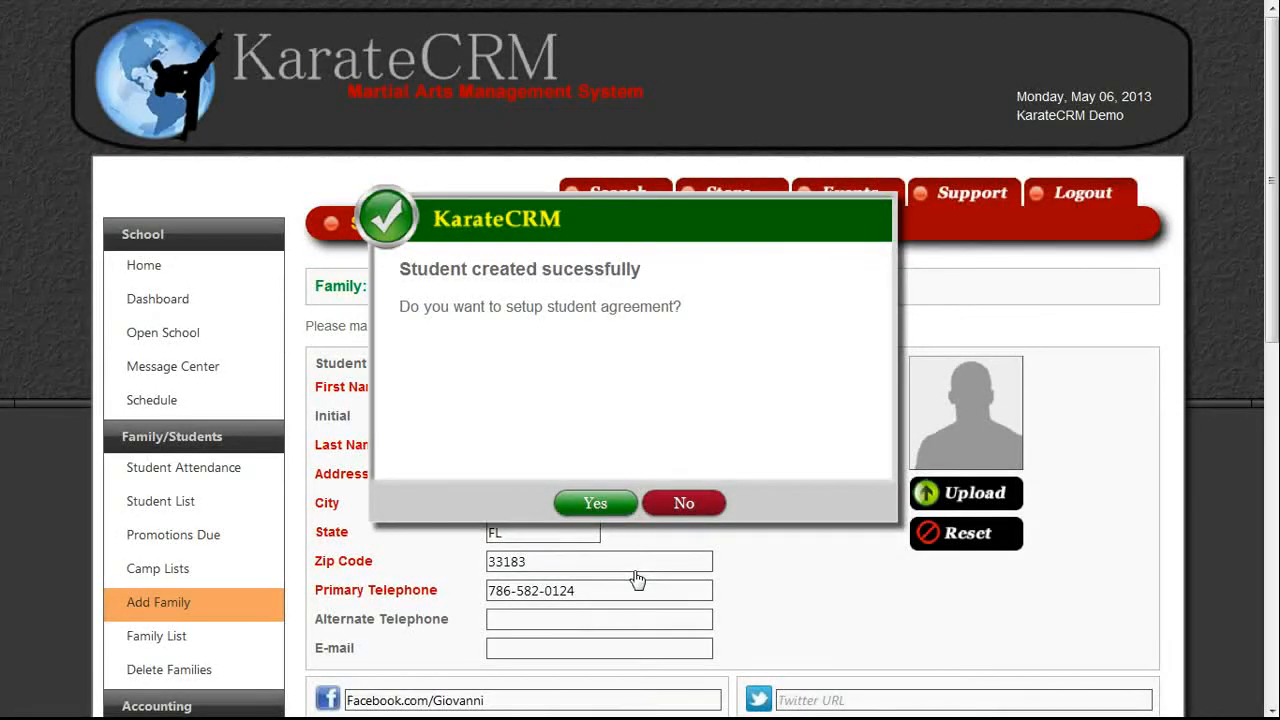
Begin the student agreement and add Kids Karate Class ($60/$50).
left_click(595, 503)
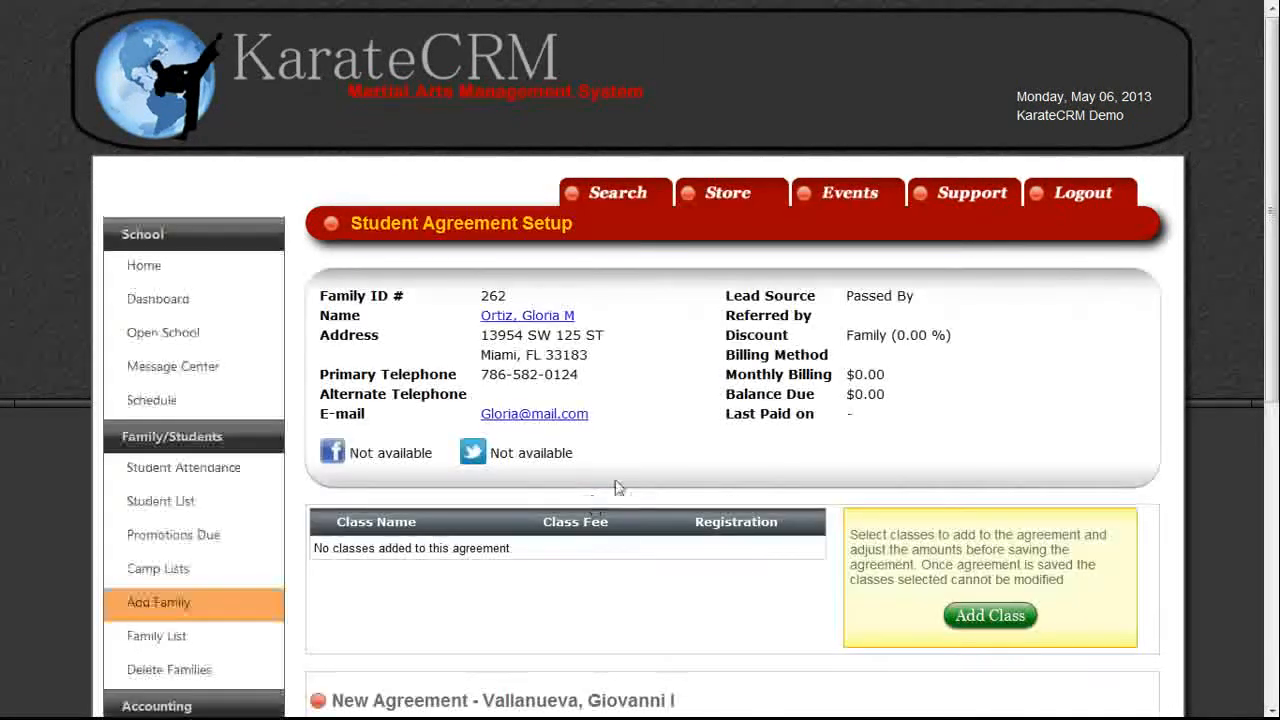
left_click(985, 617)
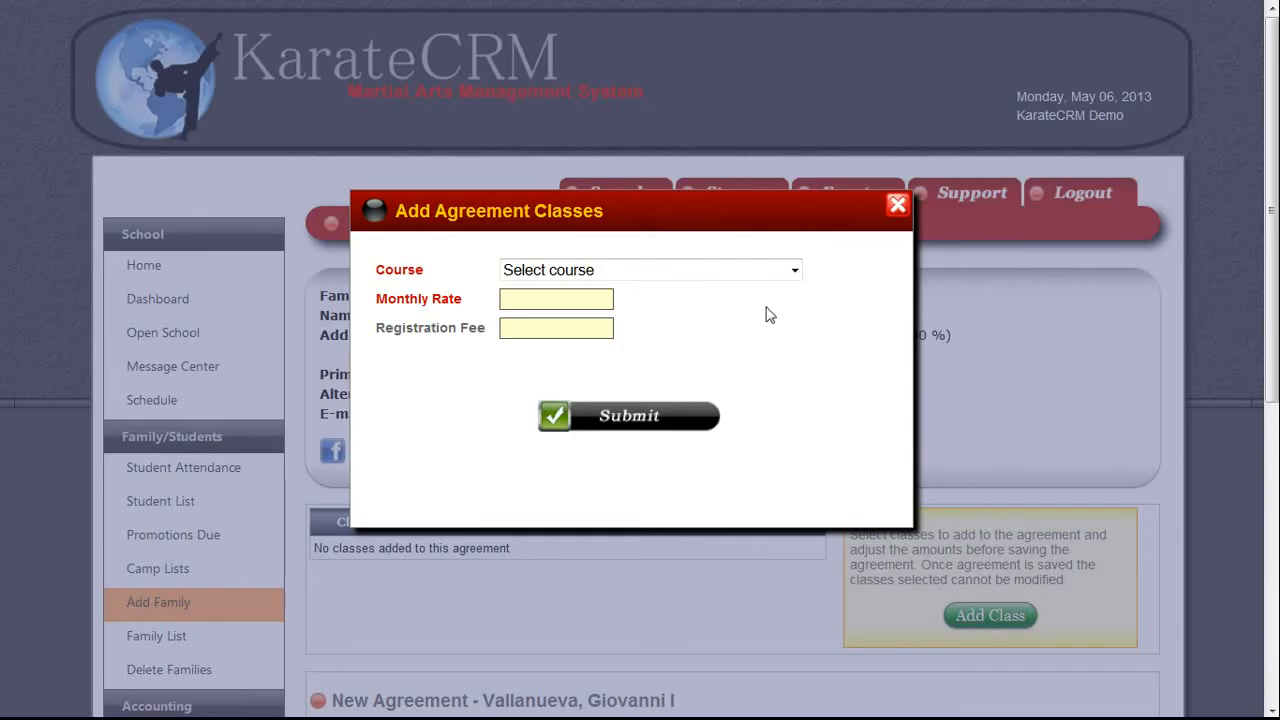
left_click(728, 278)
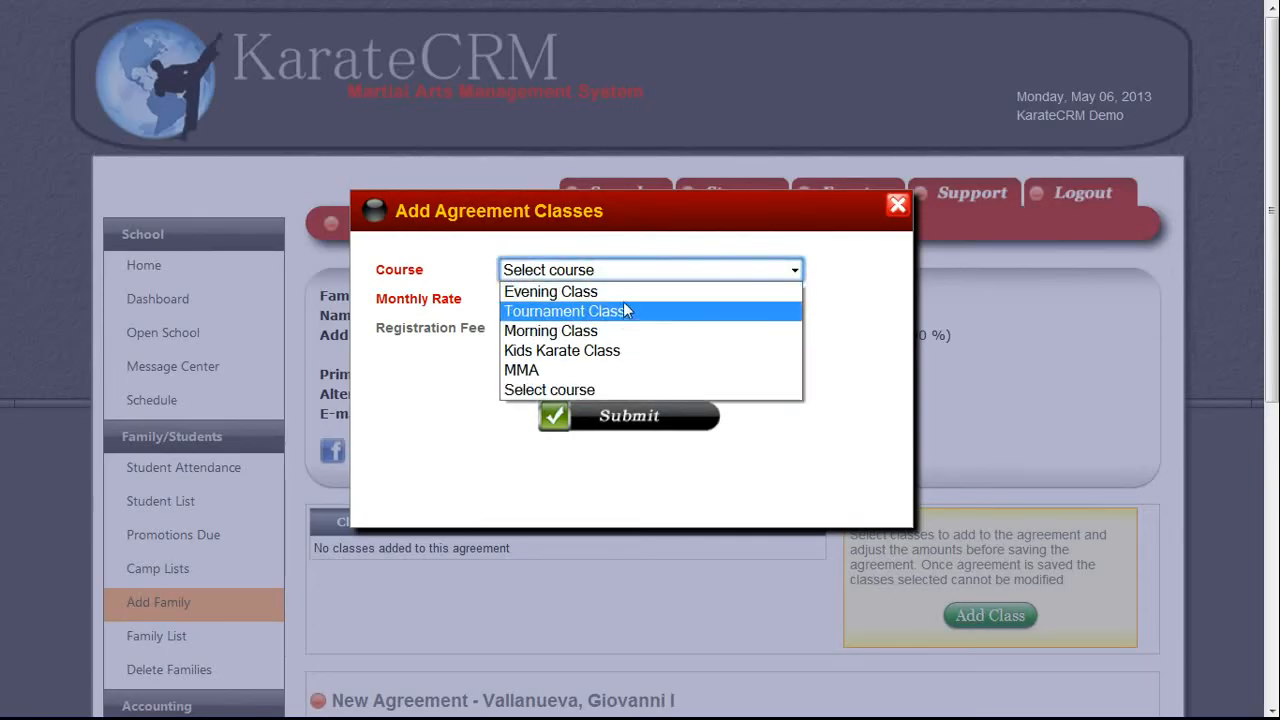
left_click(617, 352)
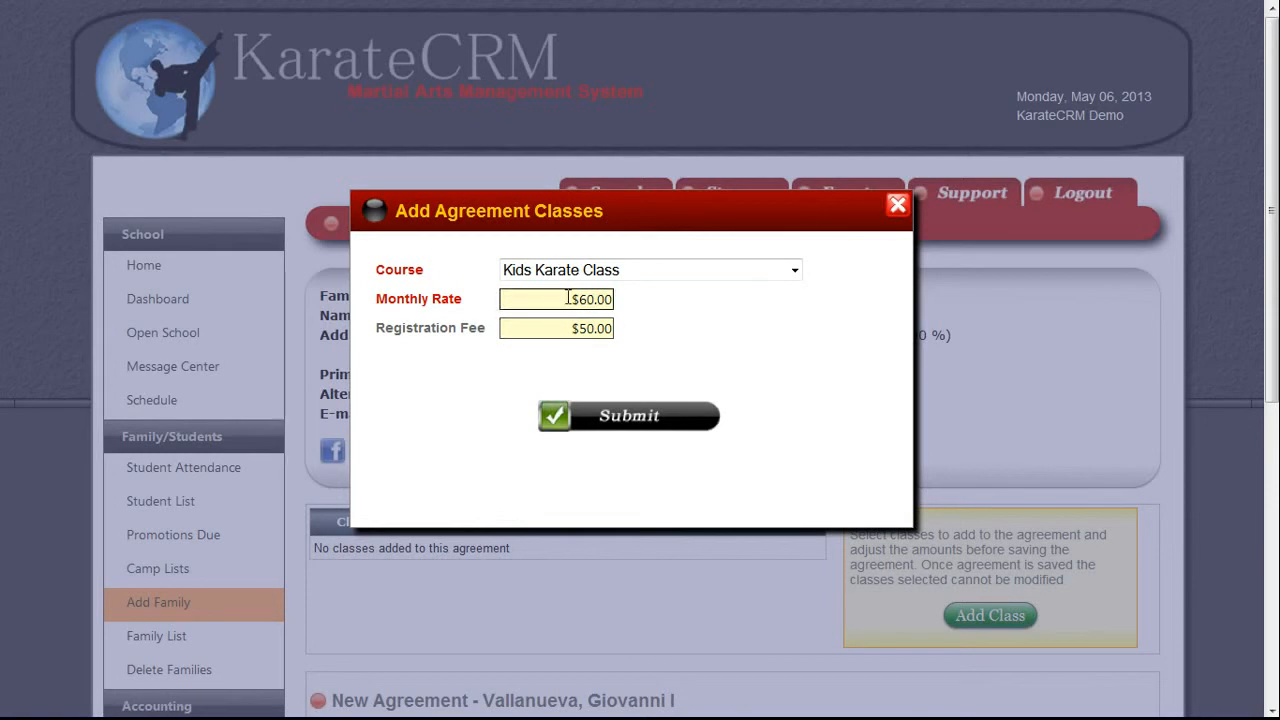
left_click(595, 413)
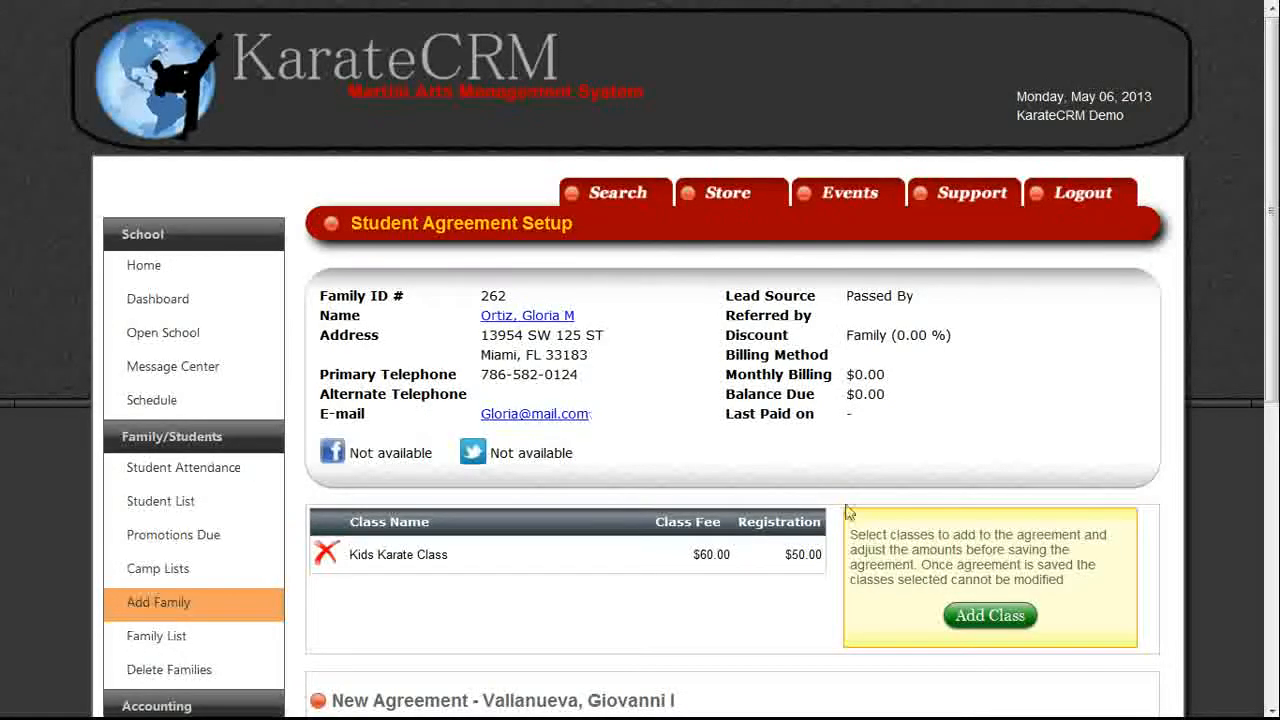
Add Tournament Class ($10/$0) to the agreement.
left_click(993, 627)
left_click(770, 275)
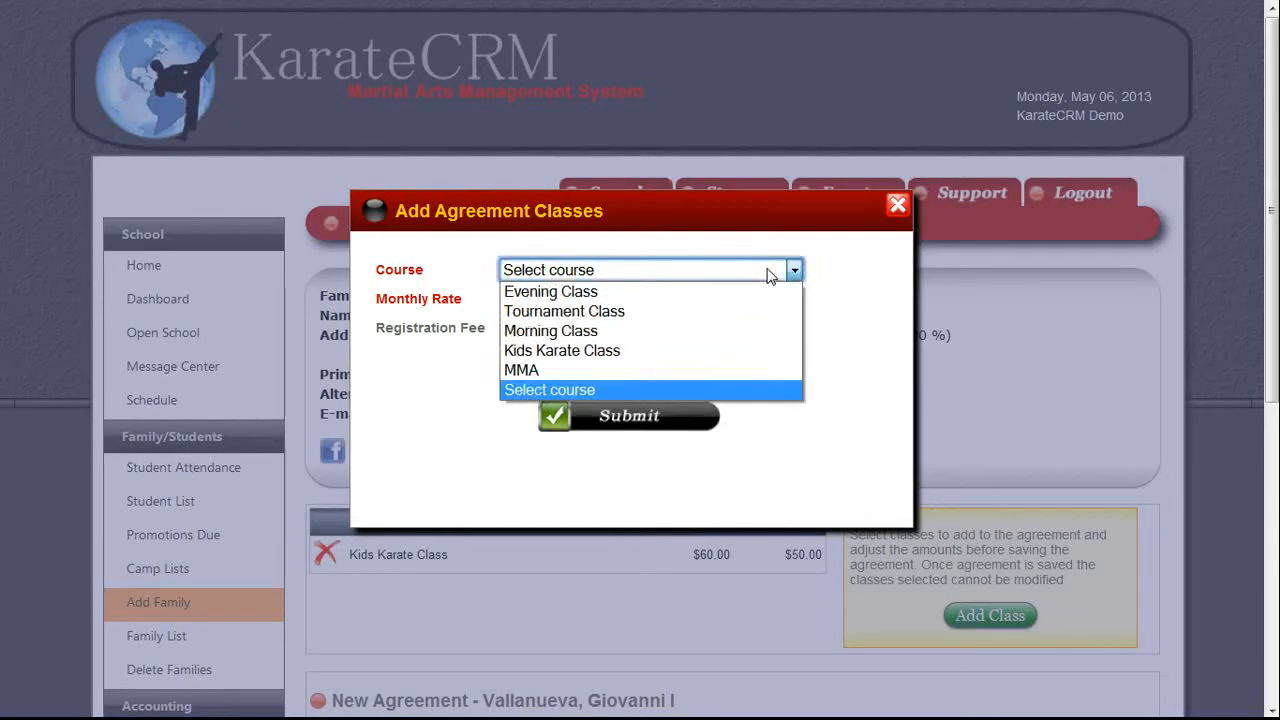
left_click(693, 315)
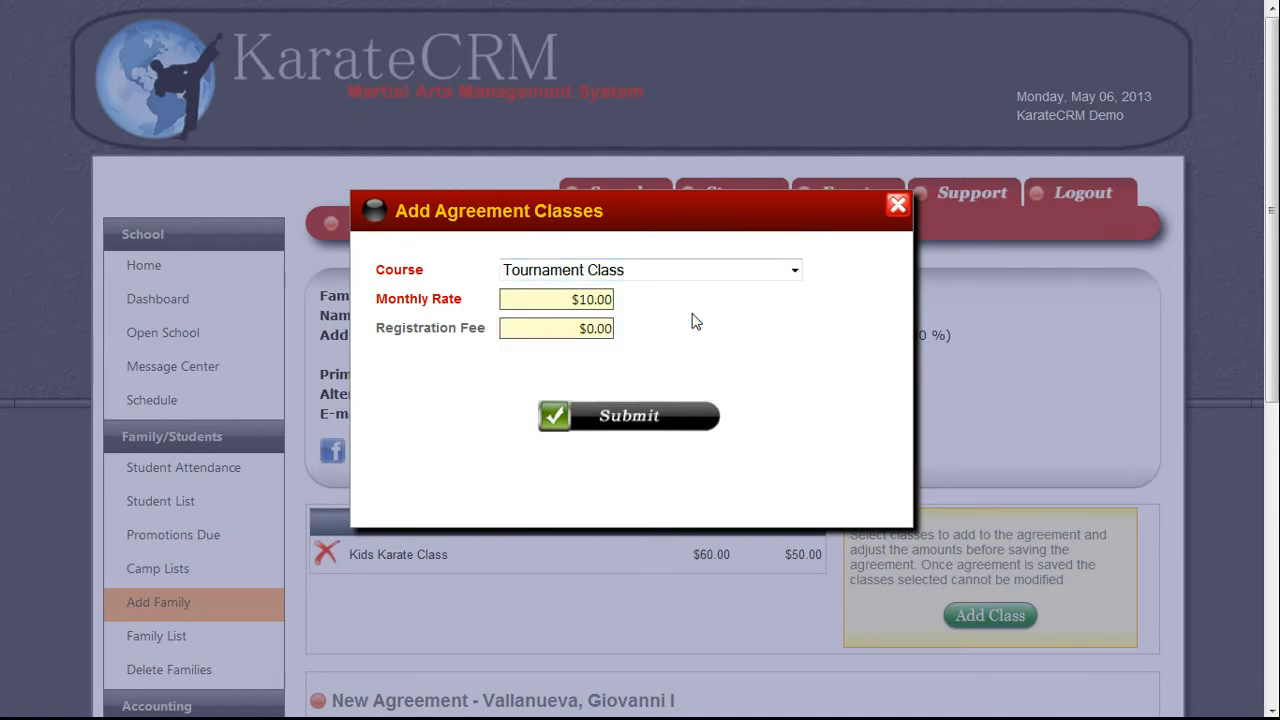
left_click(577, 425)
Change the agreement term from 12 to 6 months.
left_click_drag(1275, 340, 1275, 527)
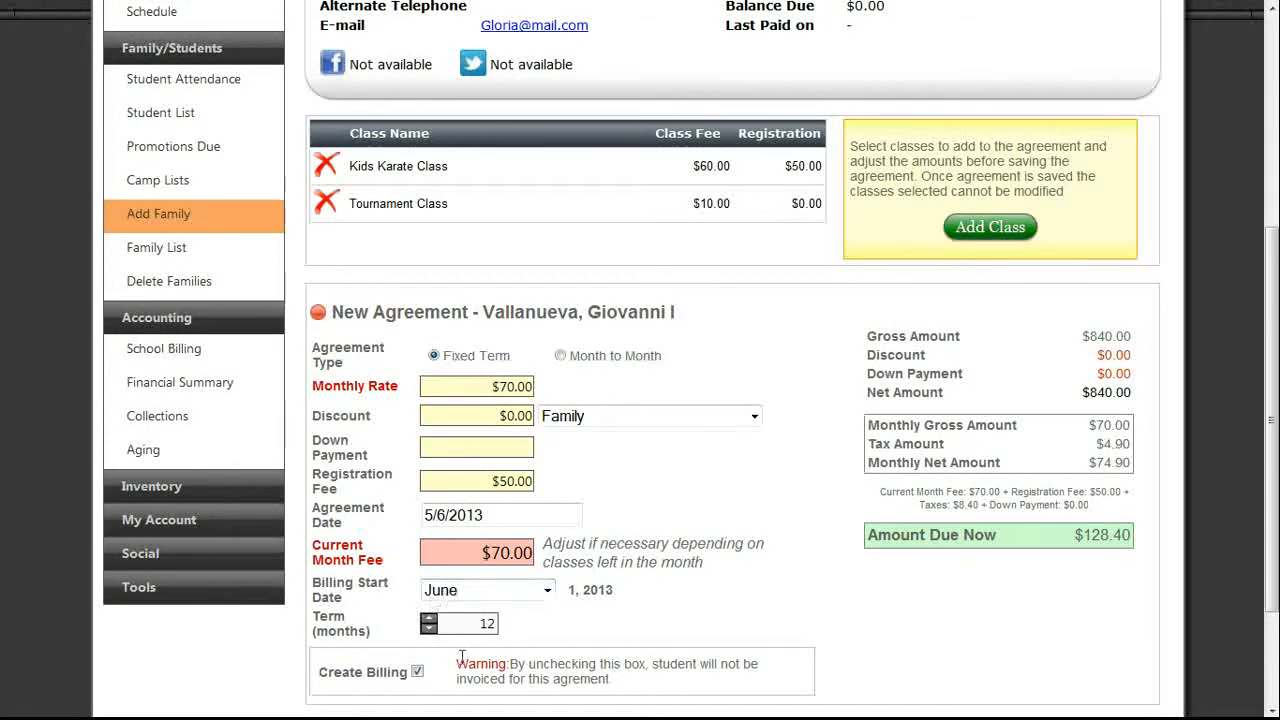
double_click(474, 626)
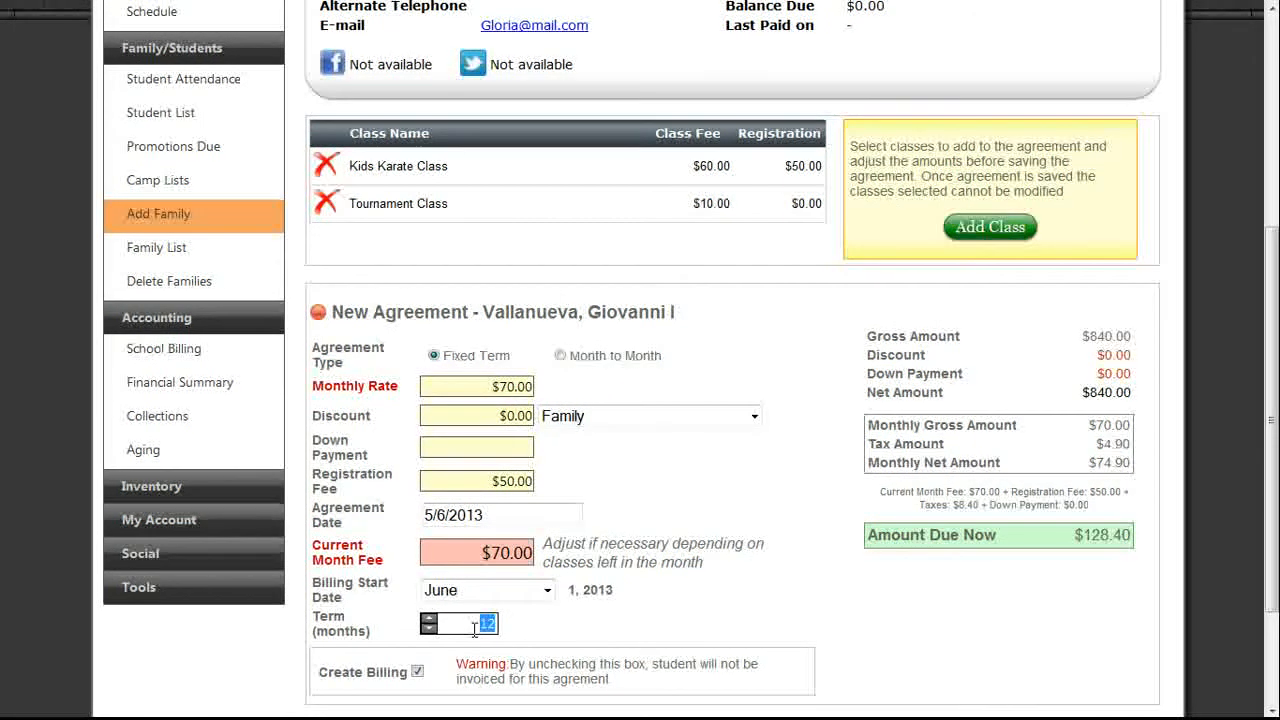
type("24")
key("BackSpace")
type("6")
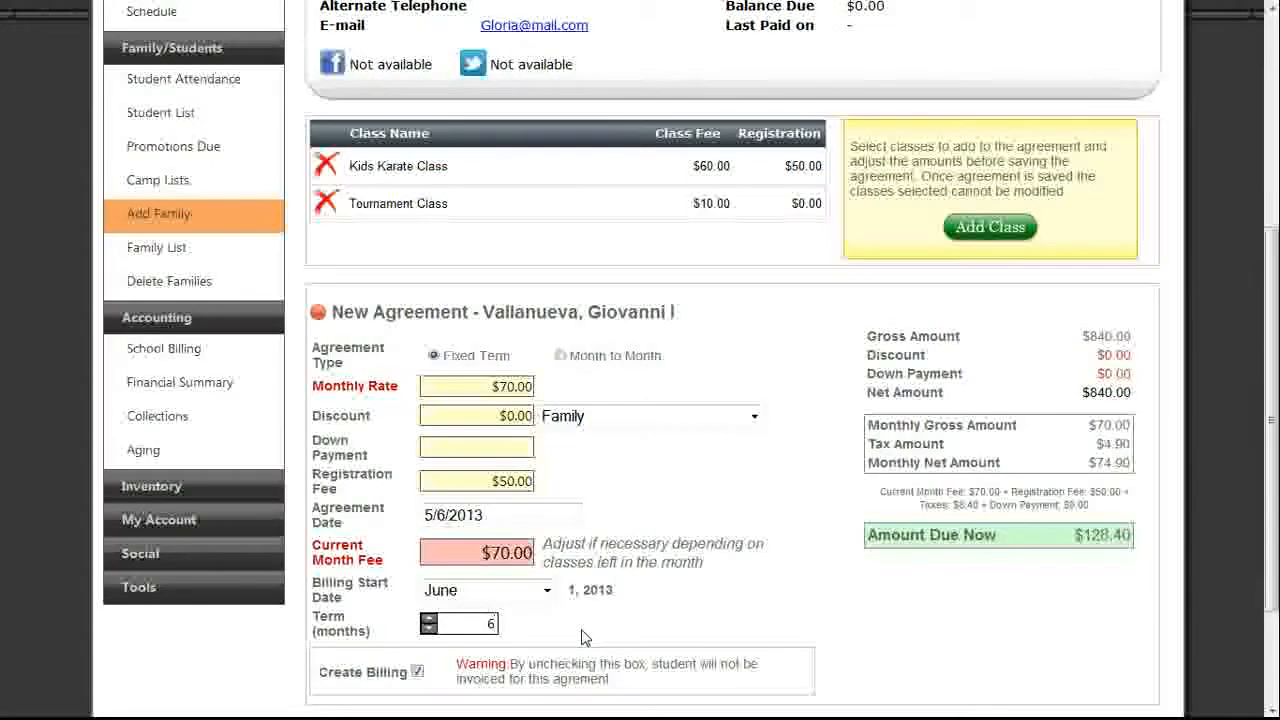
Set the discount type to Multi-Student and enter a 5.00 discount amount.
mouse_move(470, 418)
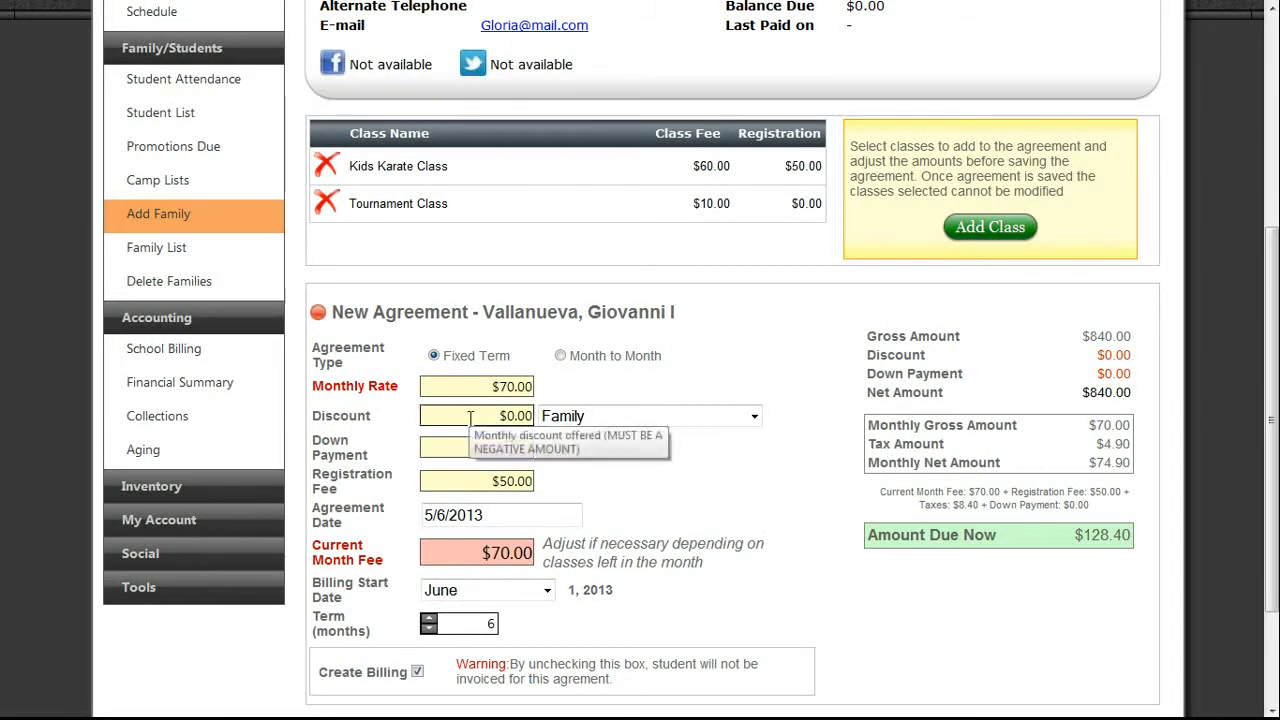
left_click(592, 424)
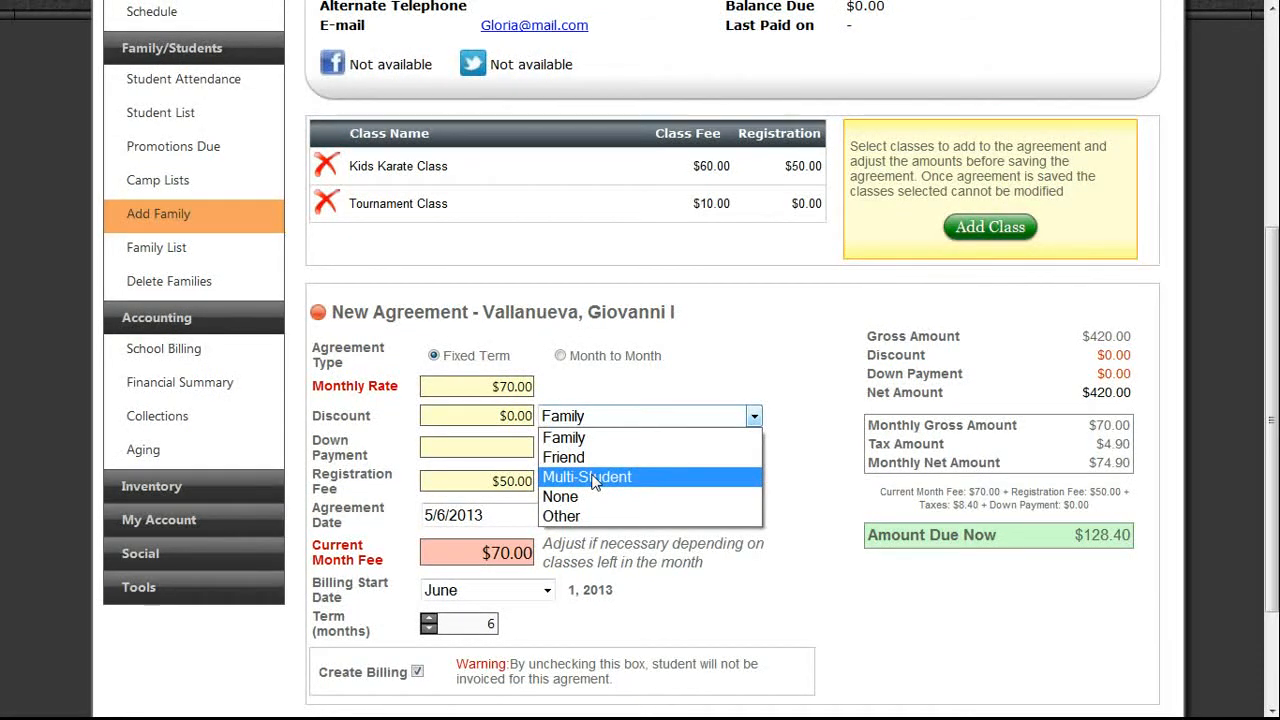
key("Escape")
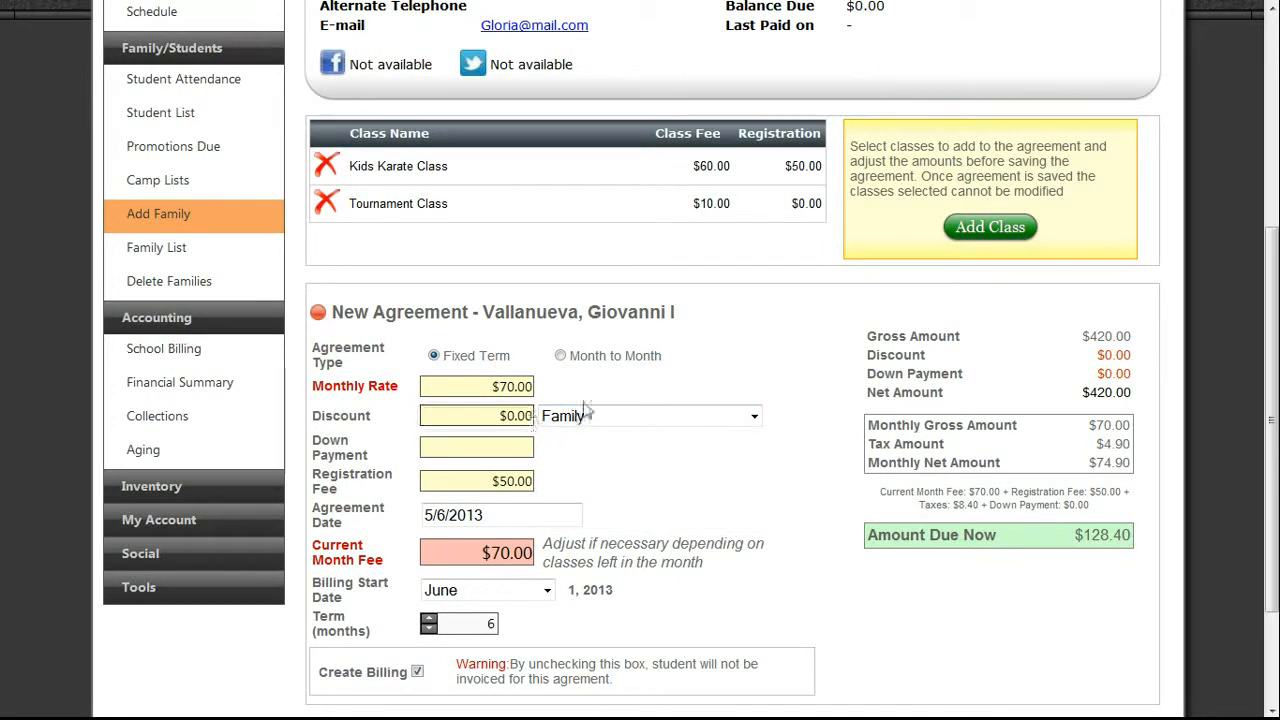
left_click(585, 413)
left_click(580, 477)
double_click(516, 415)
type("05.00")
left_click(514, 410)
key("BackSpace")
key("BackSpace")
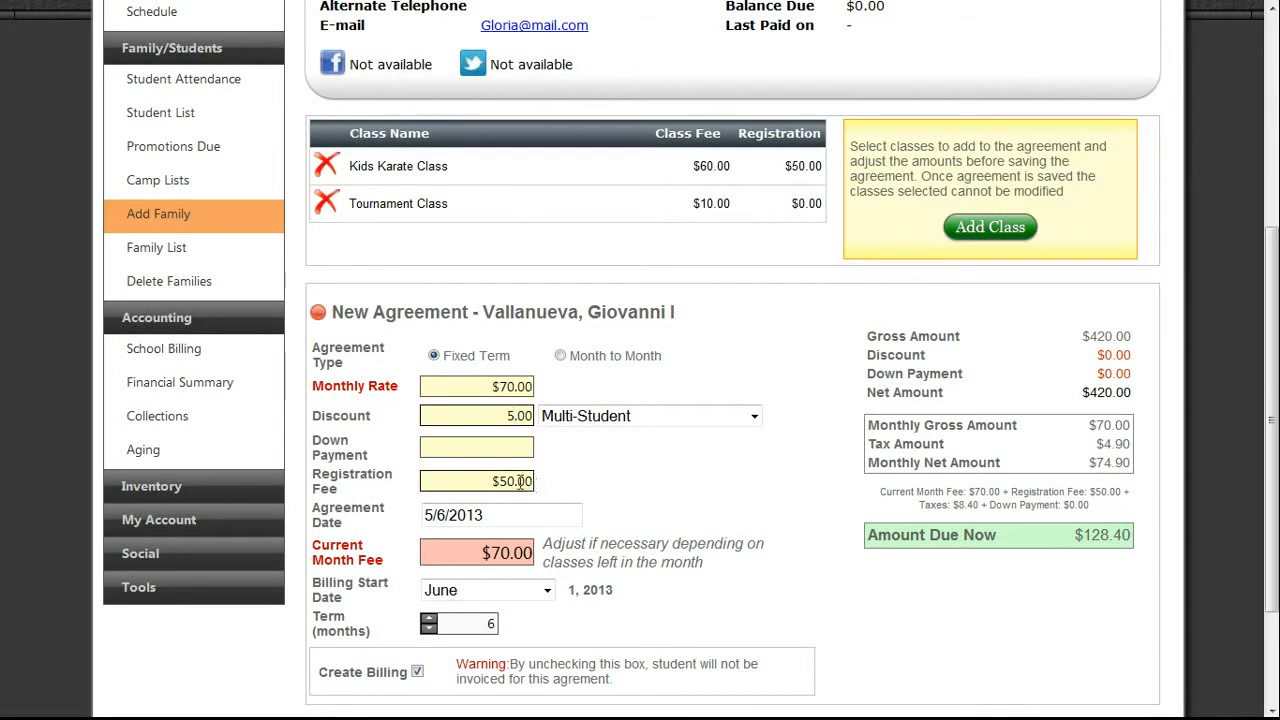
Apply the 5.00 discount and try down payments of 100 and then 150.
left_click(498, 446)
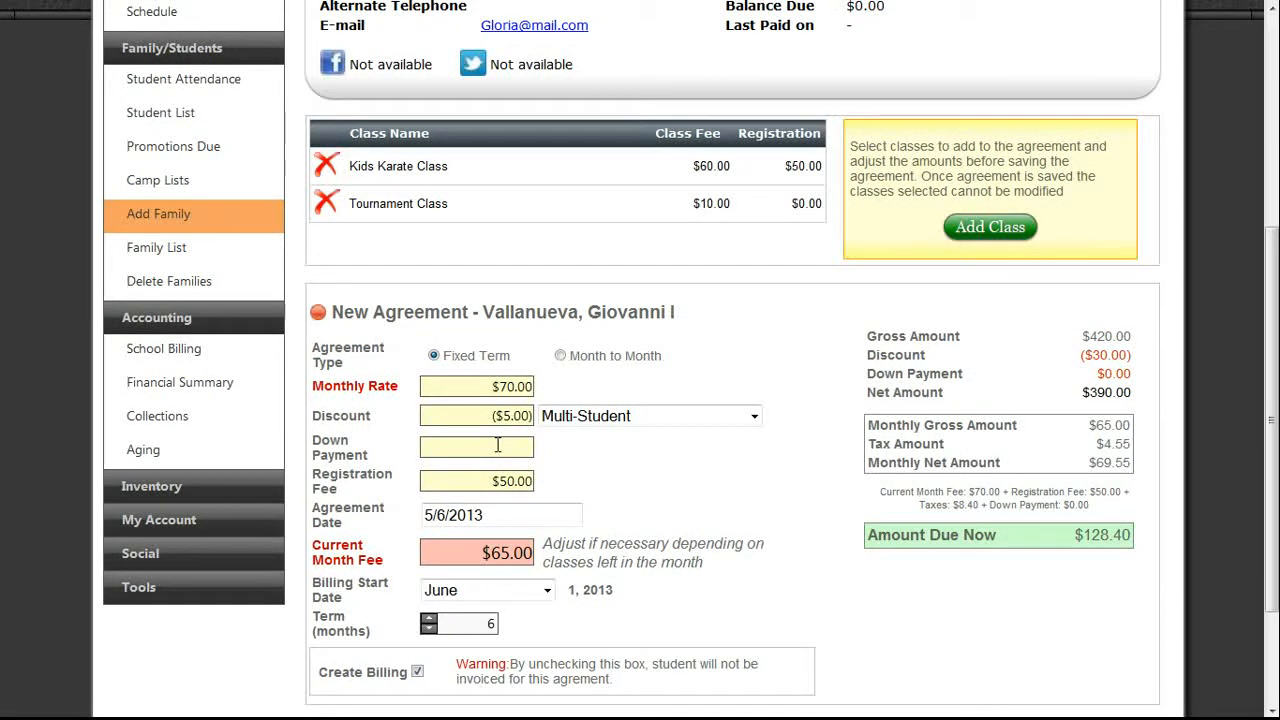
type("100")
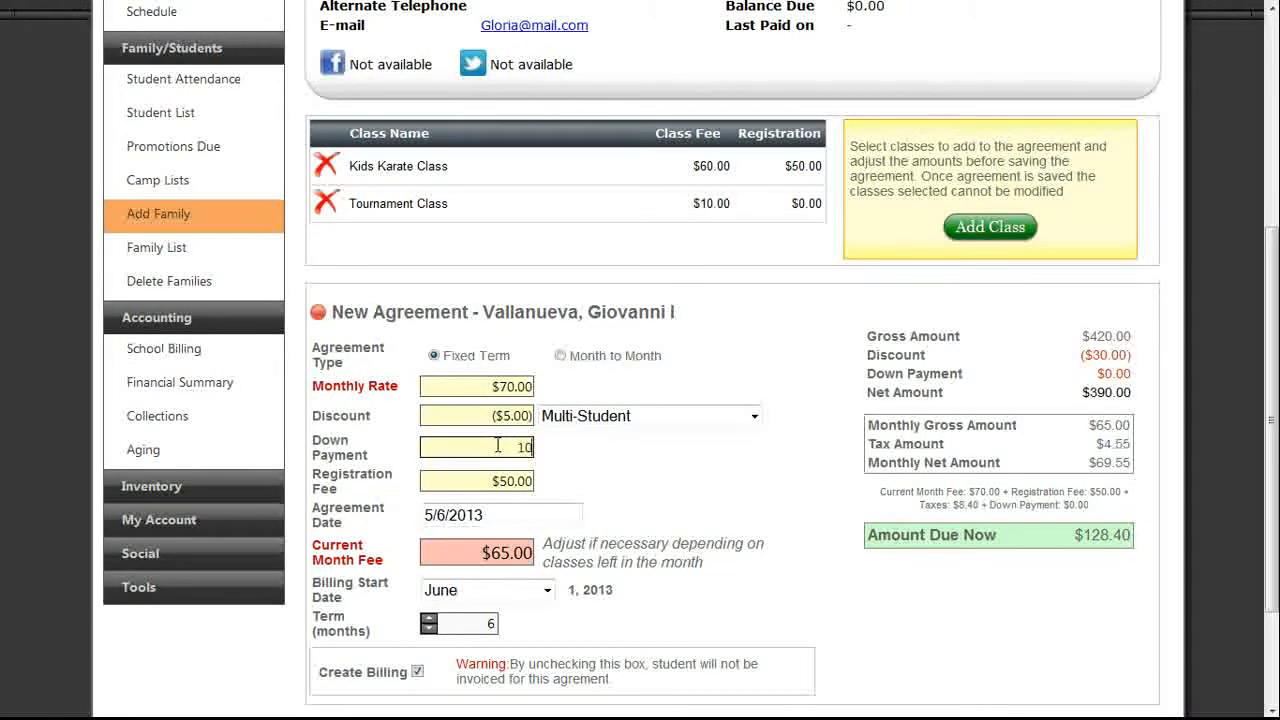
left_click(612, 506)
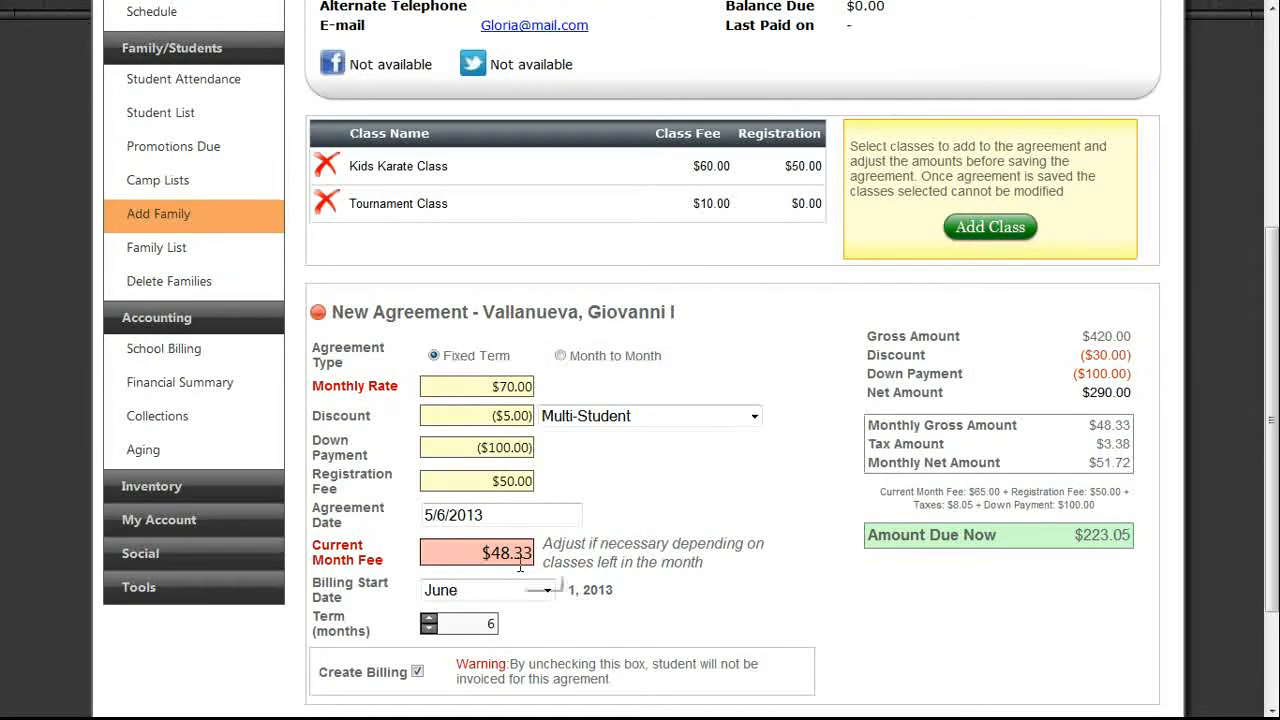
left_click(503, 446)
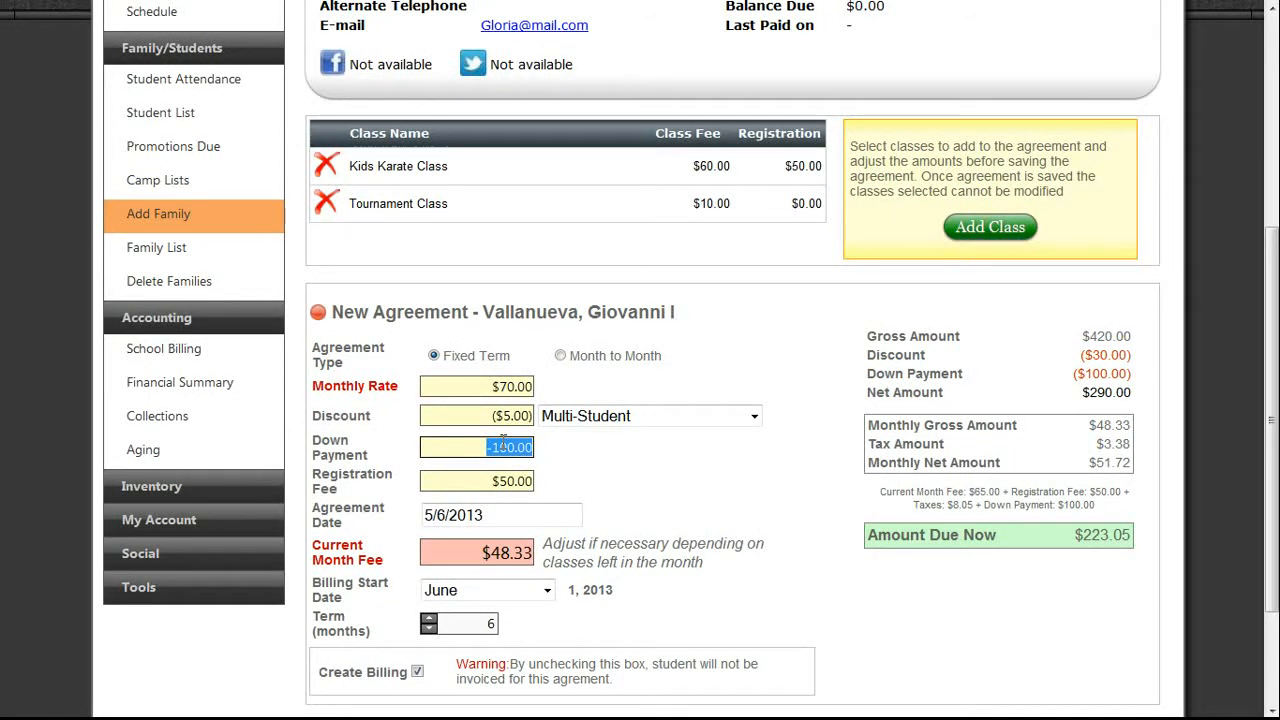
type("150")
left_click(592, 480)
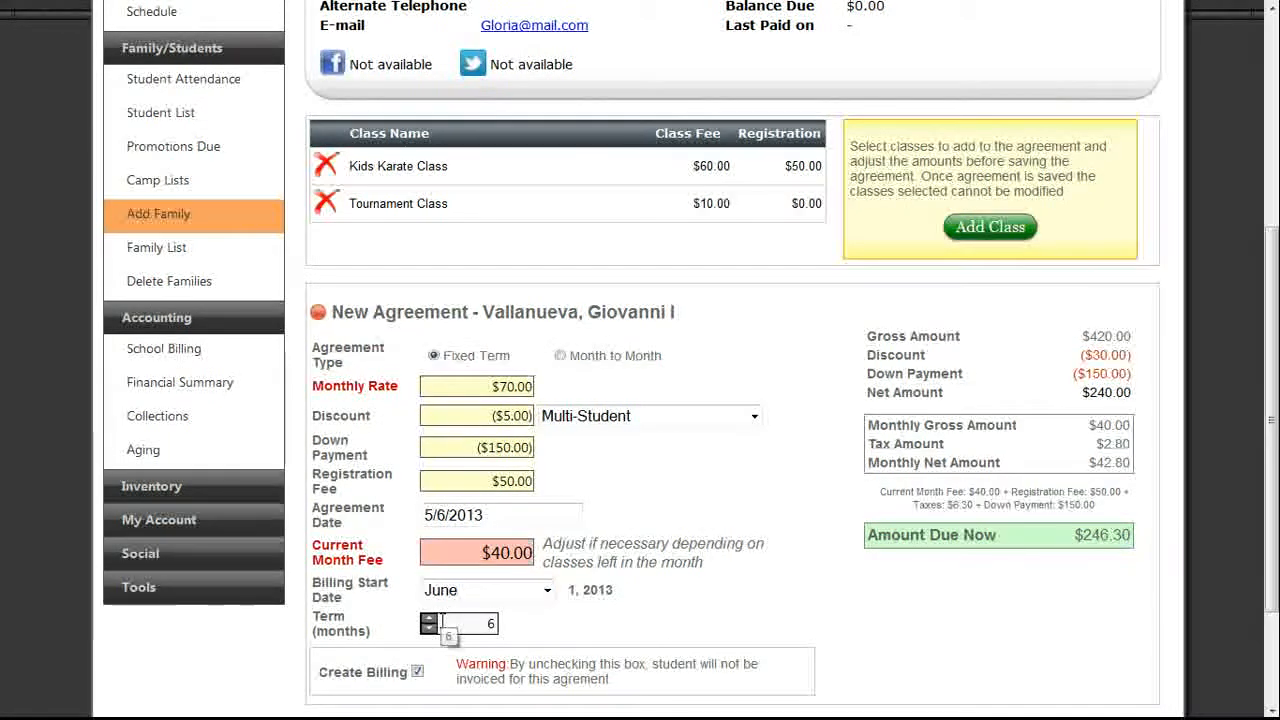
Clear the down payment and recalculate, leaving $390.00 net and $96.30 due now.
left_click(497, 447)
key("BackSpace")
left_click(611, 484)
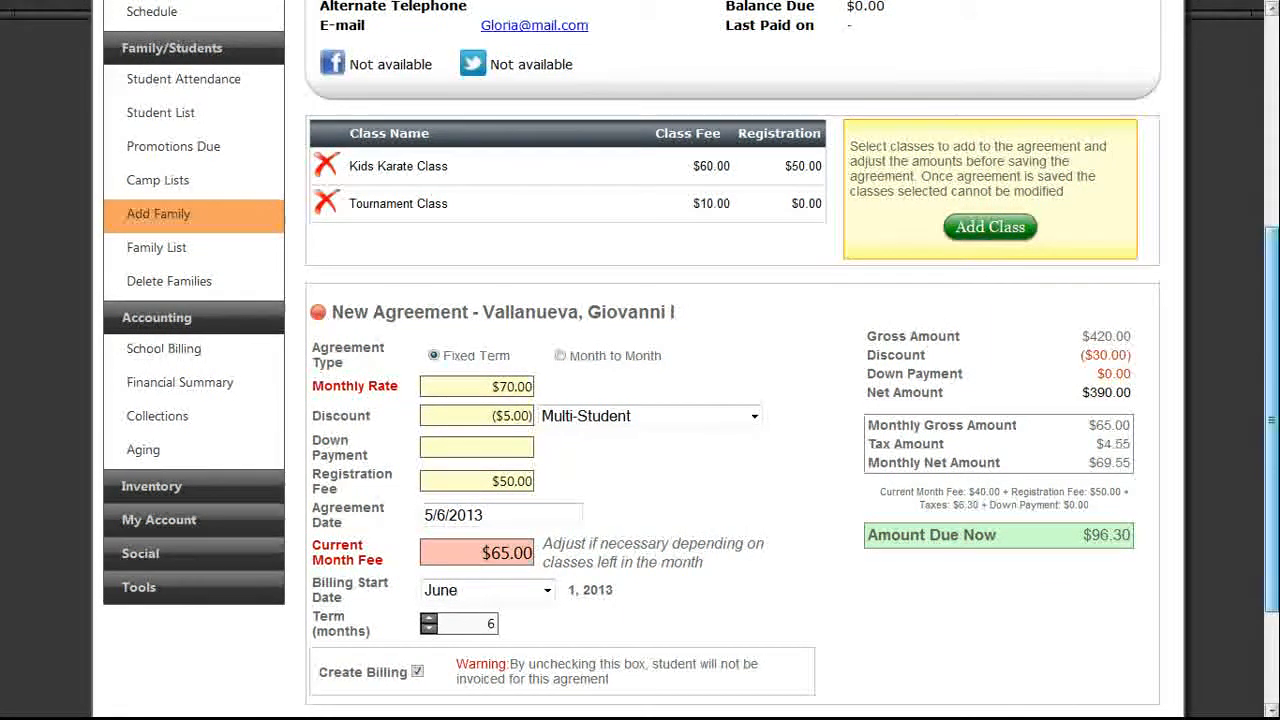
scroll(729, 317, "down", 3)
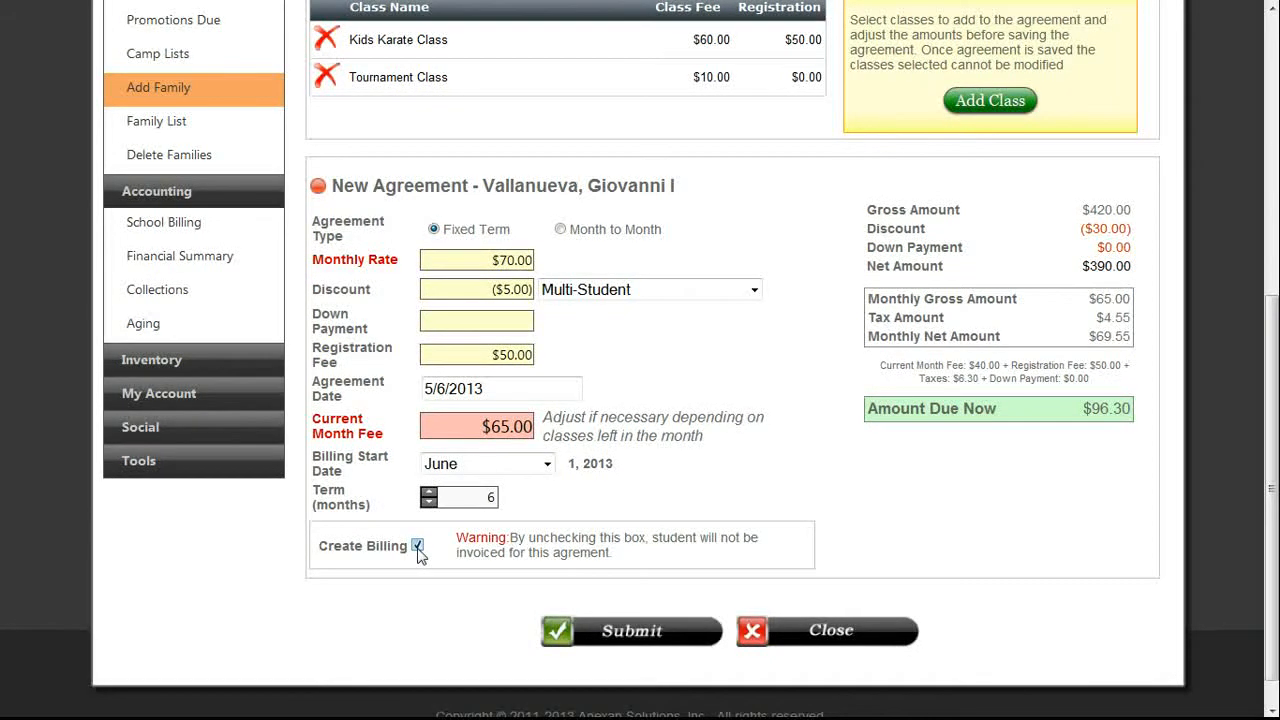
Save the agreement with Create Billing enabled ($123.05 due now) and open the exported Agreement.pdf.
left_click(418, 546)
left_click(418, 546)
left_click(418, 548)
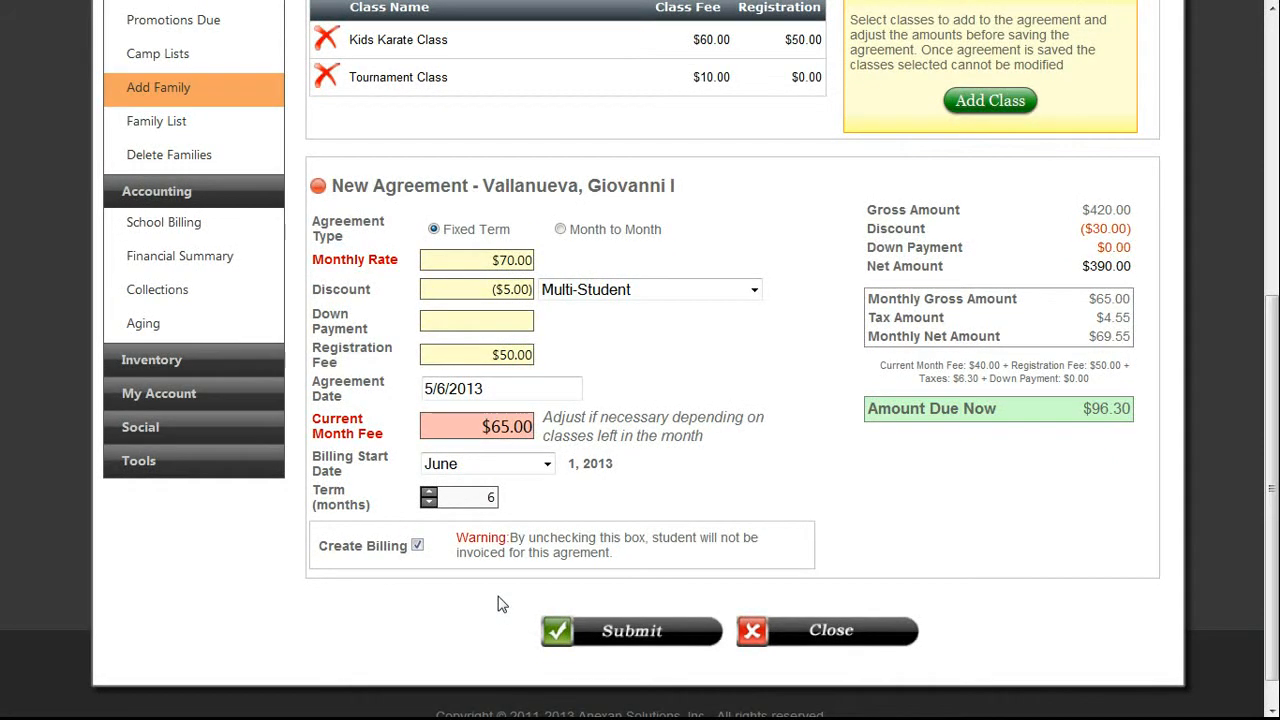
left_click(629, 643)
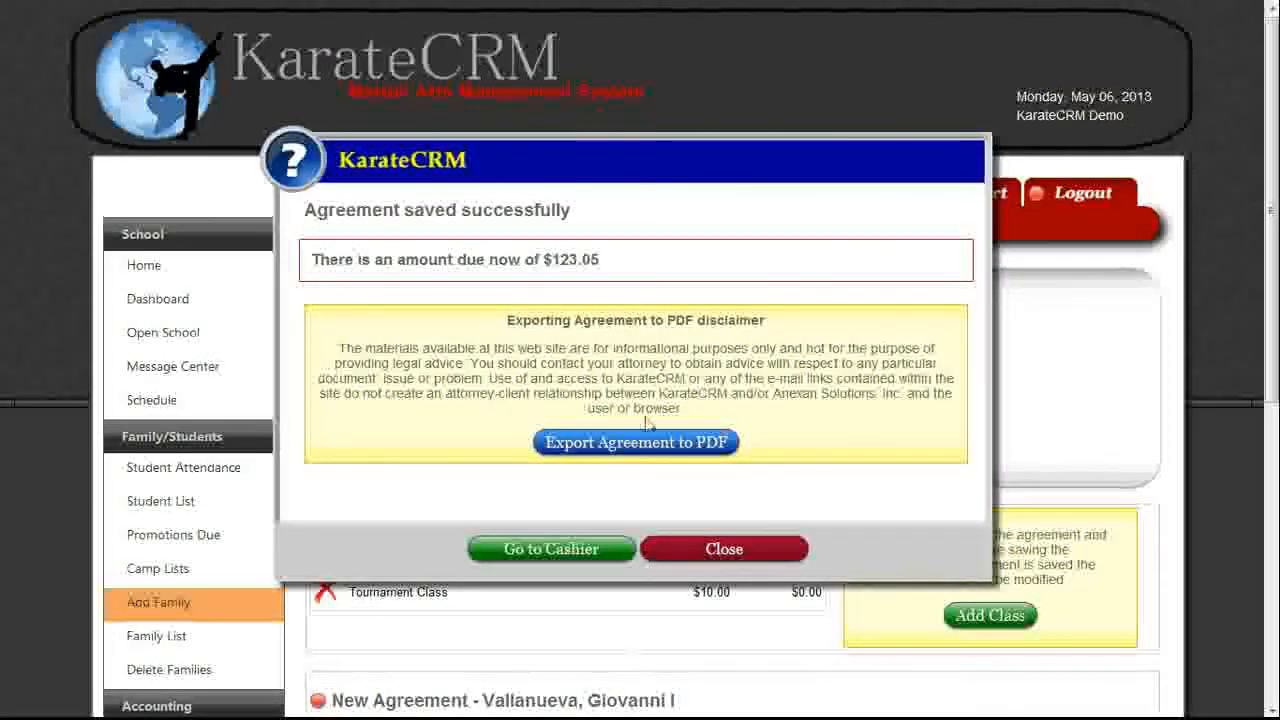
left_click(551, 452)
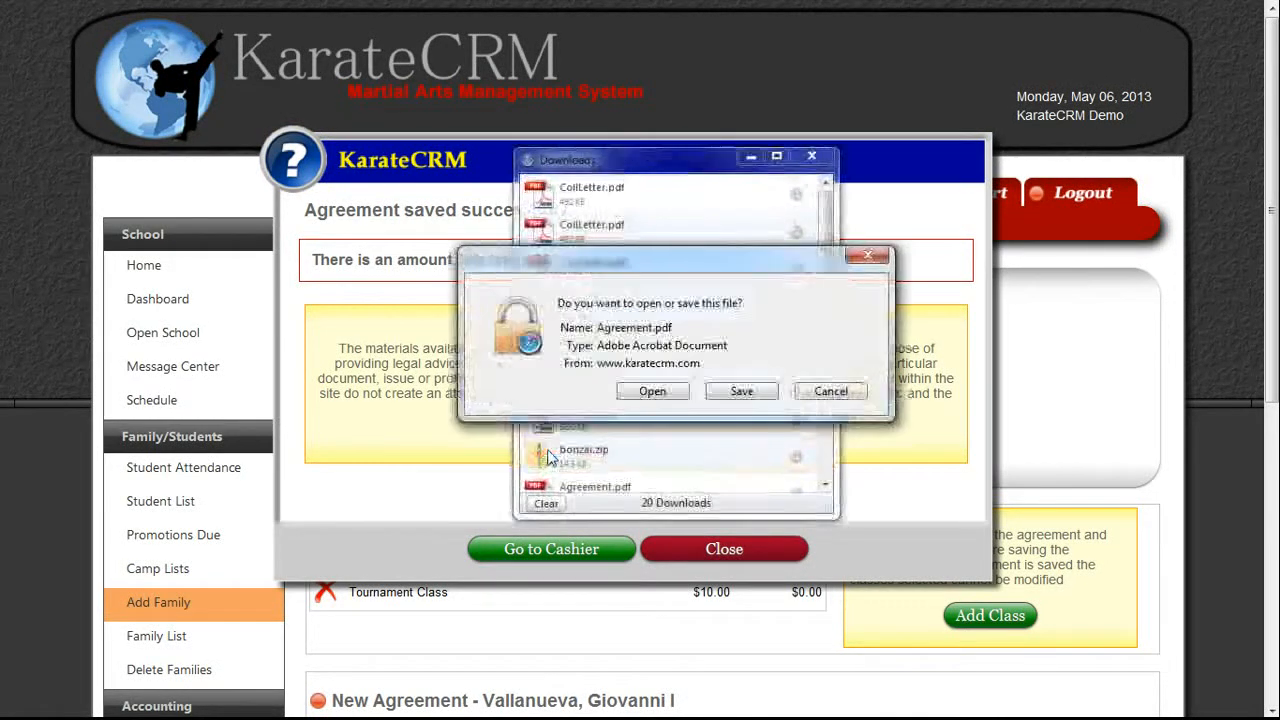
left_click(647, 398)
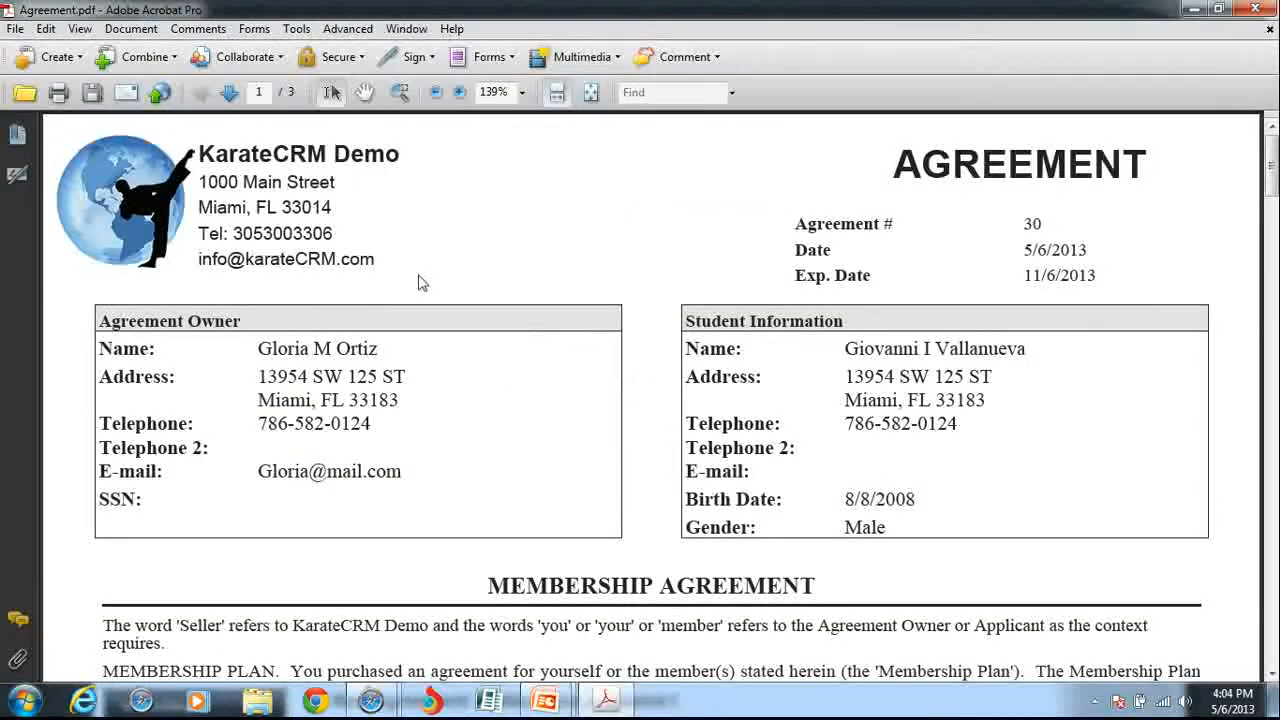
Review Agreement.pdf's owner, student and payment details ($390.00 unpaid, $65.00 monthly for 6 months), then close it.
scroll(1268, 210, "down", 3)
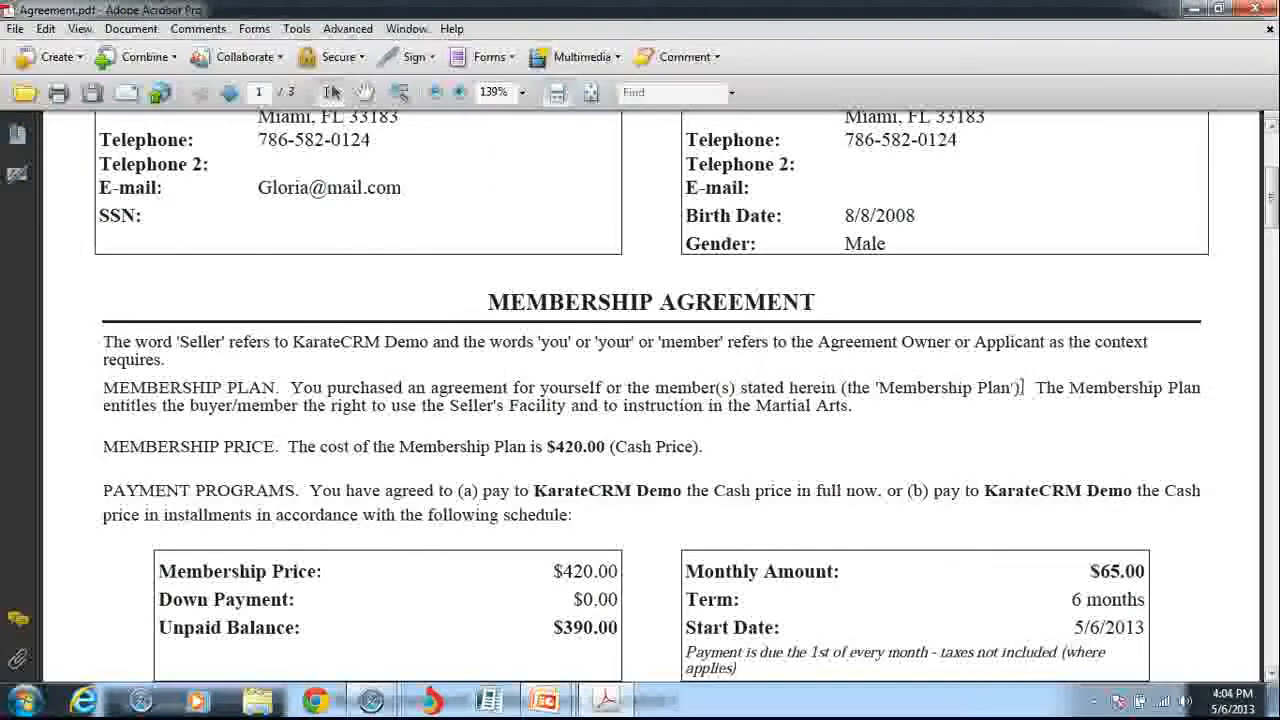
left_click_drag(1273, 212, 1276, 180)
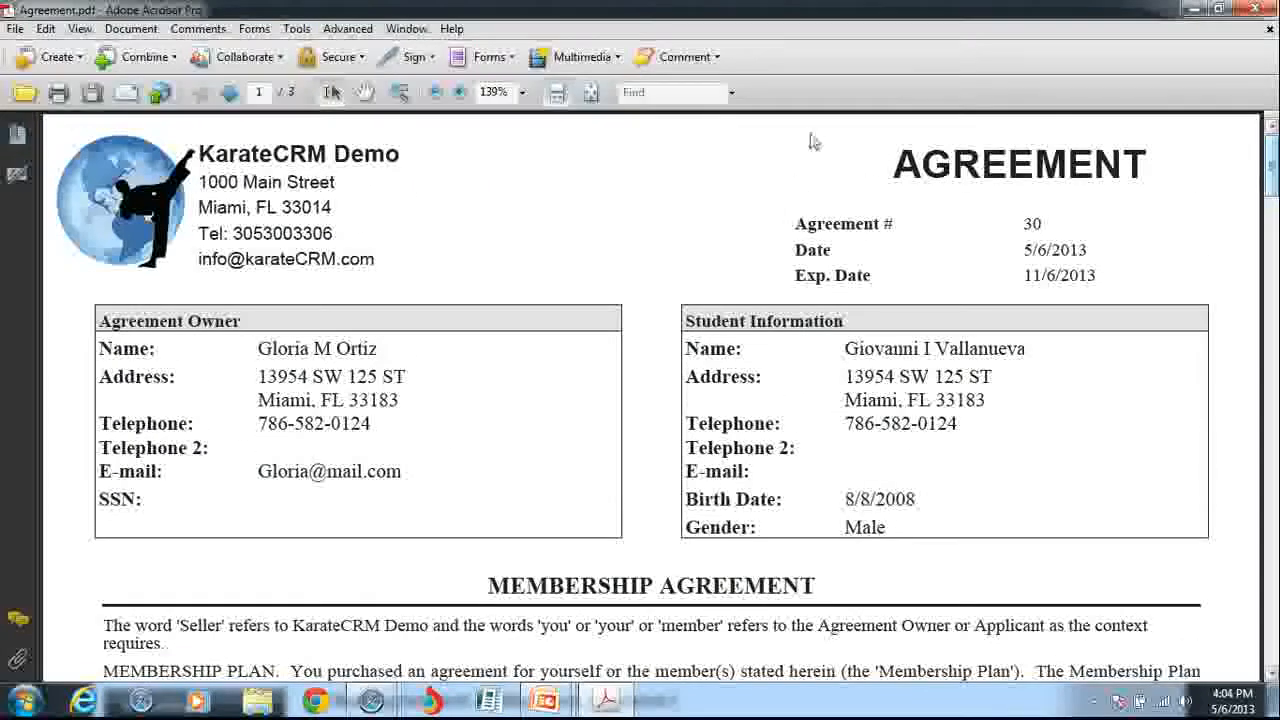
left_click_drag(1270, 175, 1272, 283)
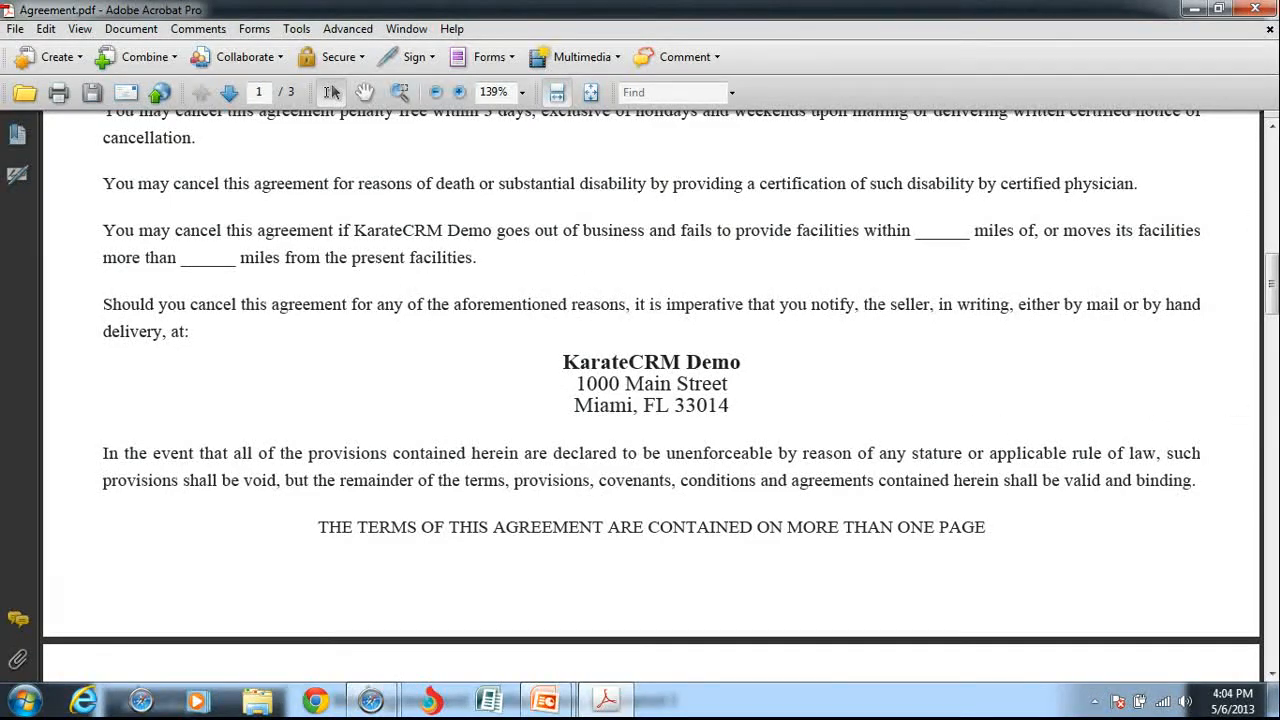
left_click_drag(1272, 282, 1272, 175)
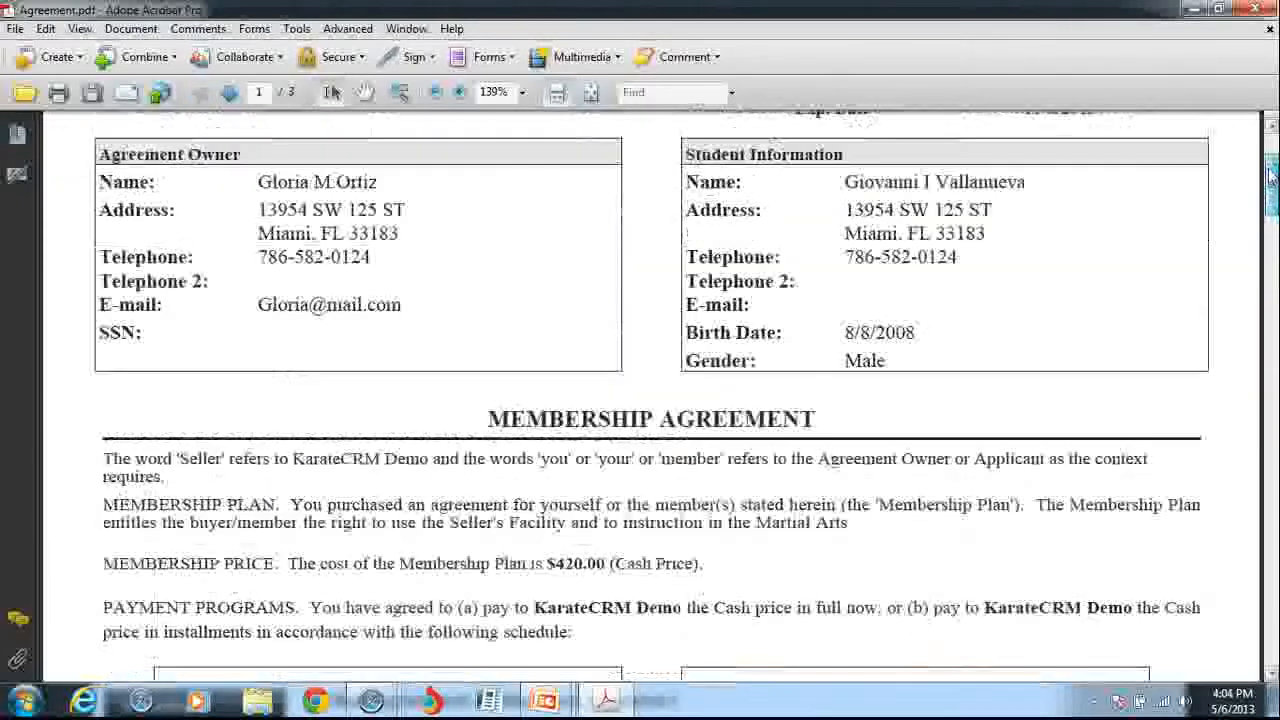
left_click(1256, 9)
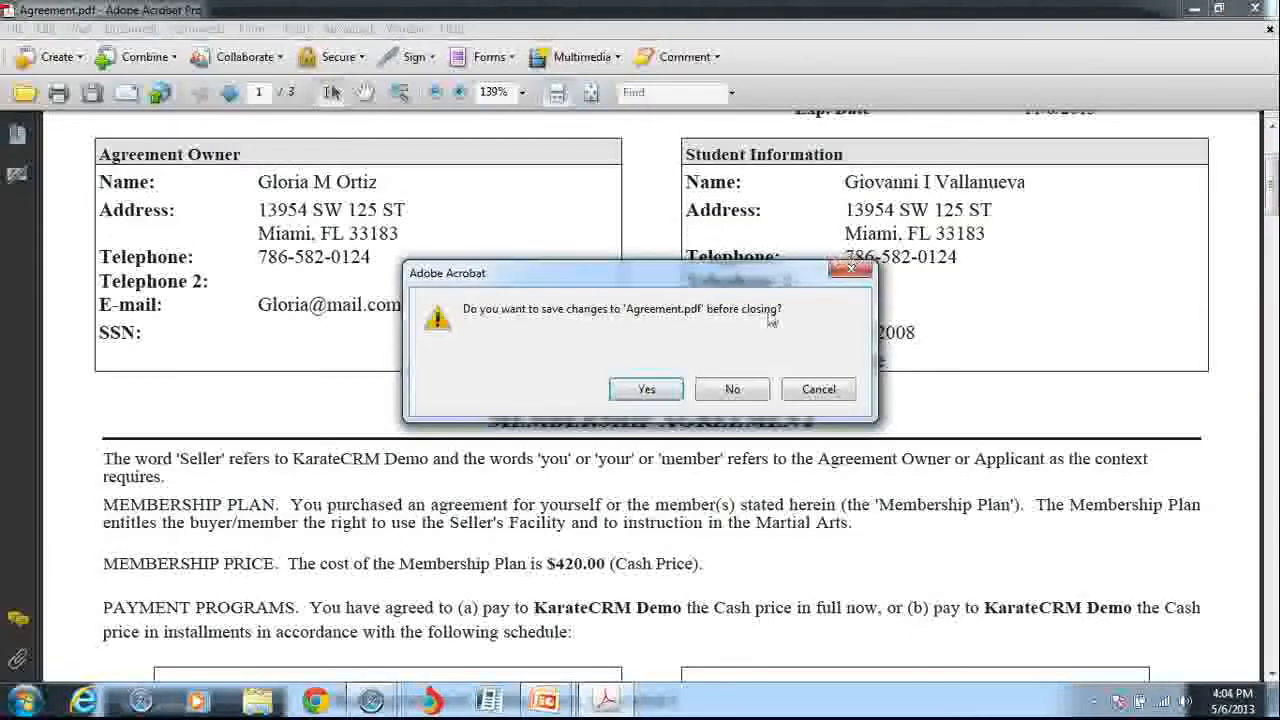
Discard the PDF changes and return to the Family Summary showing the Multi-Class agreement and $123.05 due.
left_click(740, 389)
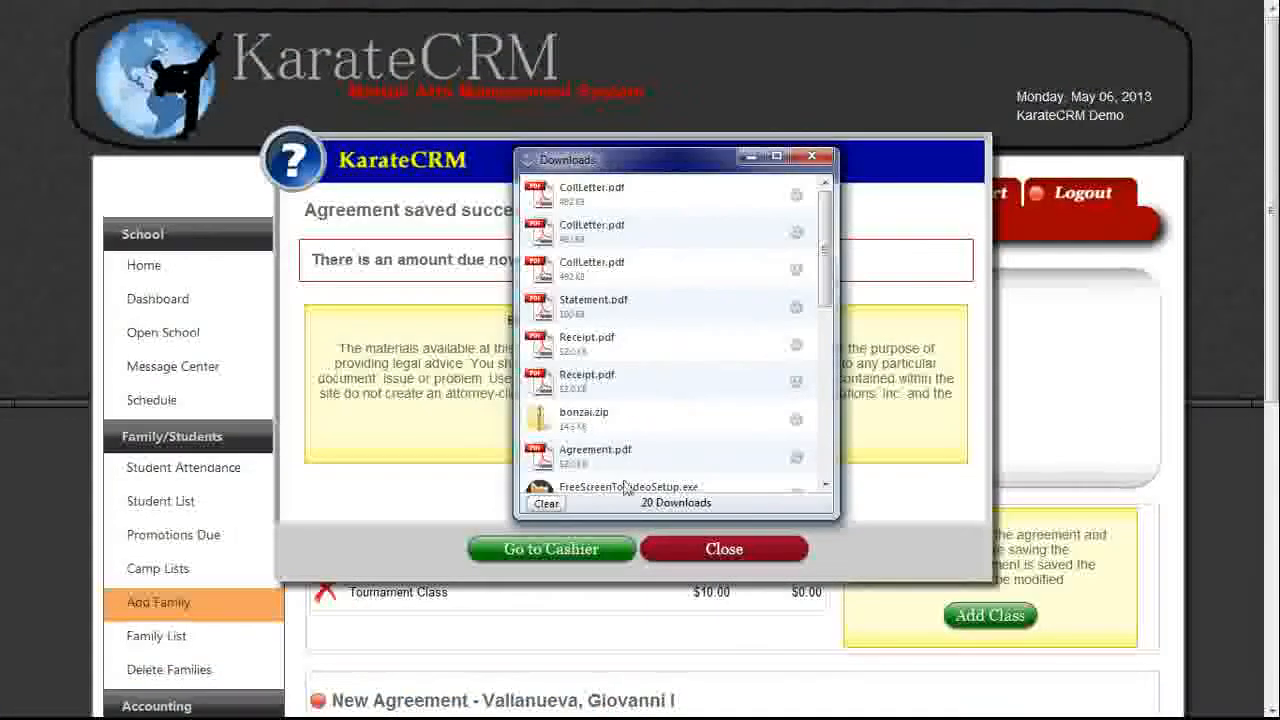
left_click(812, 158)
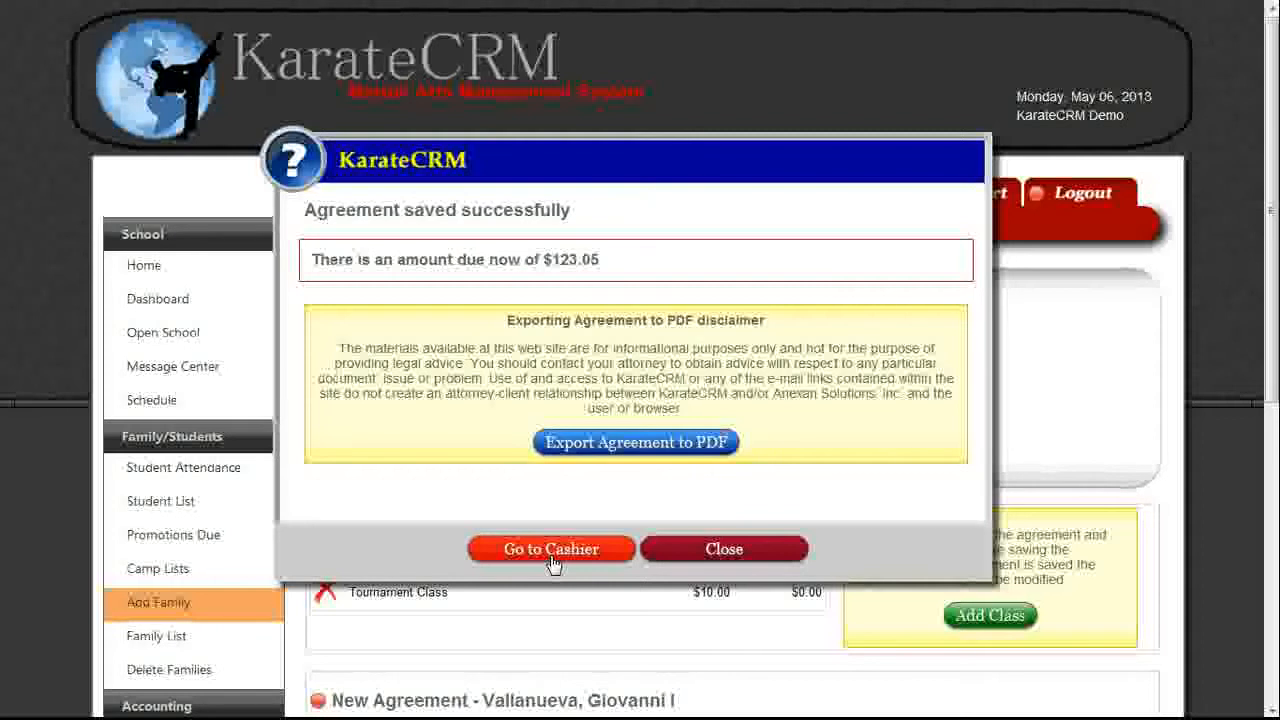
left_click(702, 552)
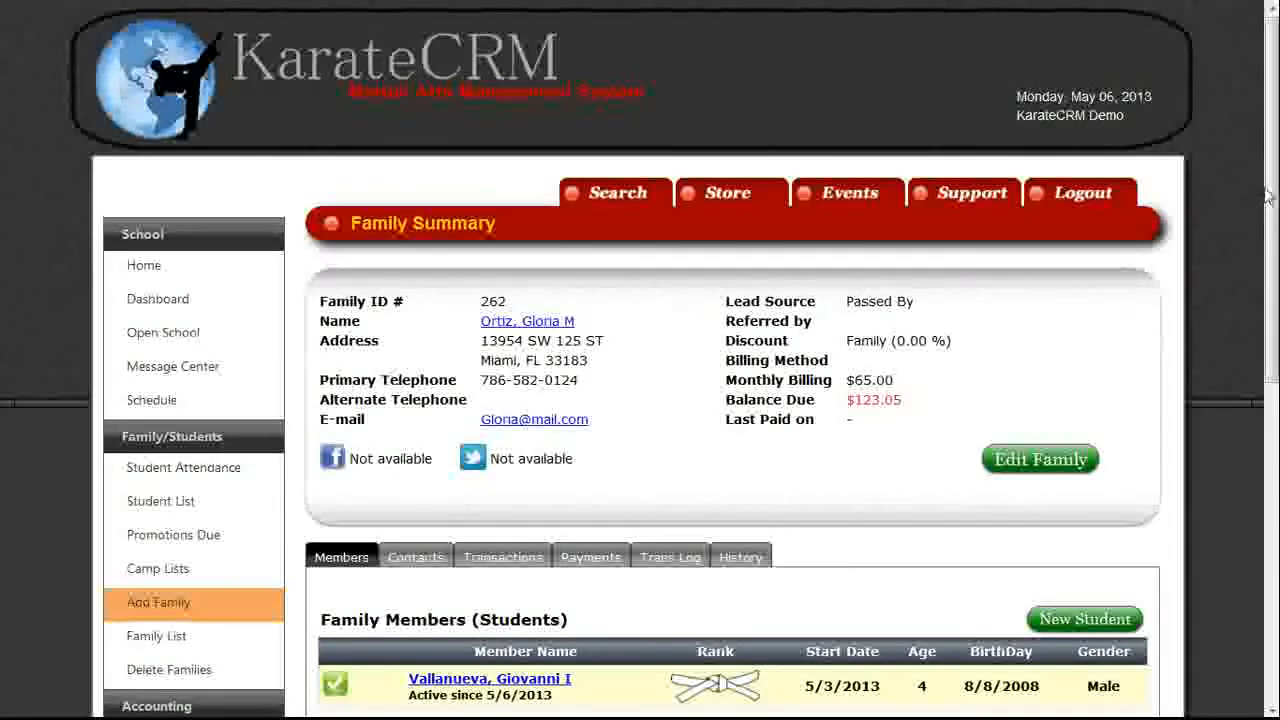
scroll(1154, 340, "down", 2)
scroll(1154, 340, "down", 2)
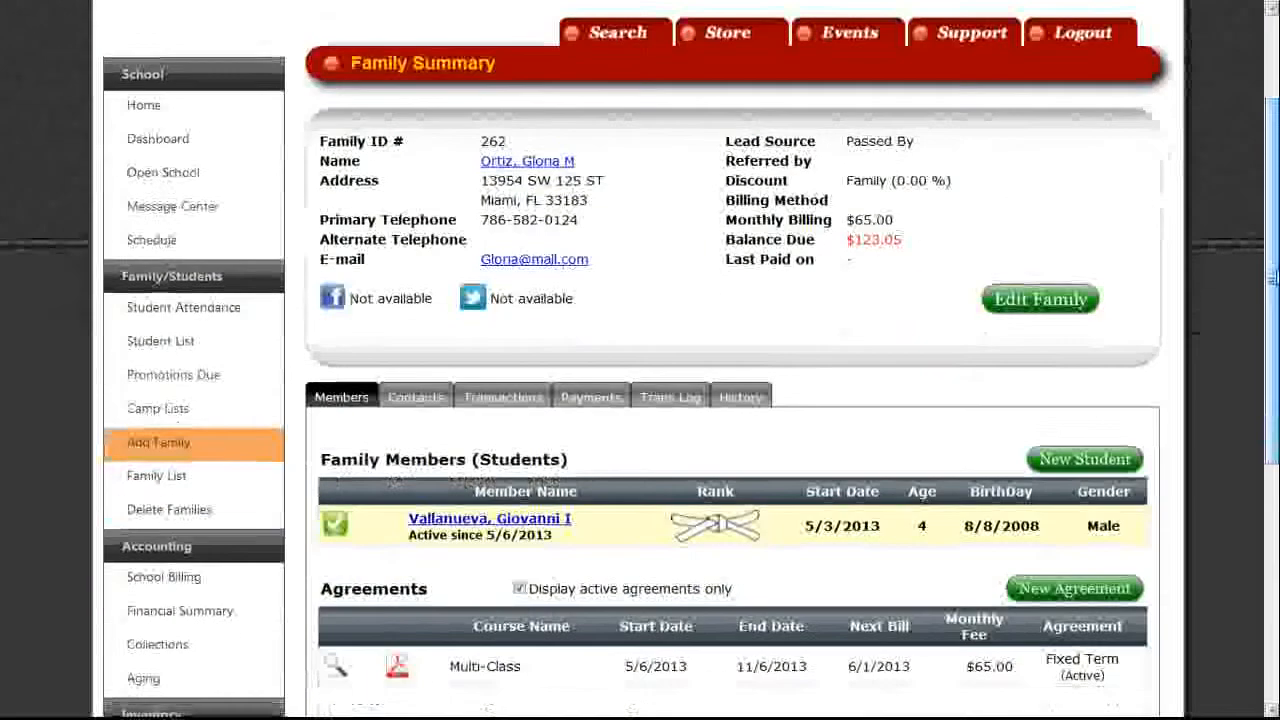
Start a new student for the family and enter the student's first and last name.
left_click(1087, 462)
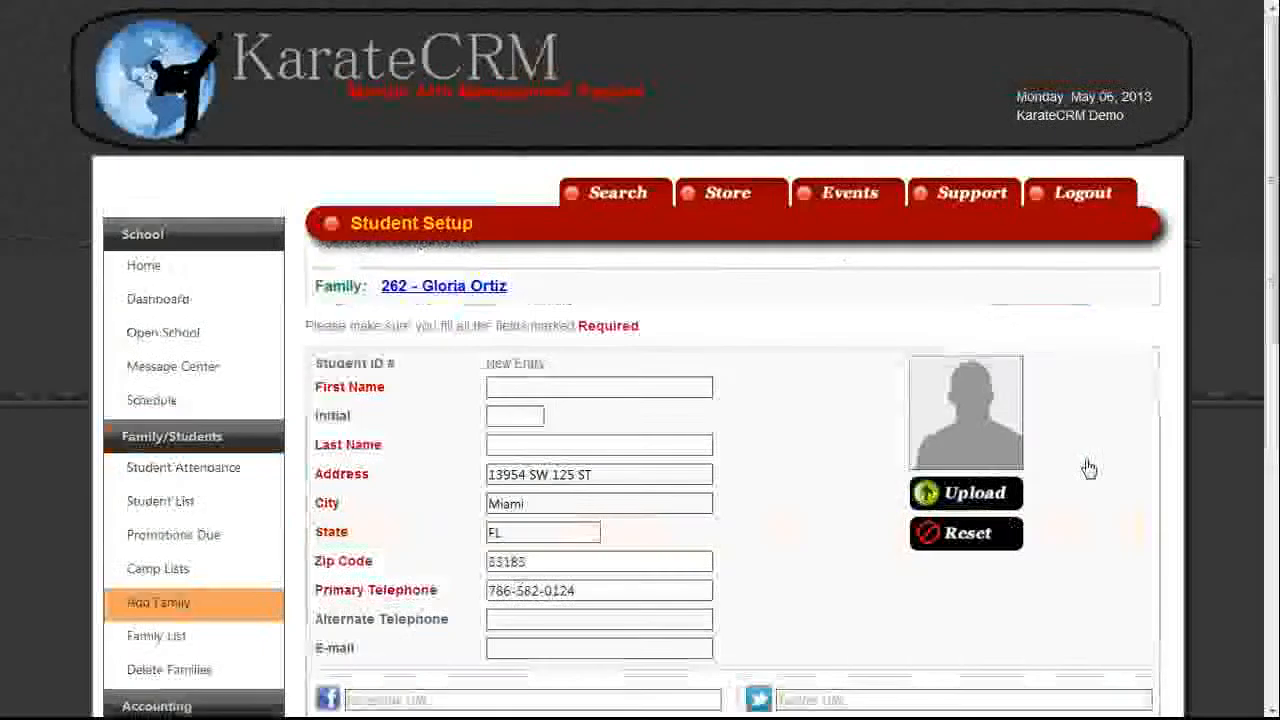
left_click(677, 385)
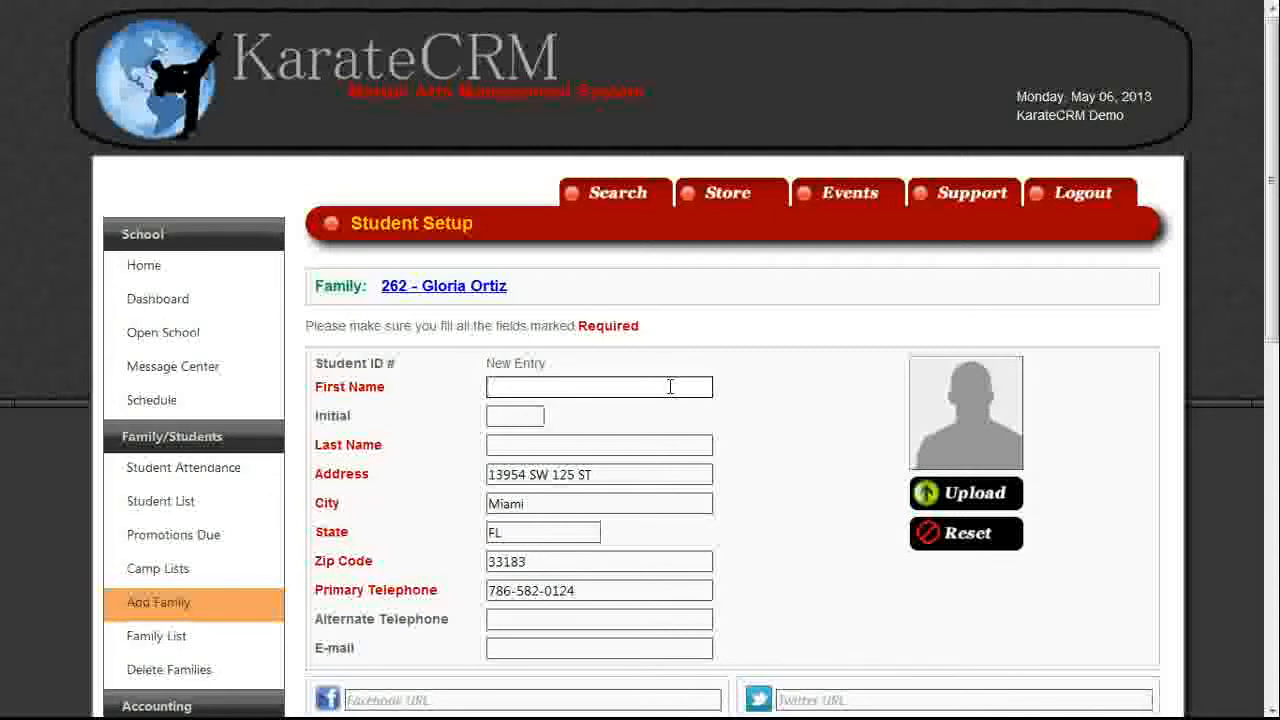
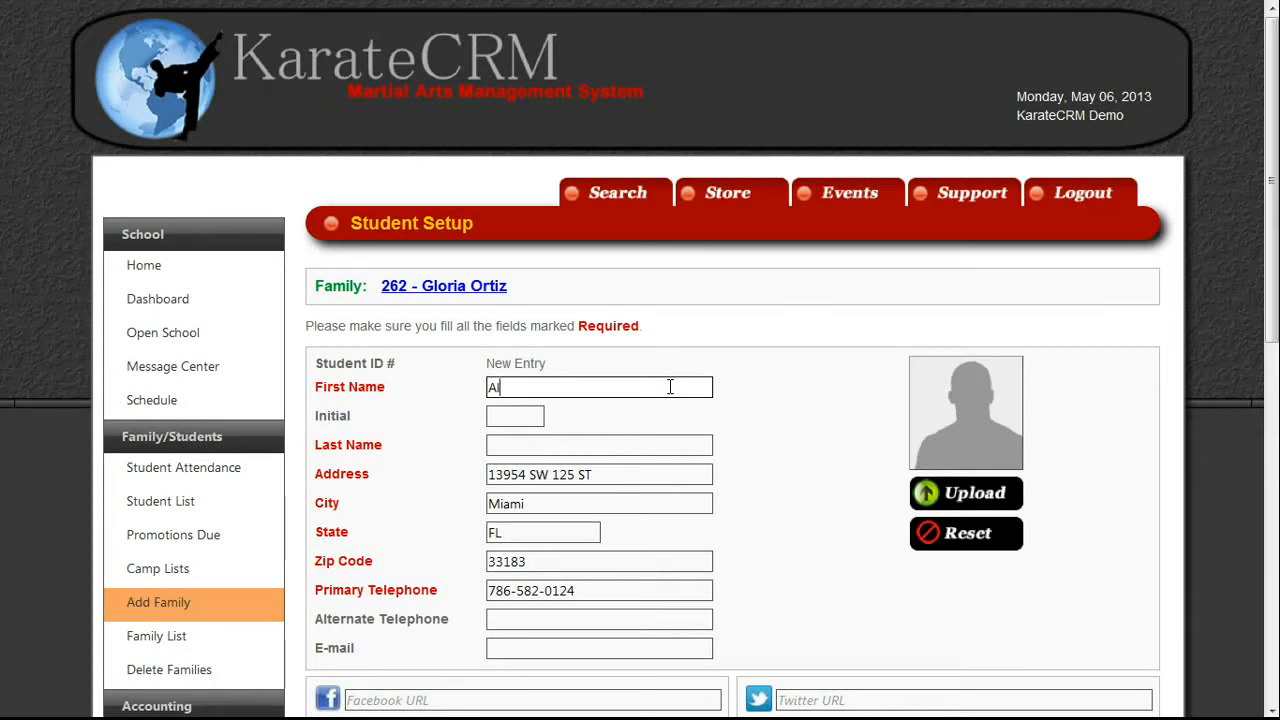
key("Tab")
key("Tab")
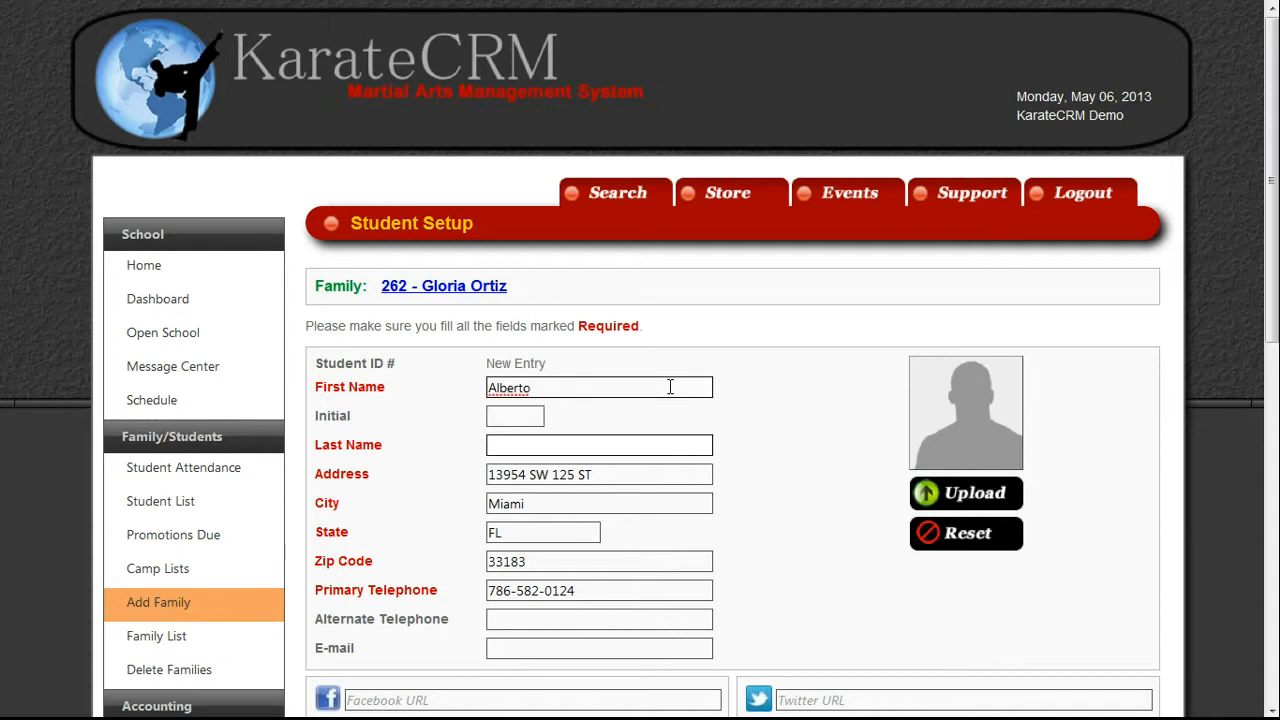
key("Tab")
key("Tab")
key("Tab")
key("Tab")
key("Tab")
key("Tab")
key("Tab")
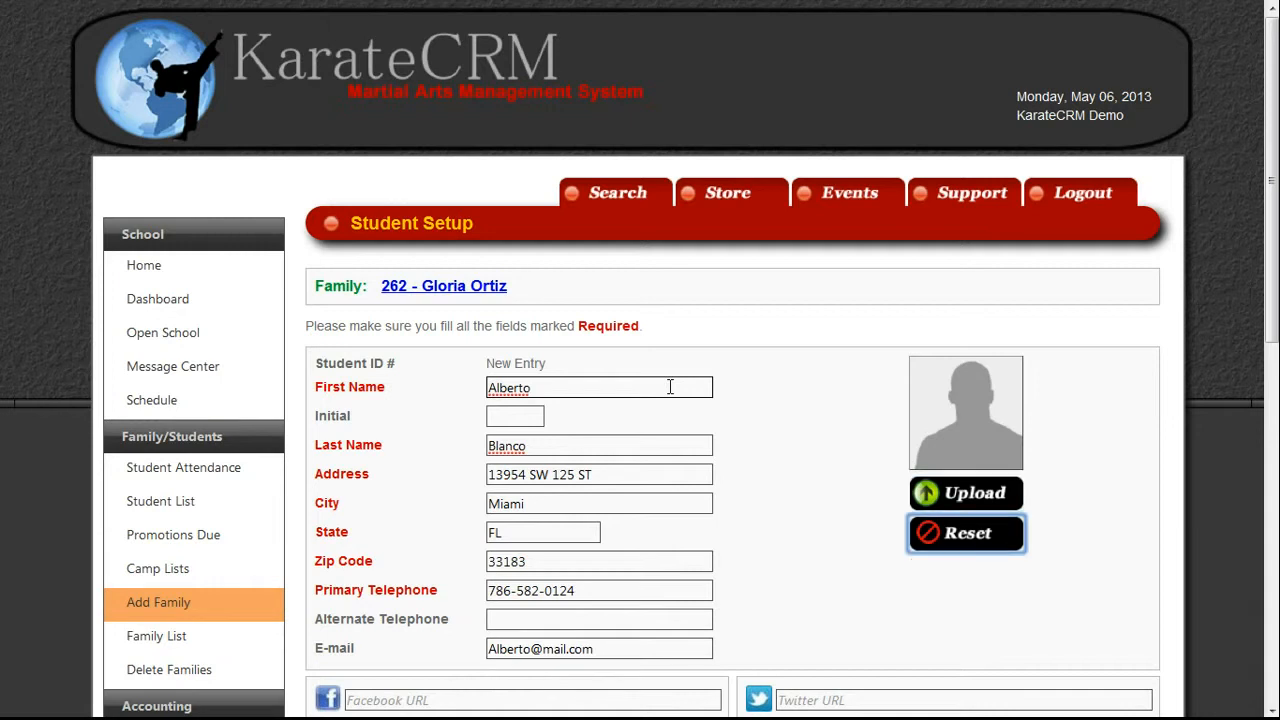
Fill in the student's Facebook address.
left_click(566, 699)
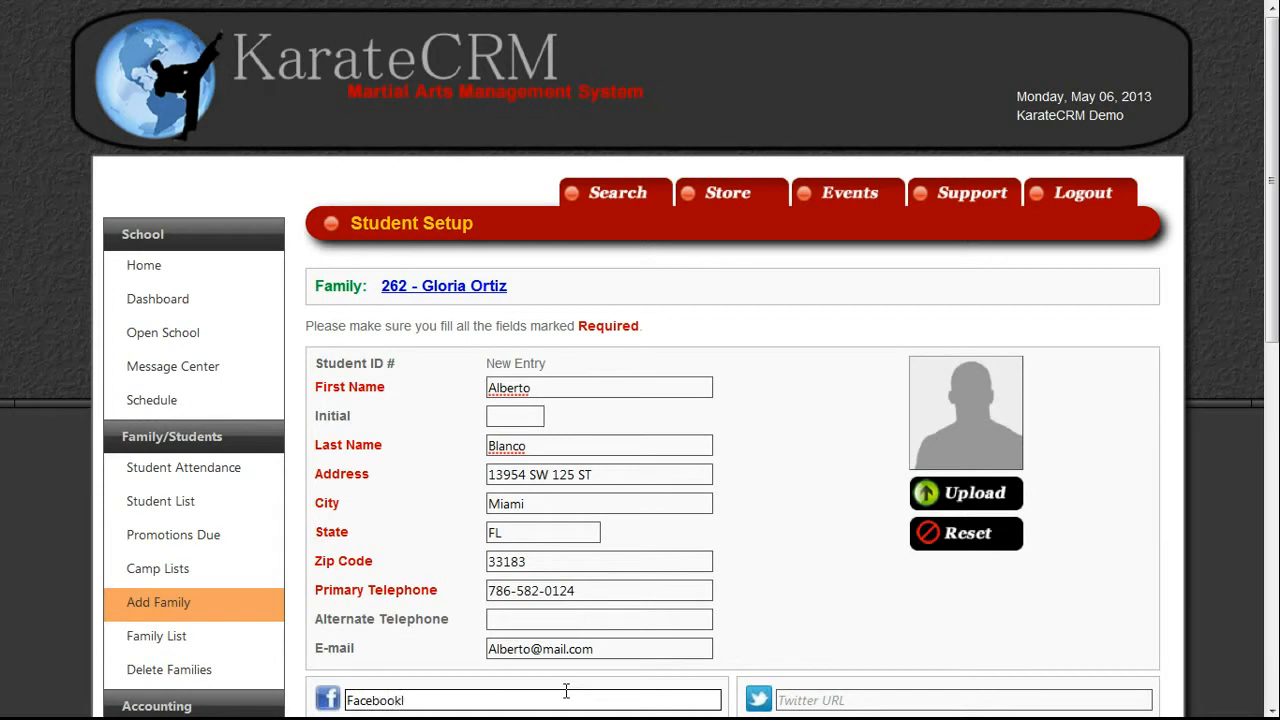
type("Facebook.com/Alber")
key("Left")
key("Left")
key("Left")
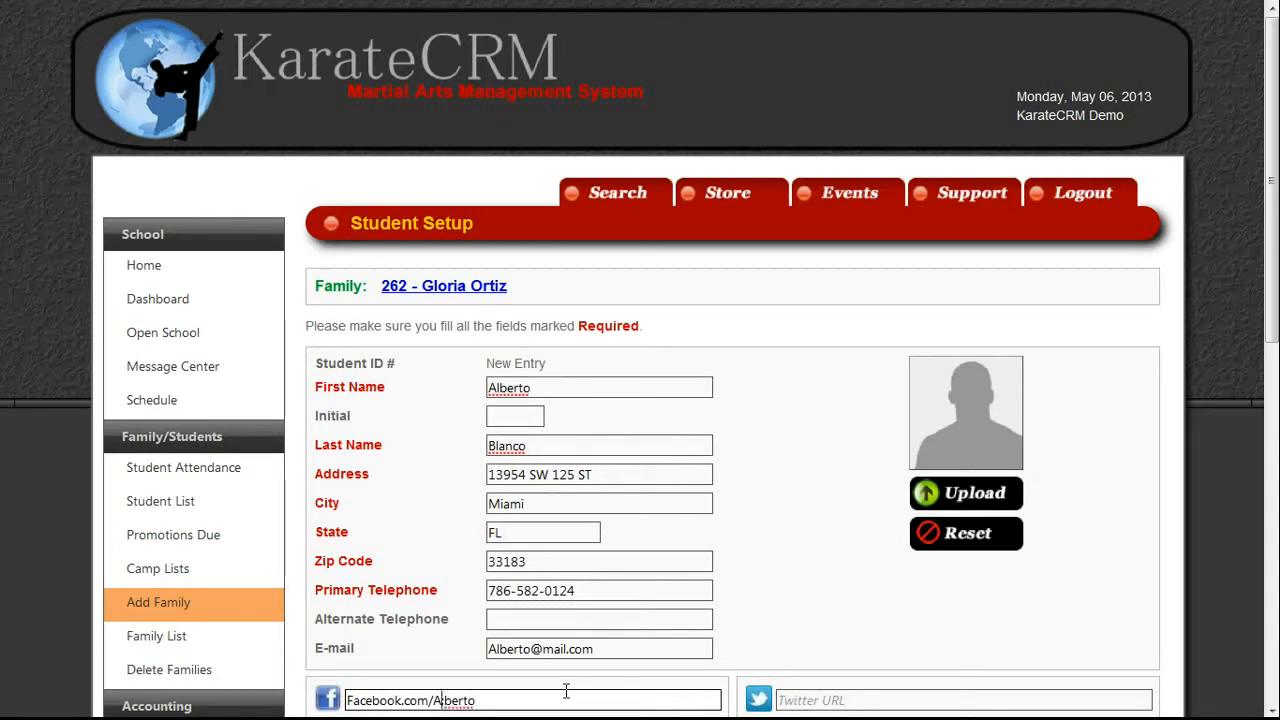
key("Tab")
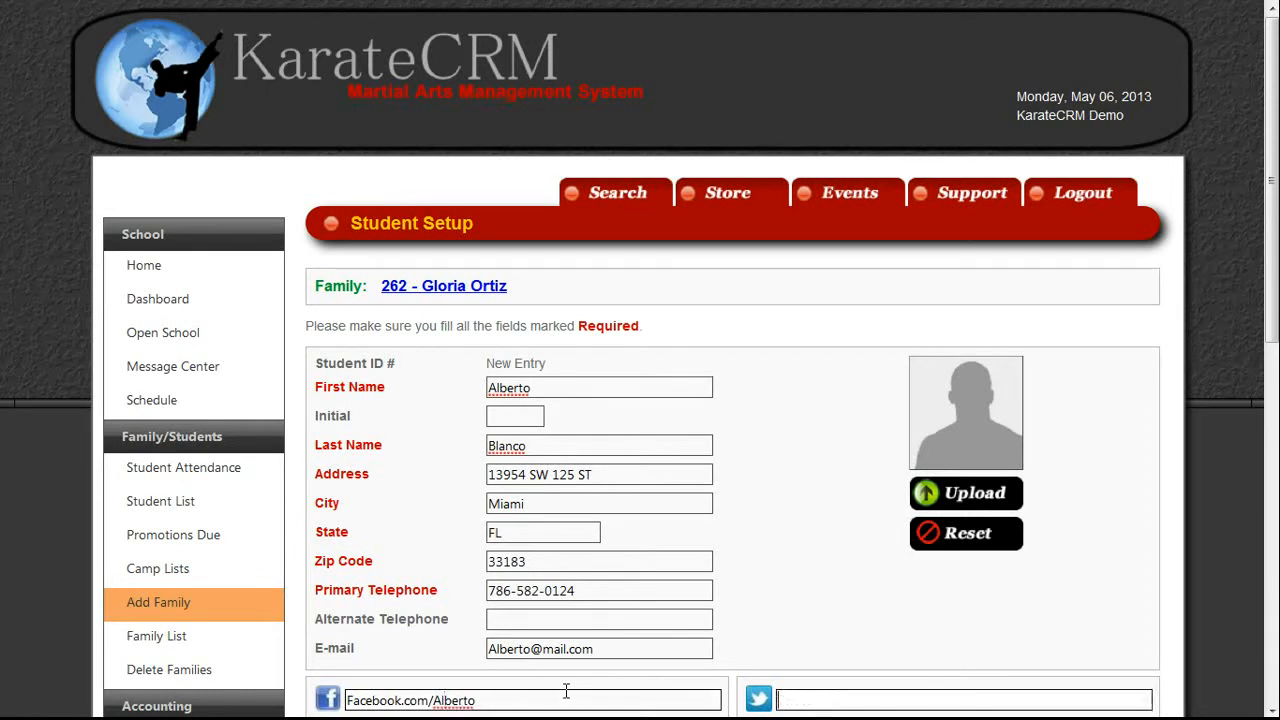
scroll(1202, 511, "down", 3)
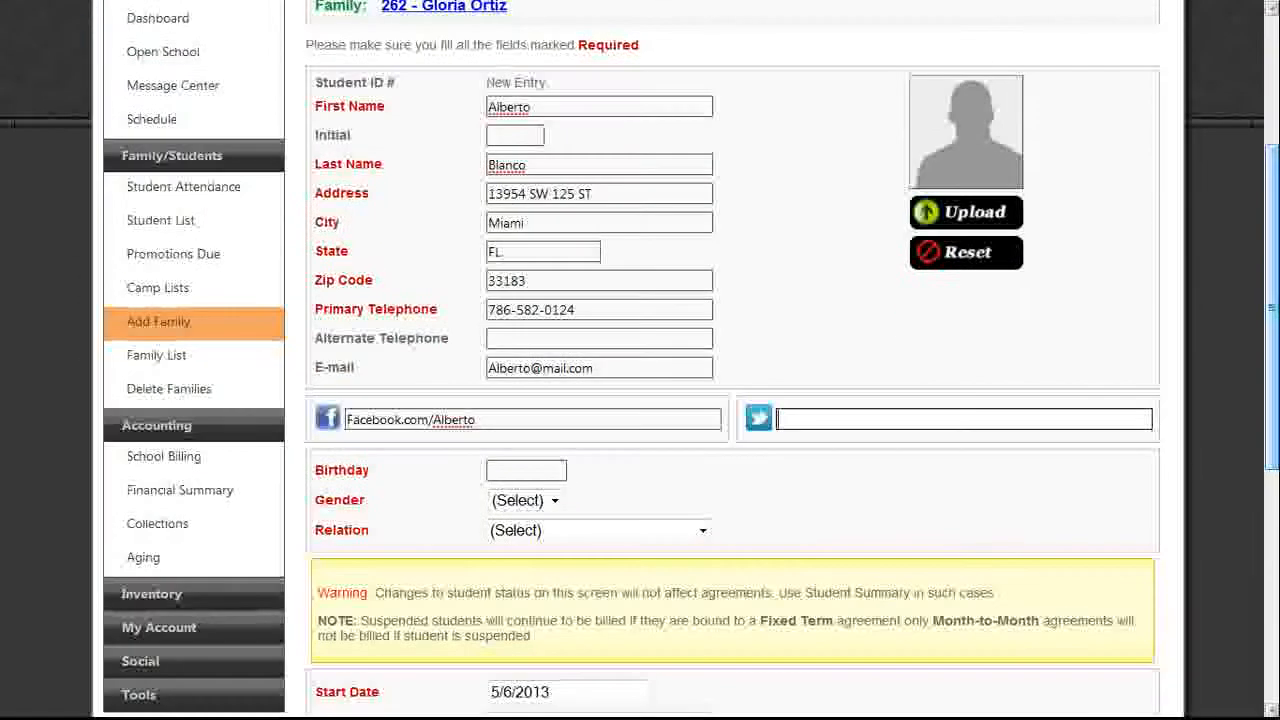
left_click(522, 472)
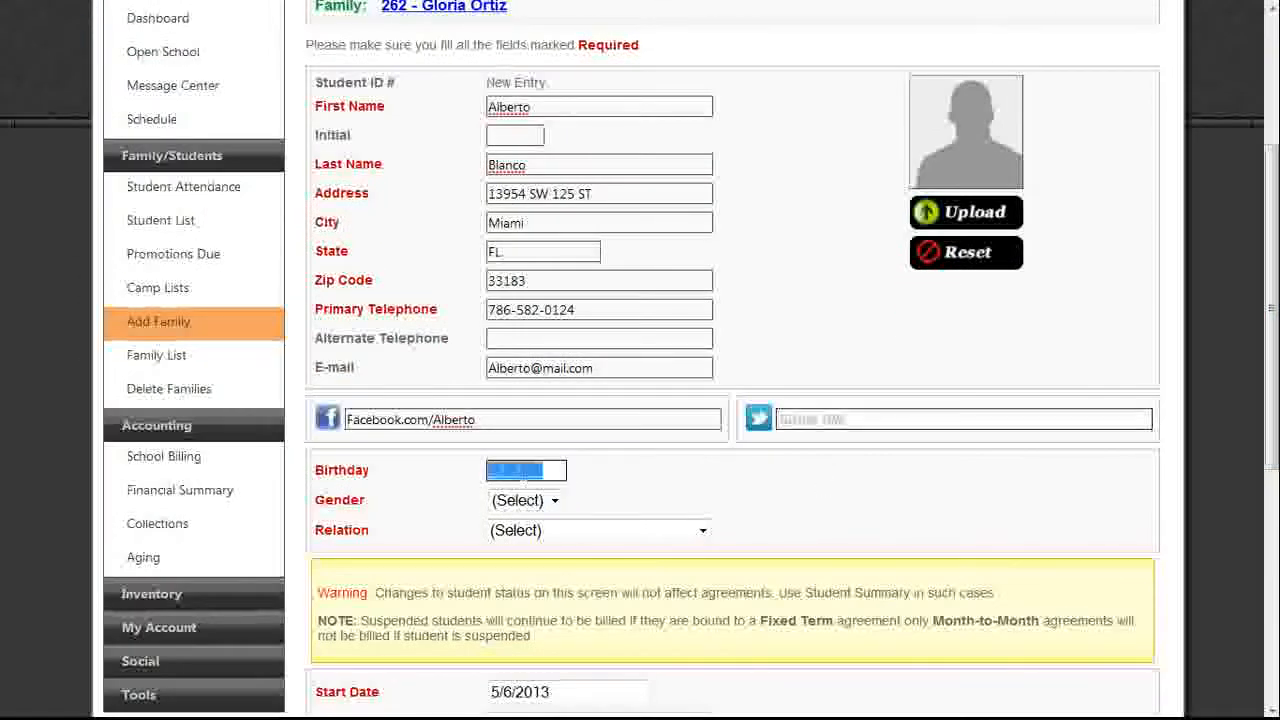
type("10/09/20_")
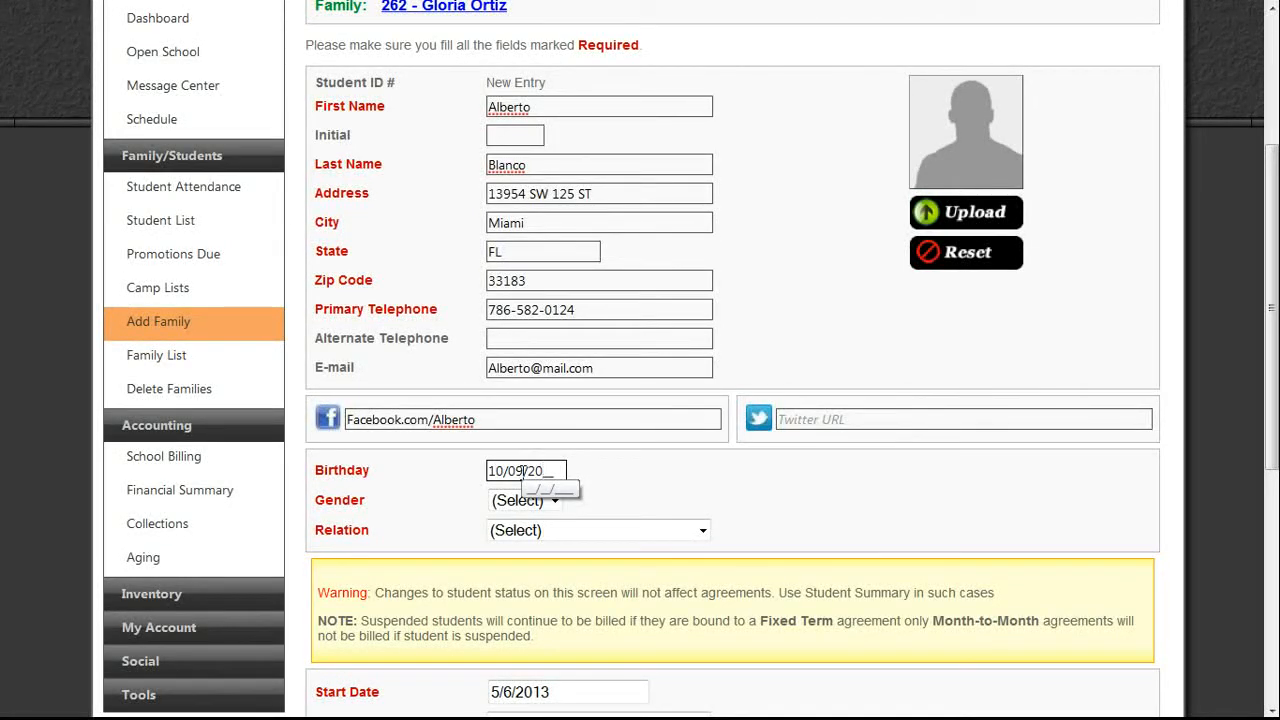
type("198")
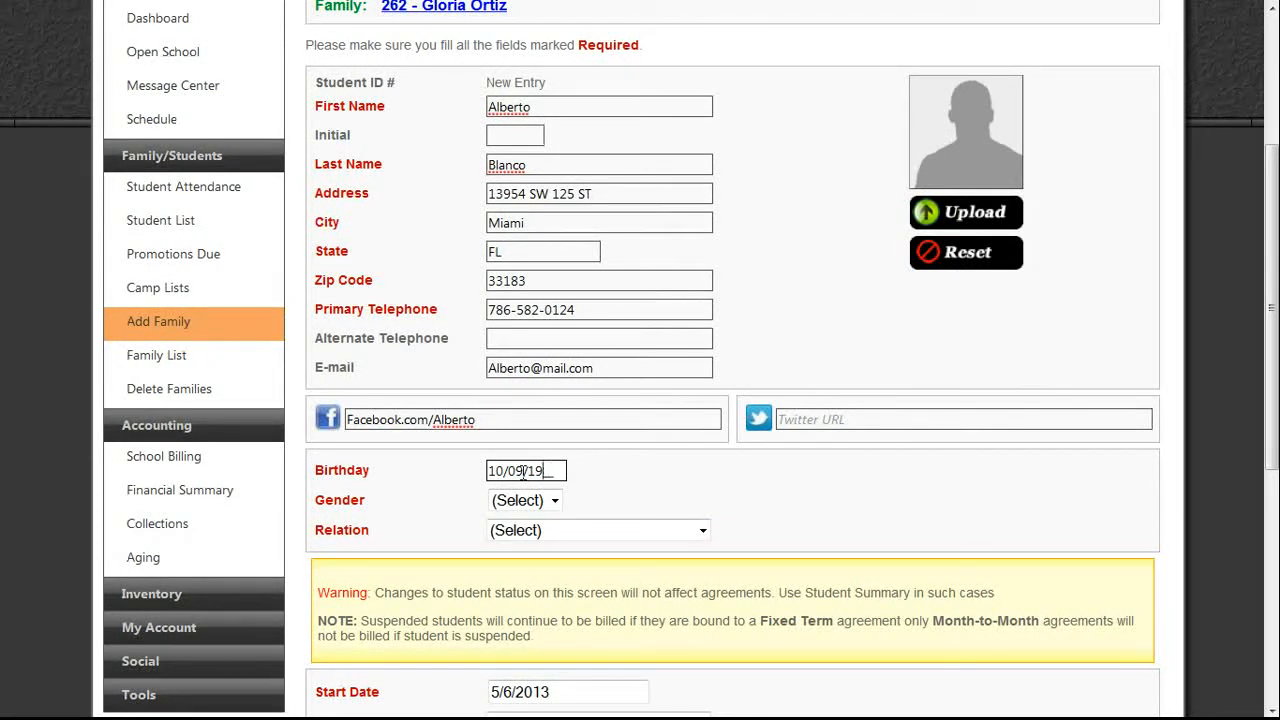
type("8")
key("Tab")
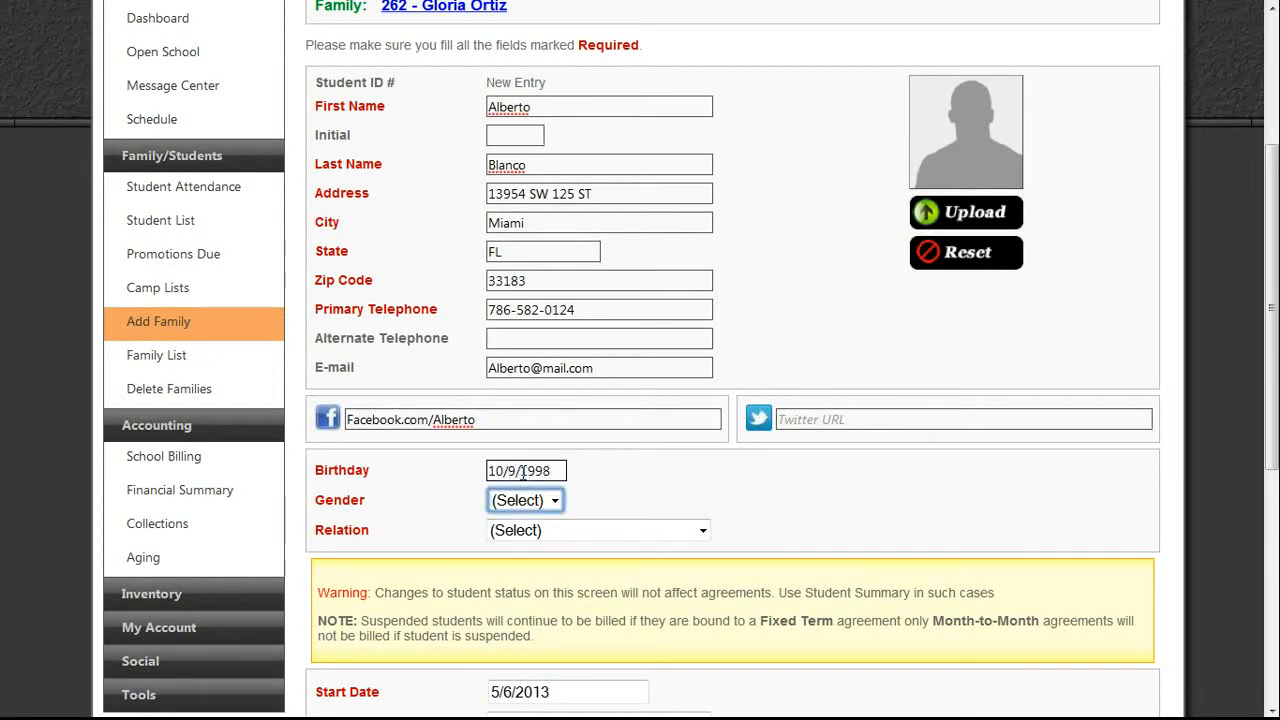
left_click(554, 500)
left_click(503, 566)
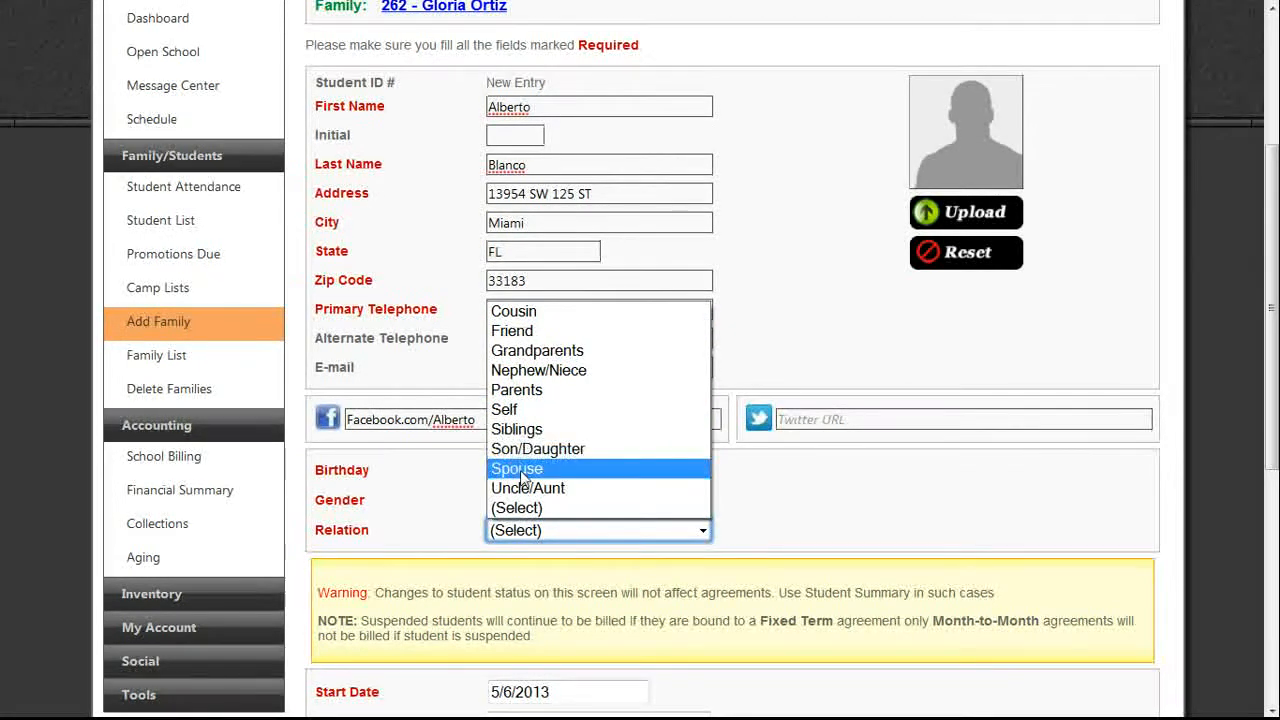
left_click(520, 450)
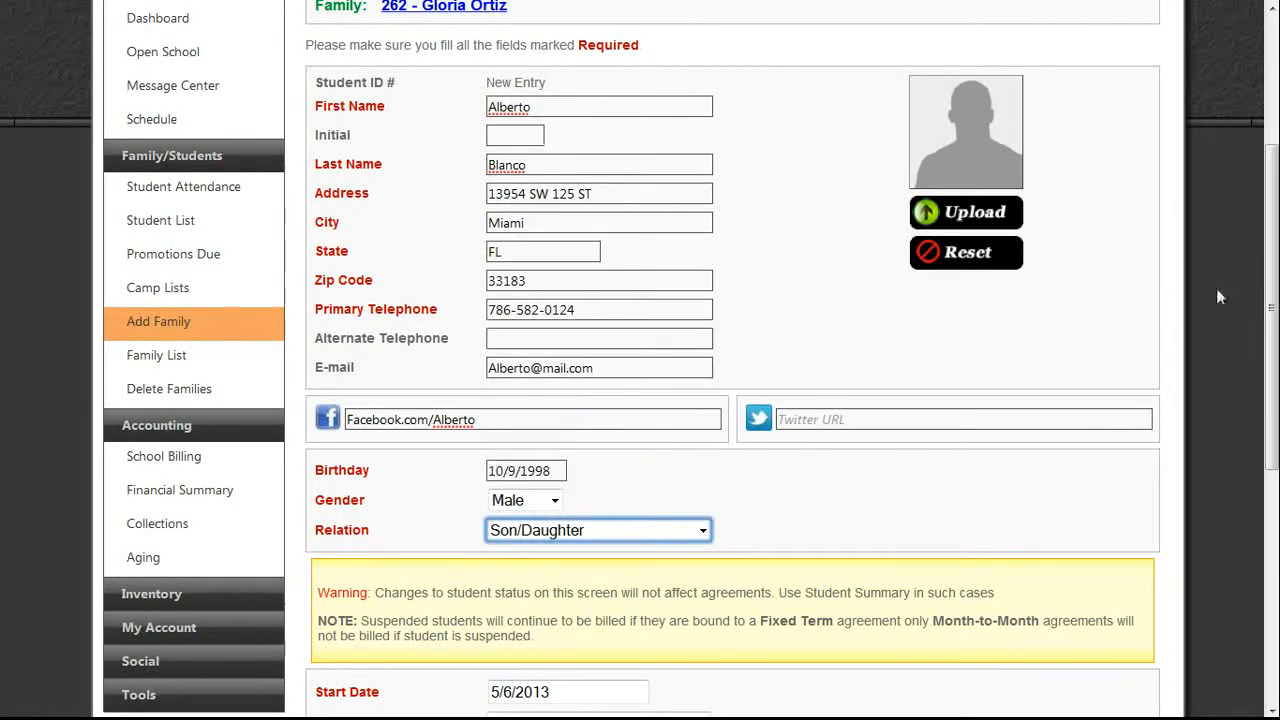
Set the student's uniform size and belt size to 3.
scroll(520, 457, "down", 2)
scroll(730, 400, "down", 2)
left_click(993, 543)
type("3")
key("Tab")
type("3")
key("Tab")
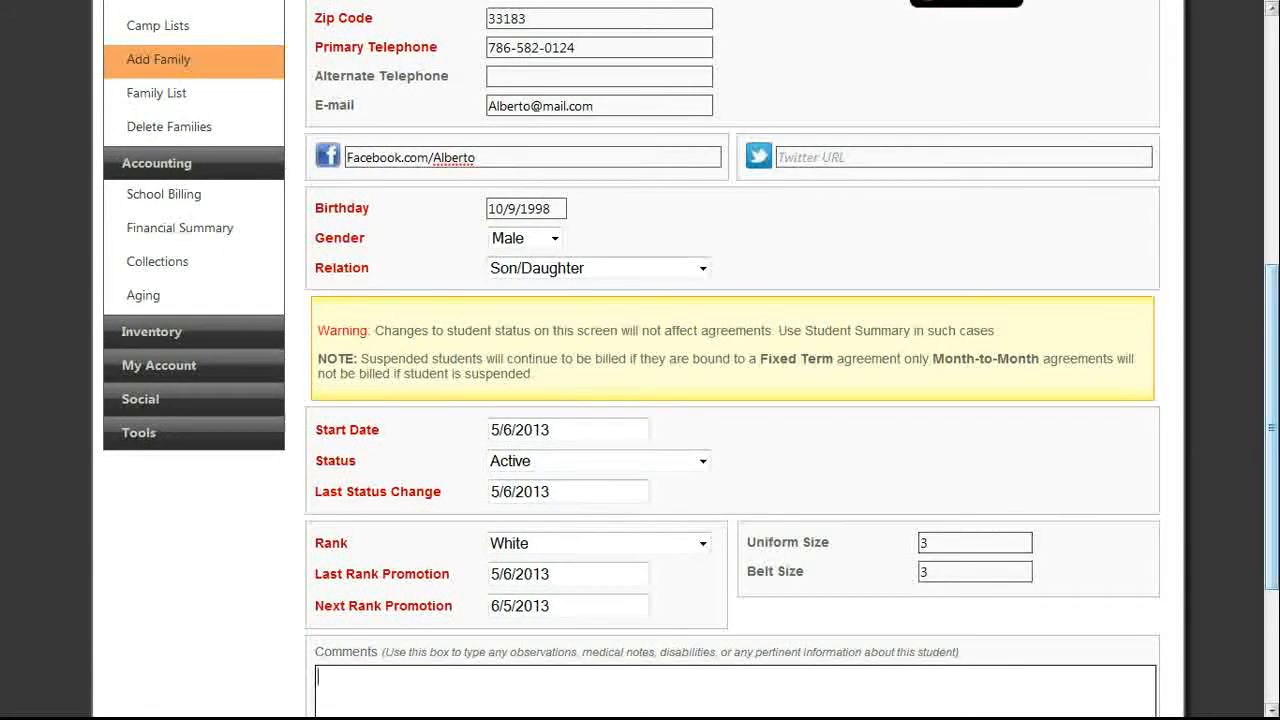
scroll(730, 400, "down", 3)
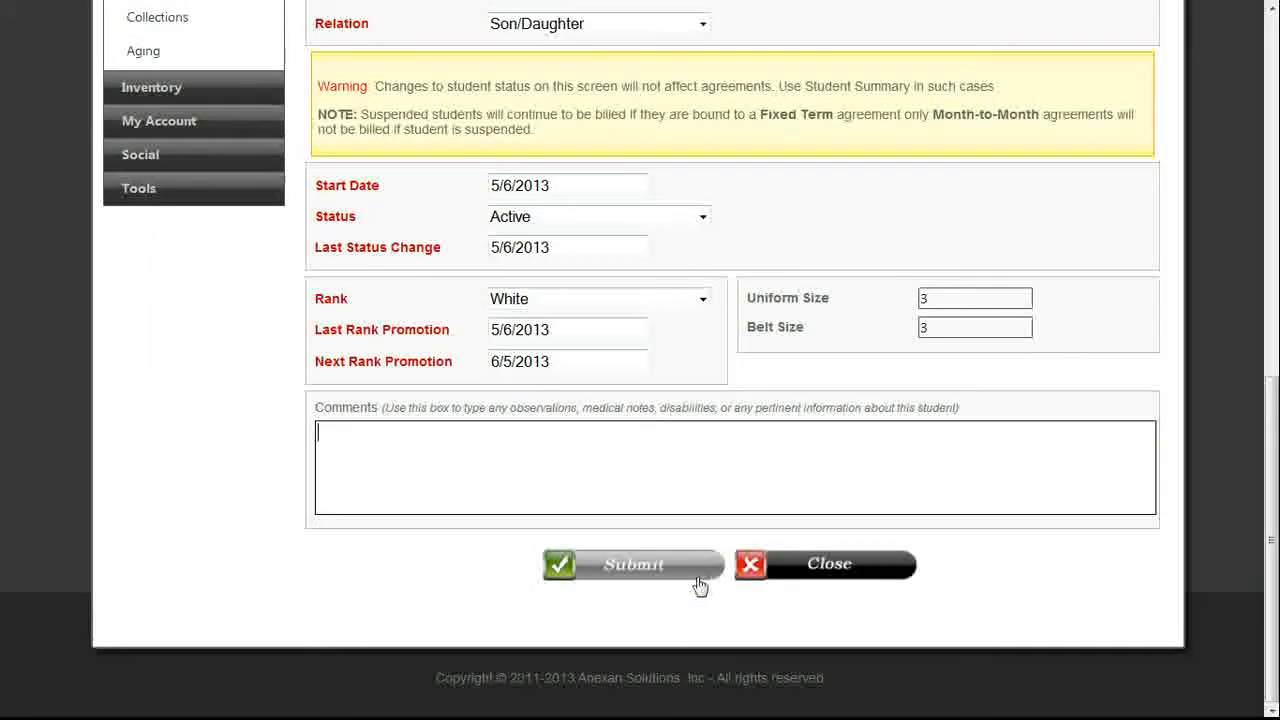
Save the new student, start its agreement, and add the MMA class ($95.00/$50.00).
left_click(648, 565)
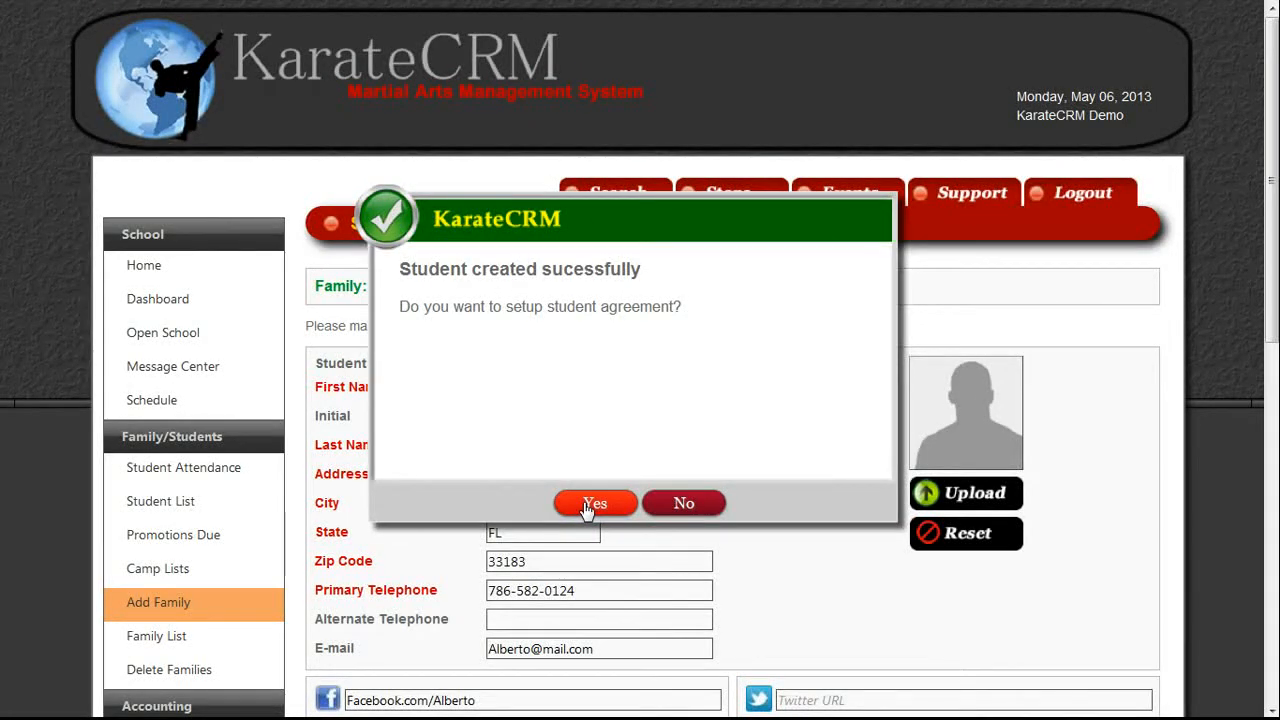
left_click(590, 506)
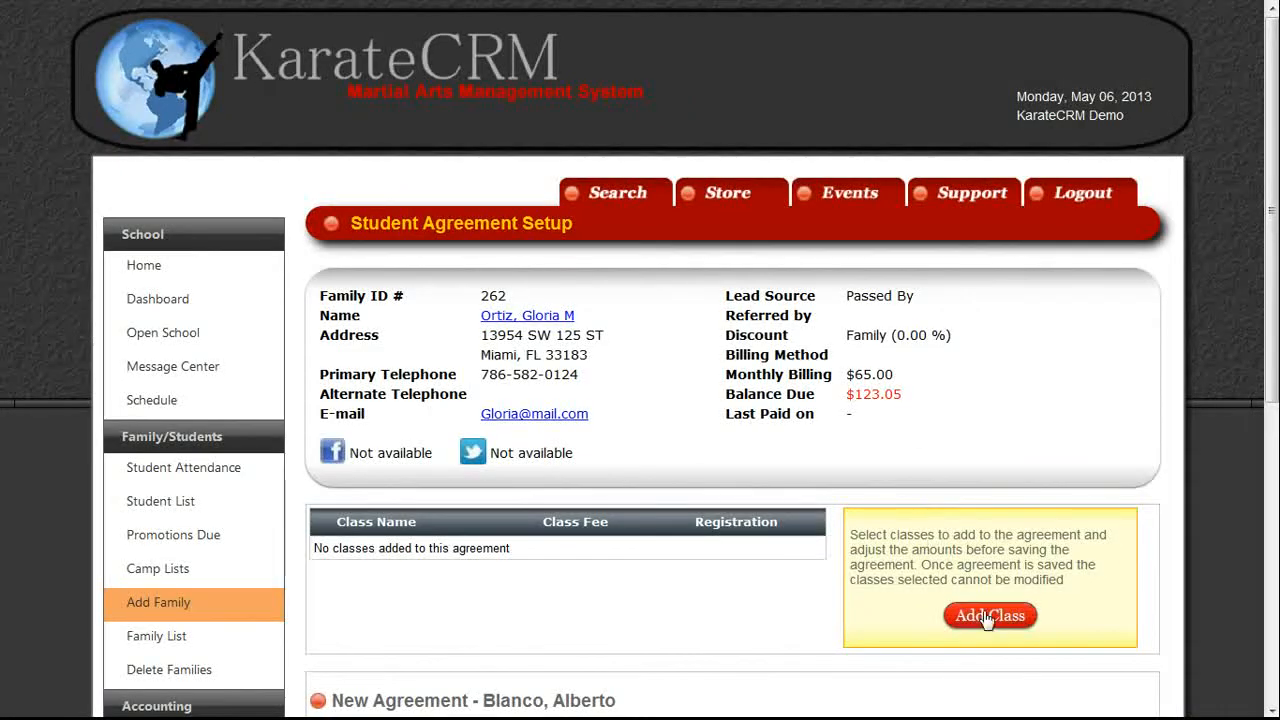
left_click(985, 614)
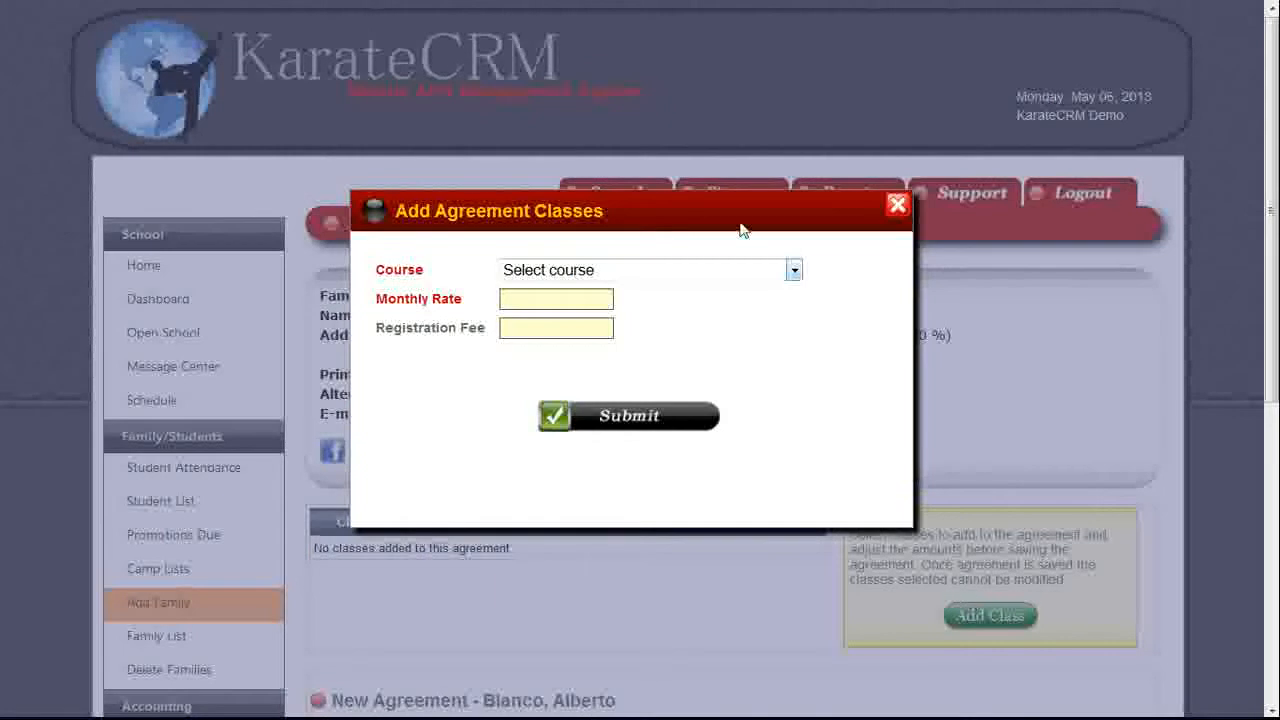
left_click(737, 277)
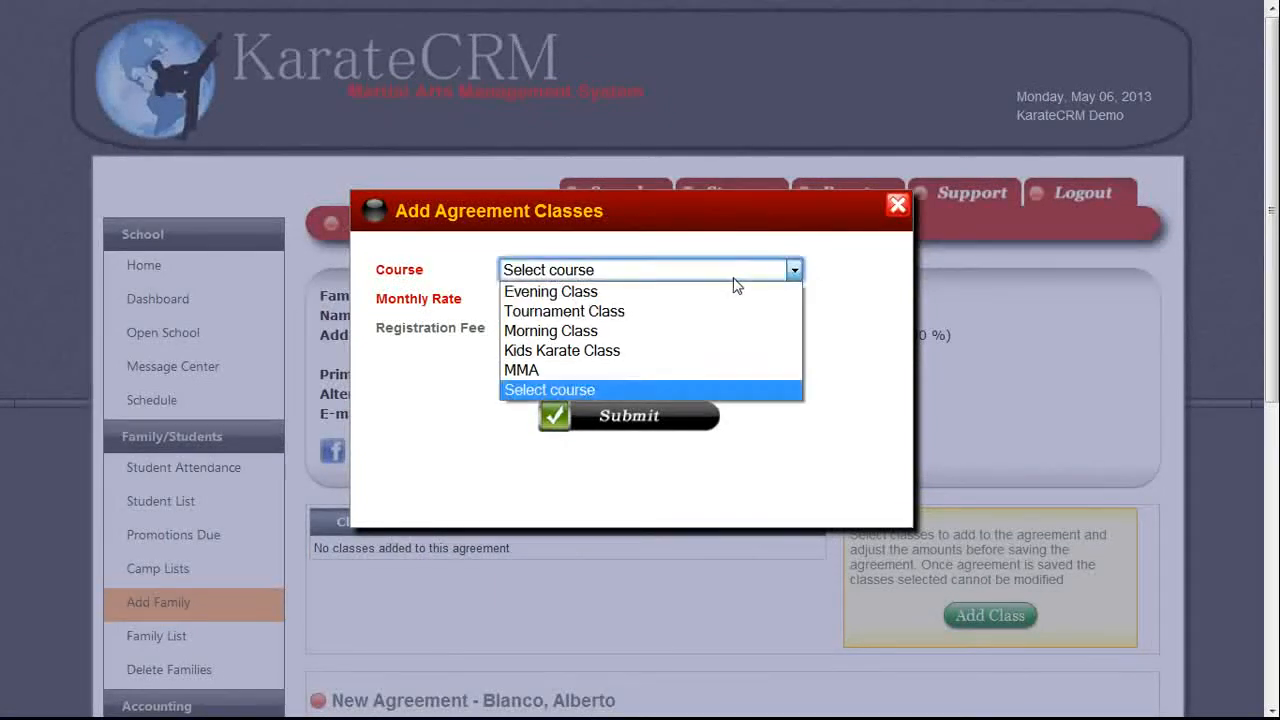
left_click(622, 370)
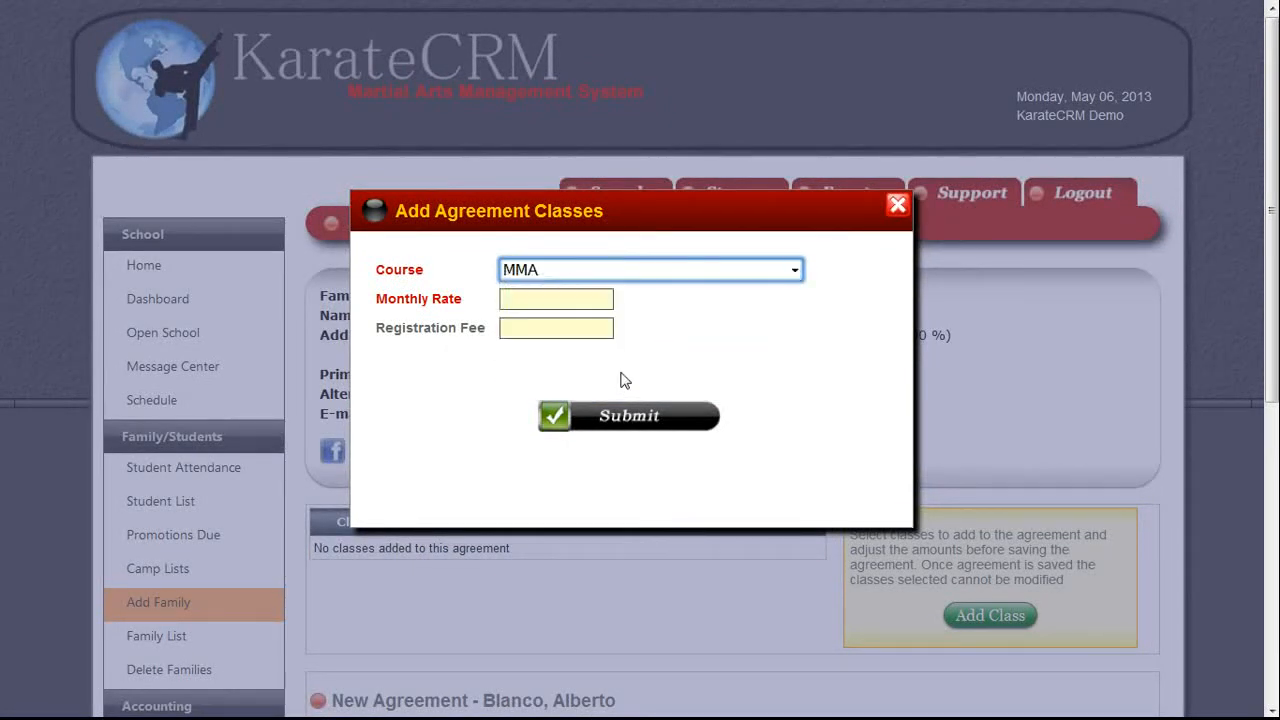
left_click(592, 428)
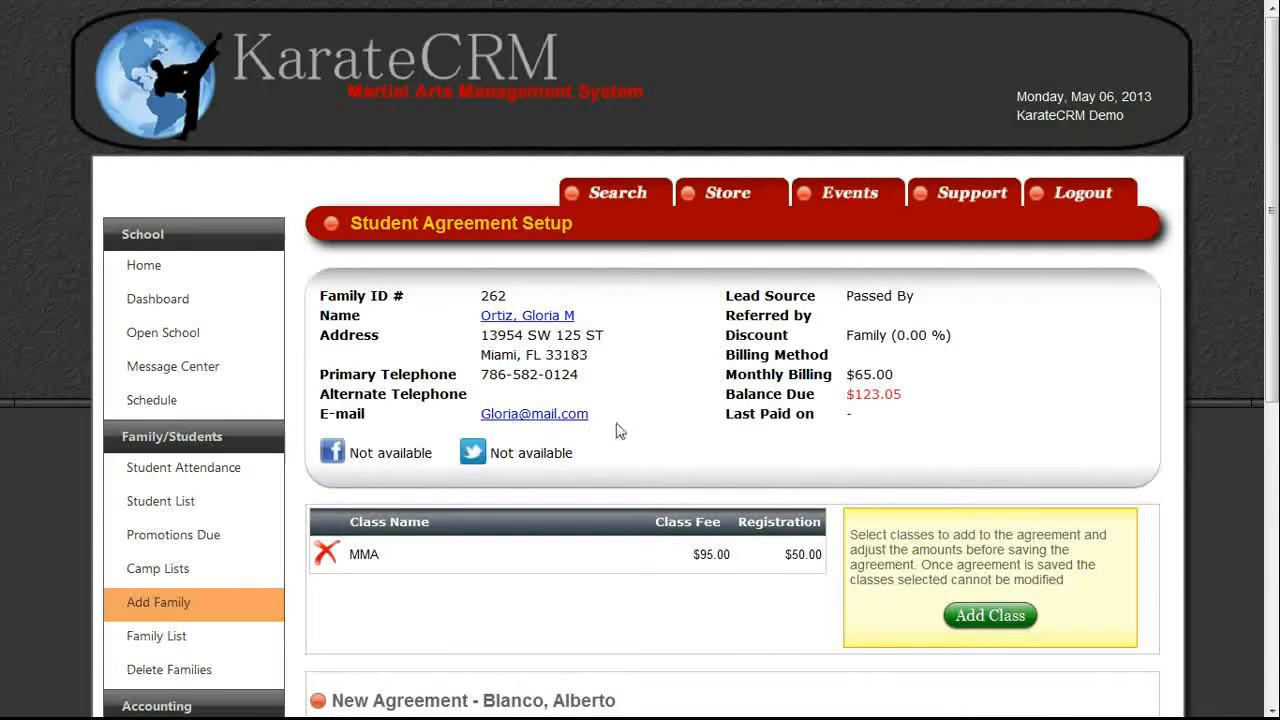
Add Morning Class at $15.00 monthly with no registration fee.
left_click(990, 616)
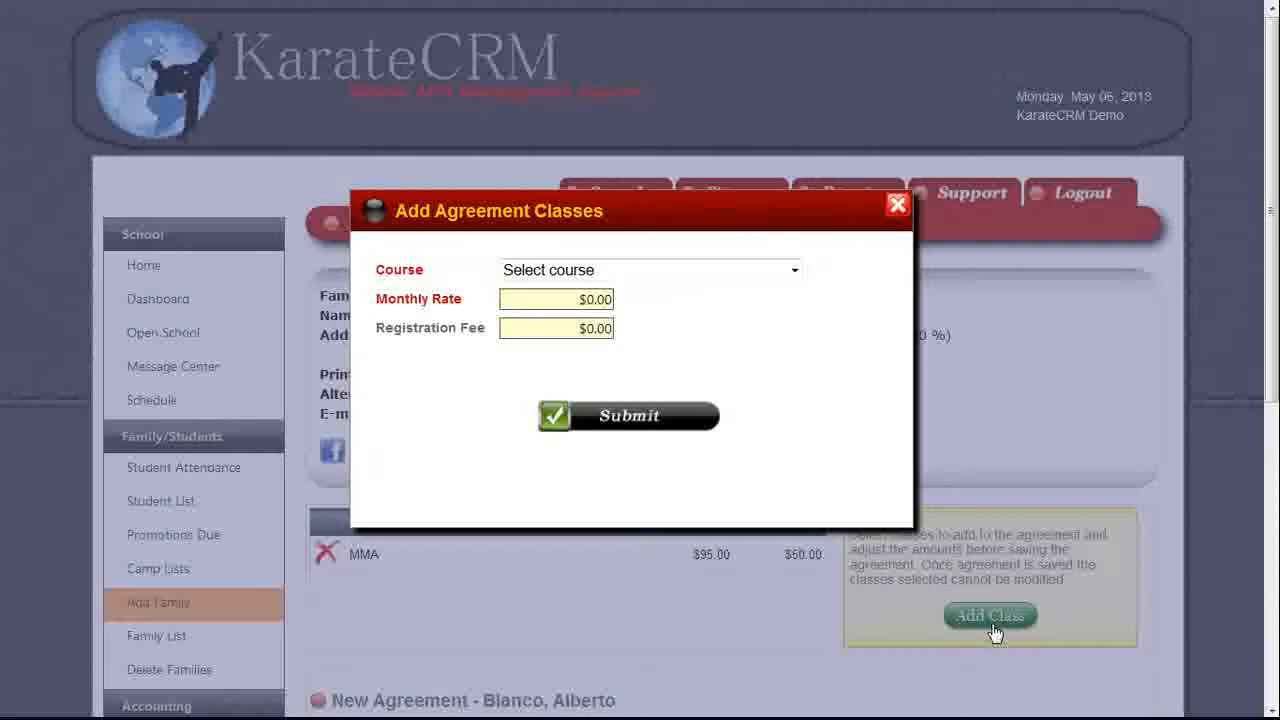
left_click(771, 272)
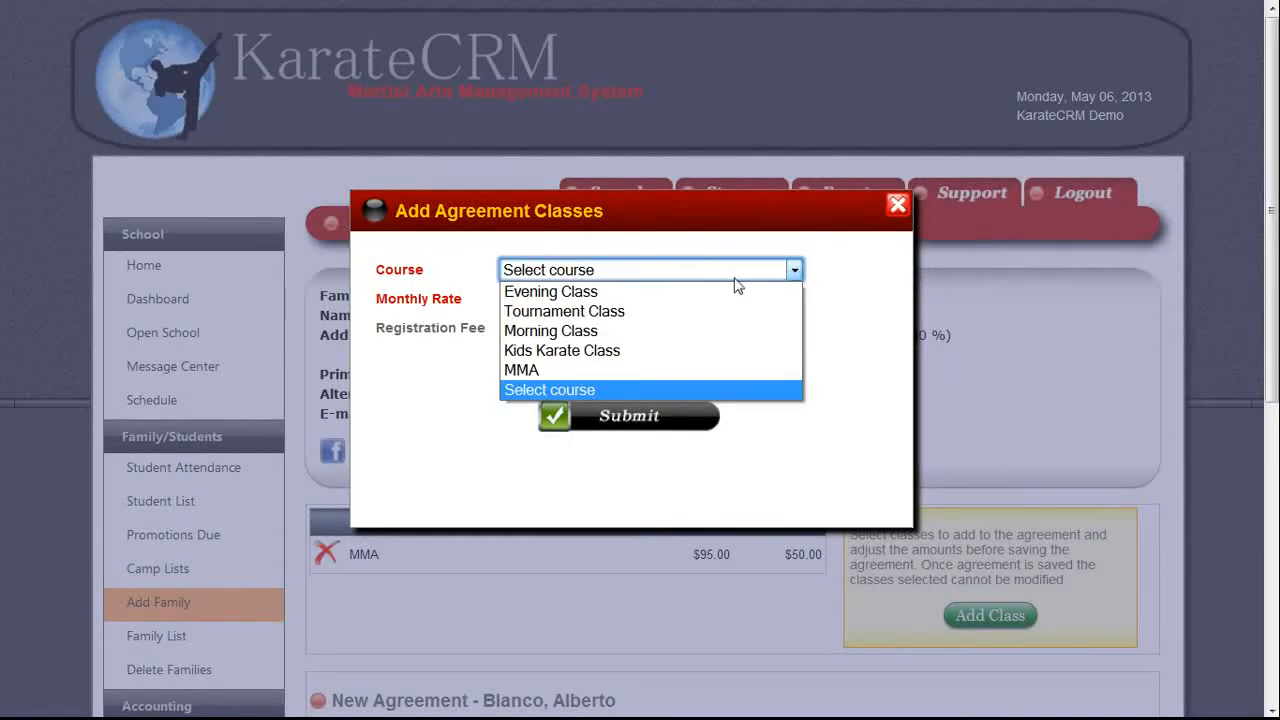
left_click(692, 331)
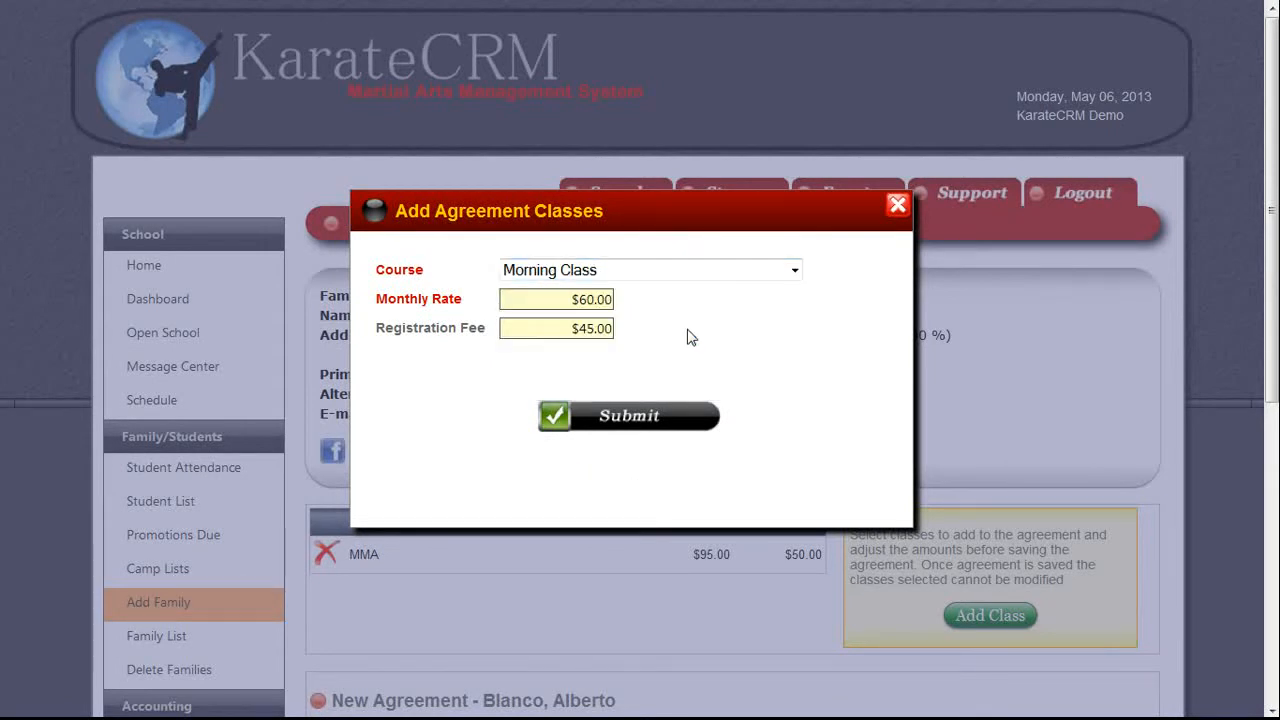
left_click(605, 306)
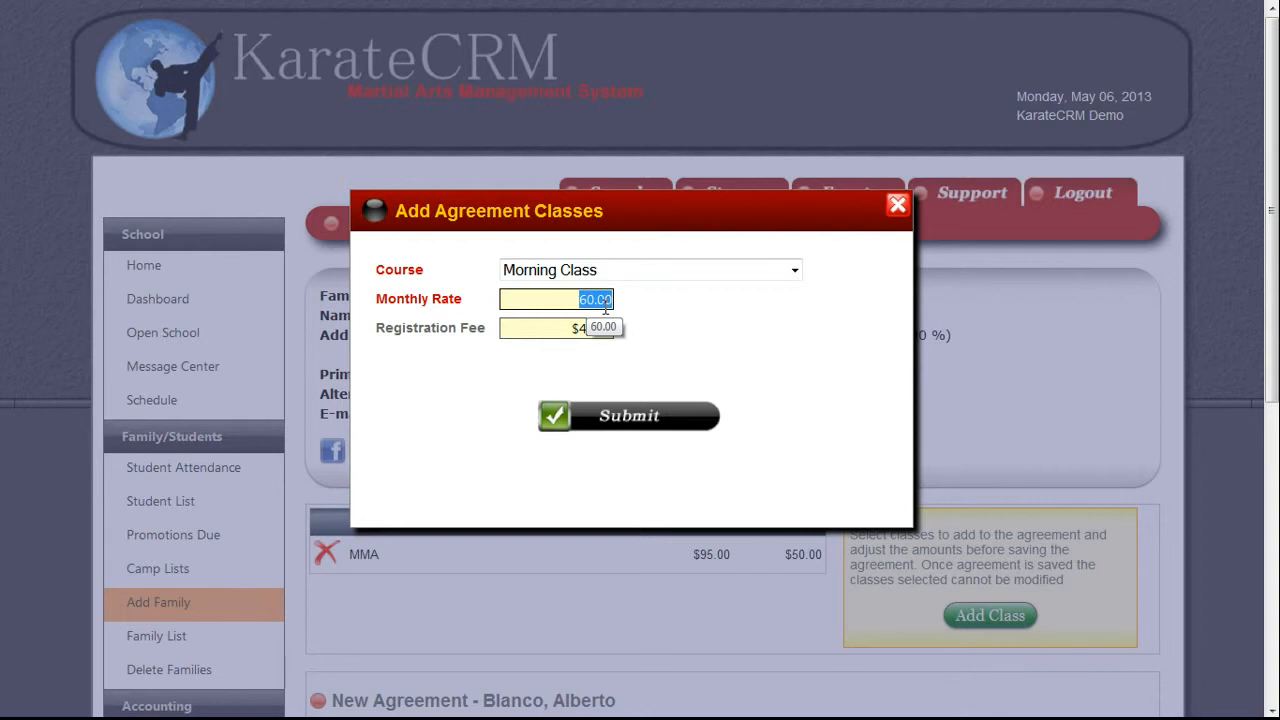
type("0")
key("Tab")
key("Tab")
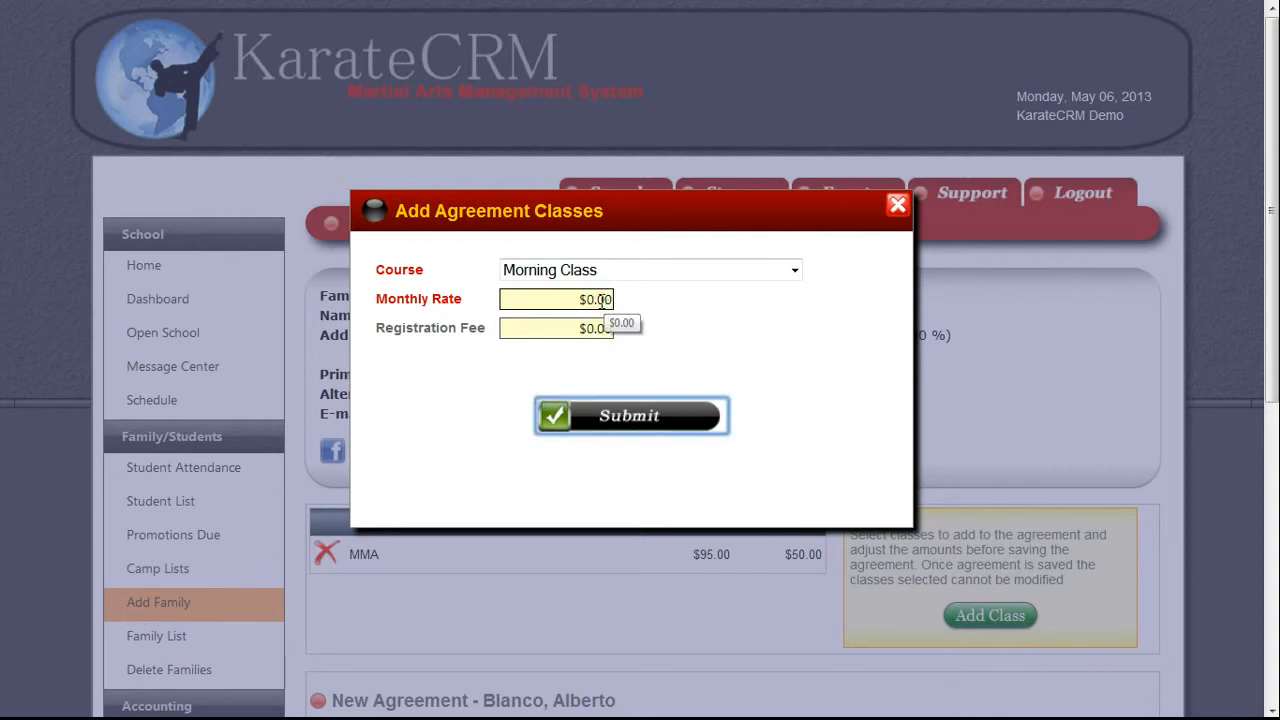
left_click(600, 302)
type("5")
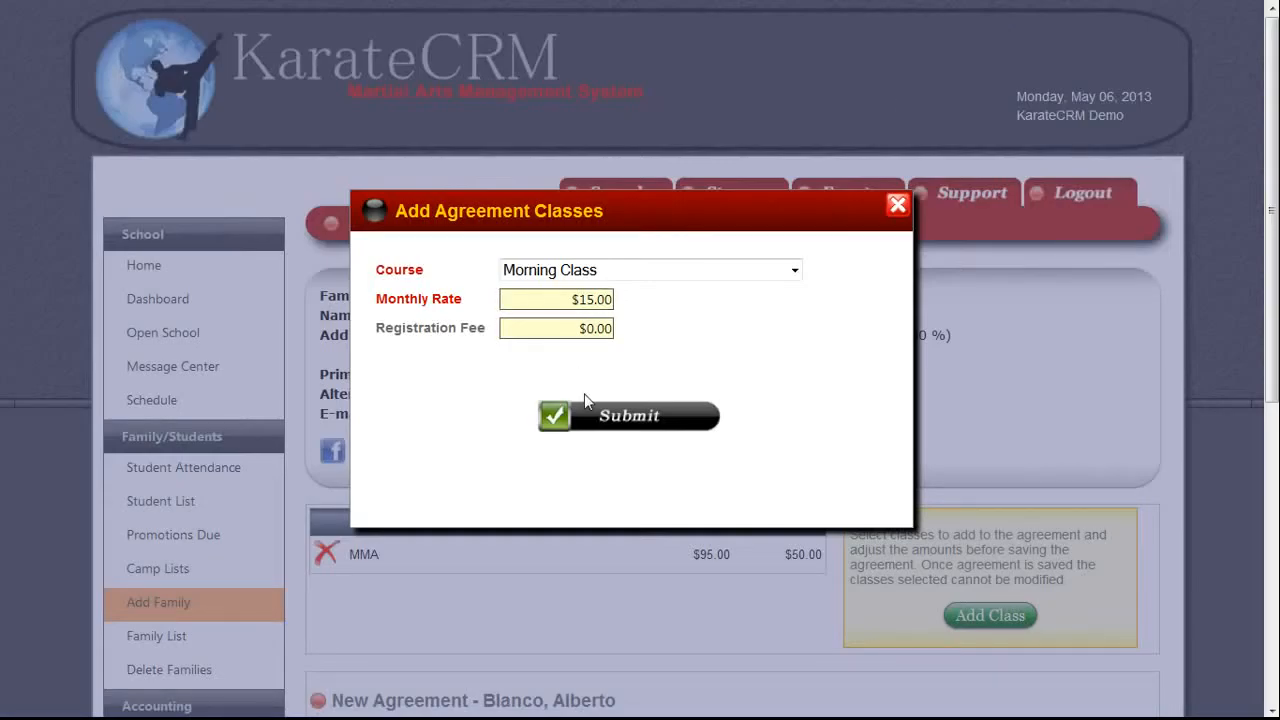
left_click(587, 415)
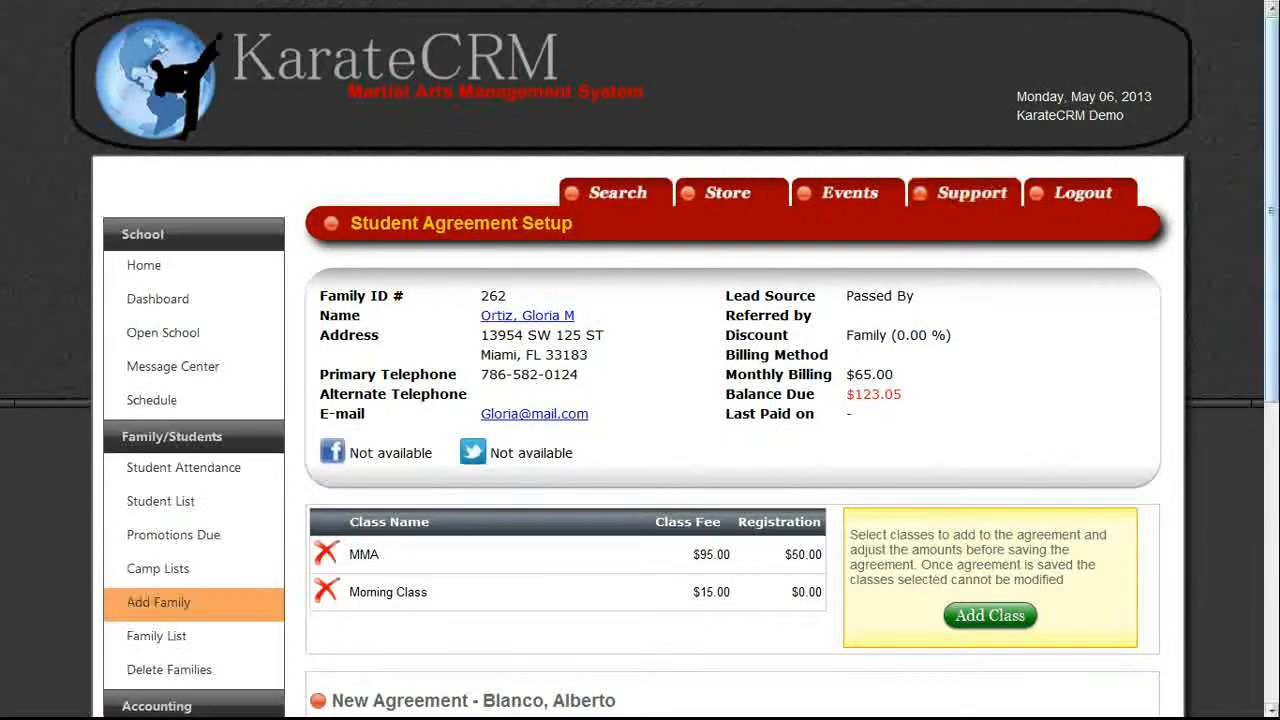
Change the agreement term to 6 months and the current month fee to $55.00.
scroll(587, 415, "down", 3)
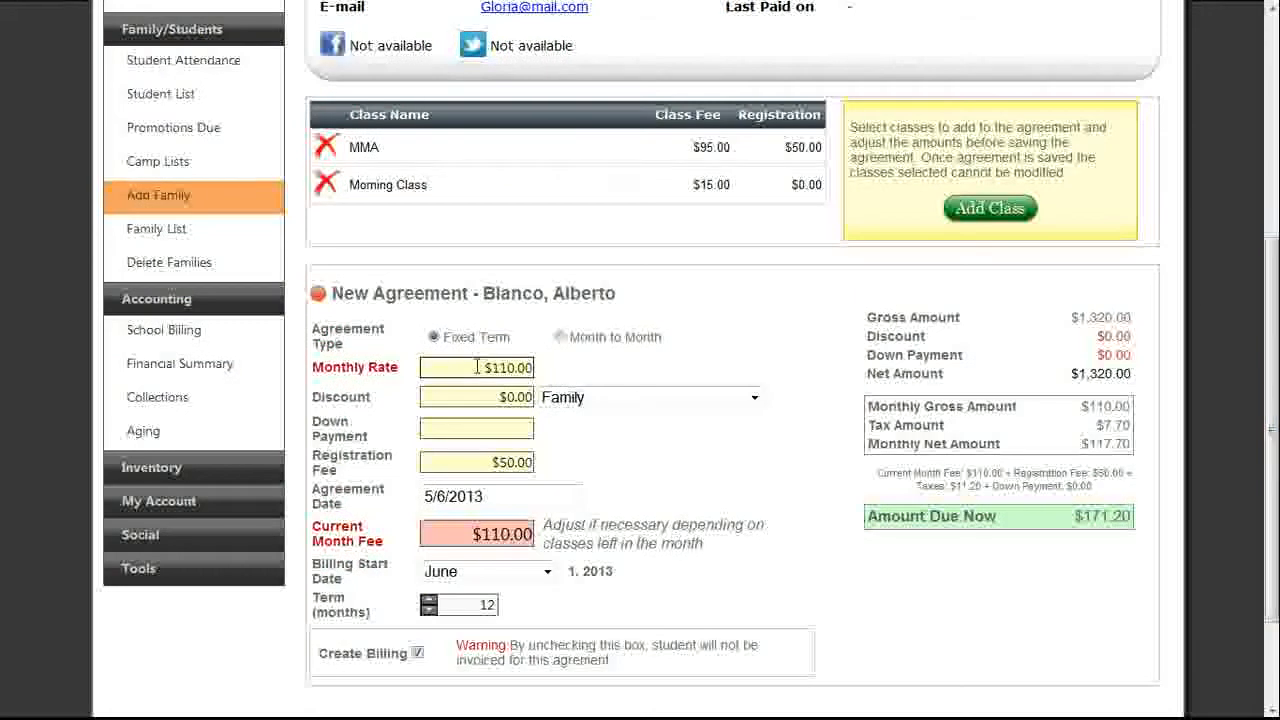
double_click(487, 606)
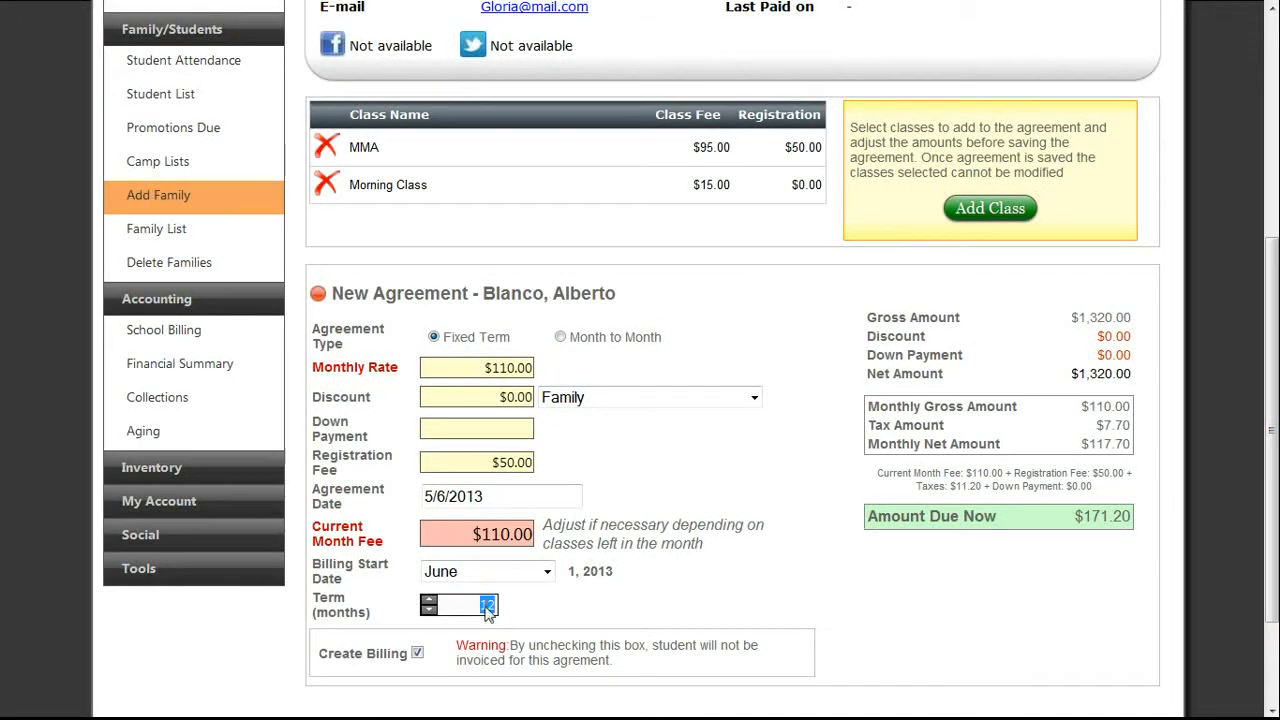
type("6")
left_click(559, 449)
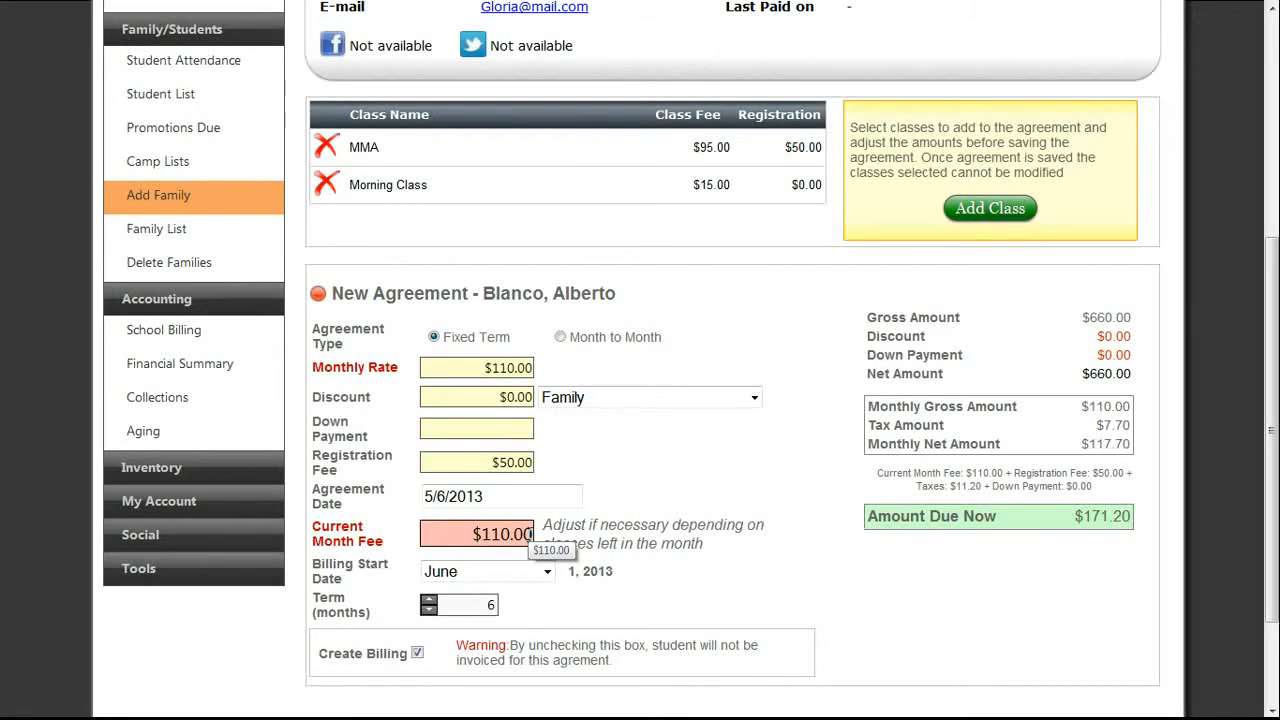
left_click(505, 534)
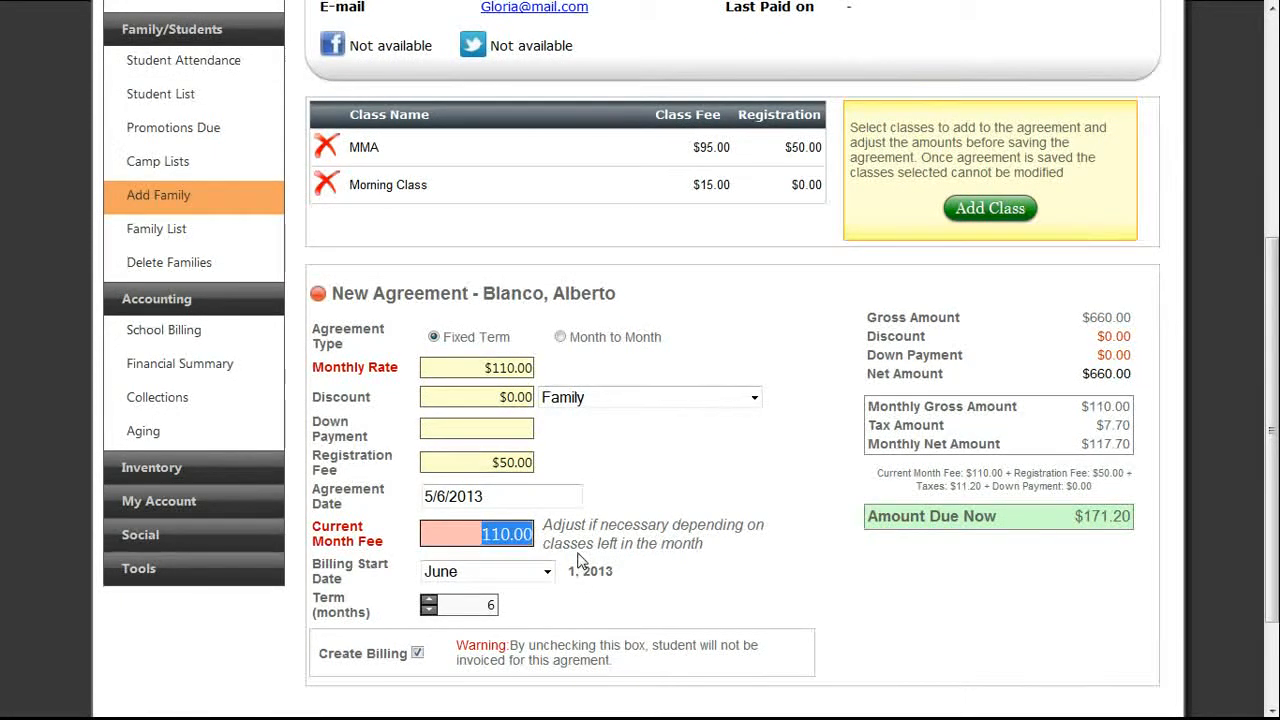
type("55")
key("Tab")
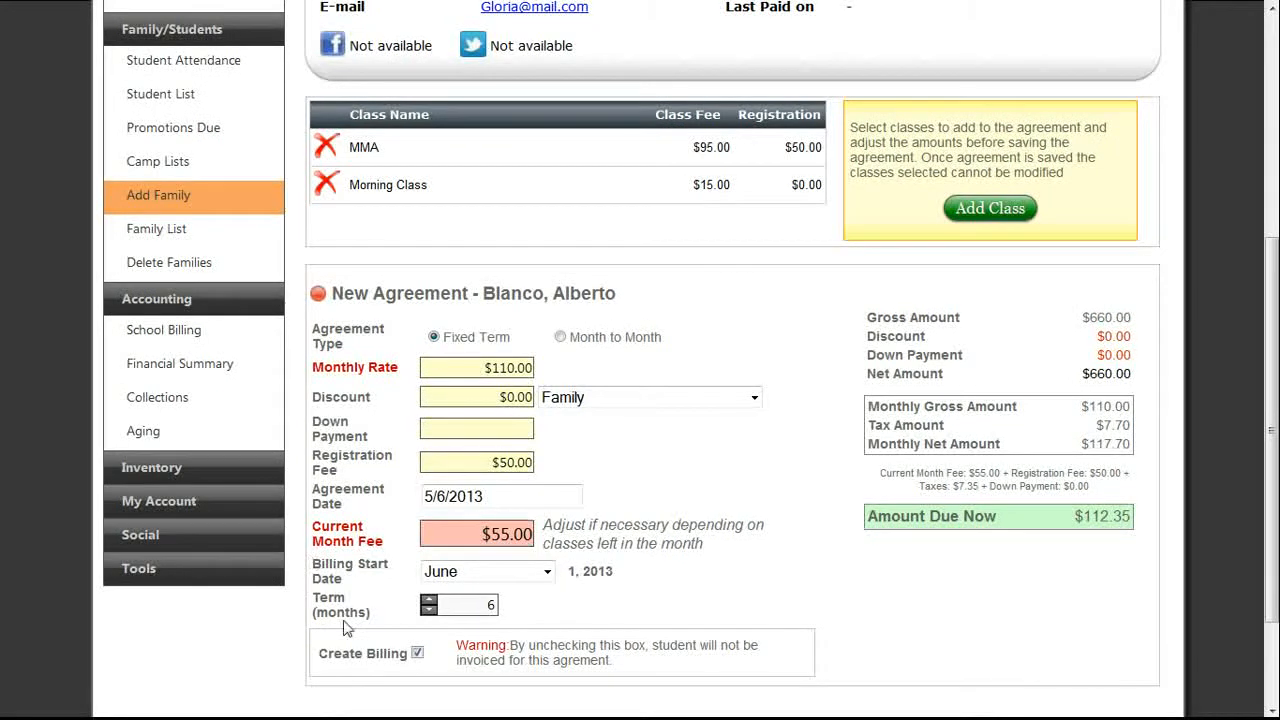
Set the billing start month to July and save the agreement.
left_click(487, 582)
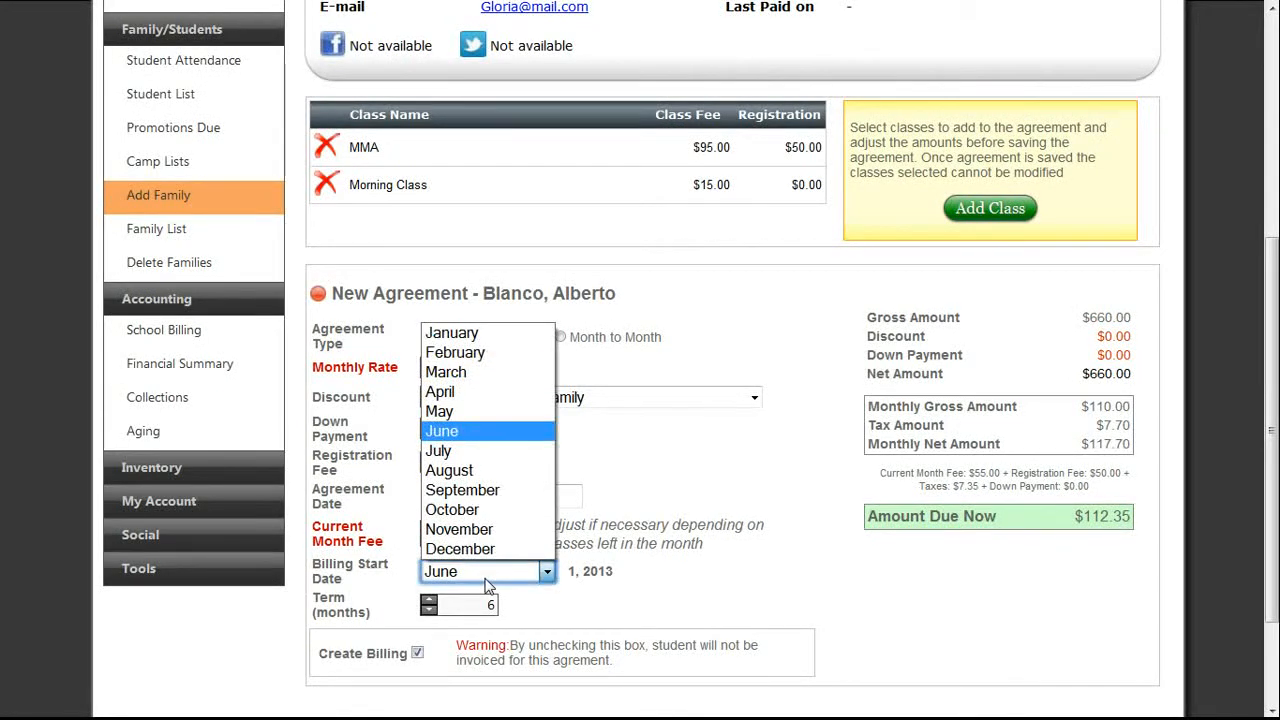
left_click(455, 431)
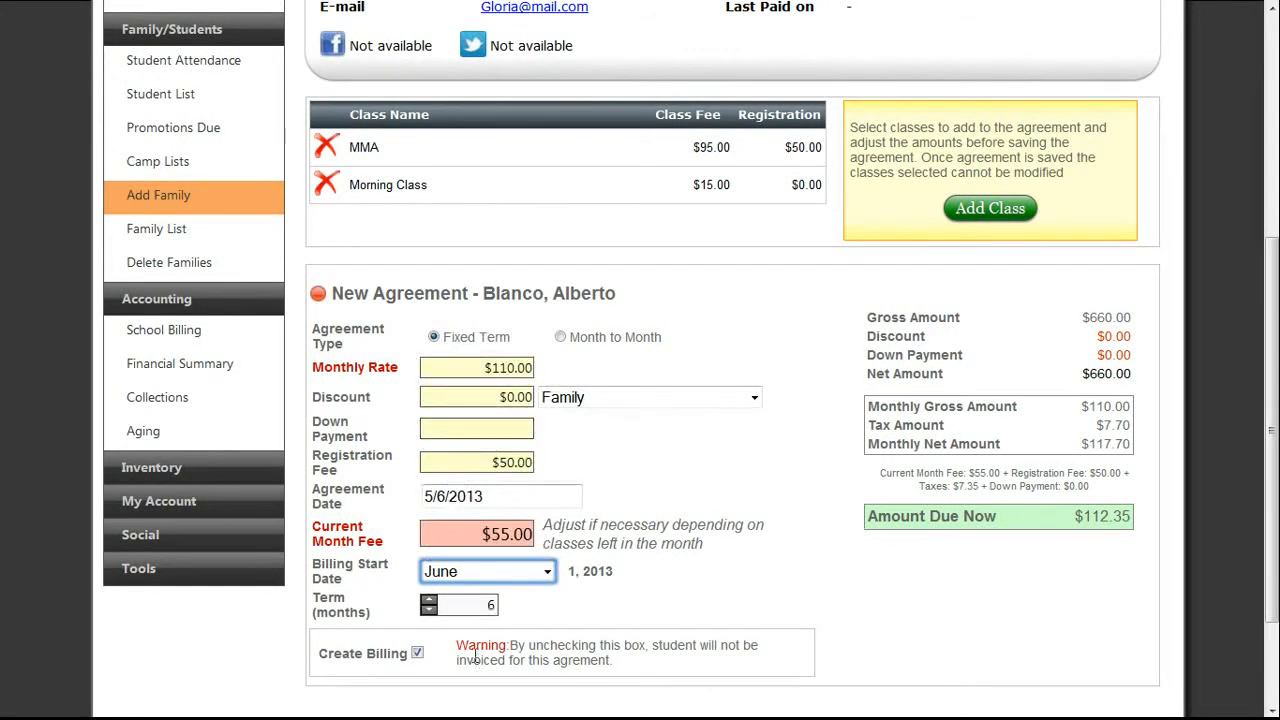
left_click_drag(1273, 390, 1276, 465)
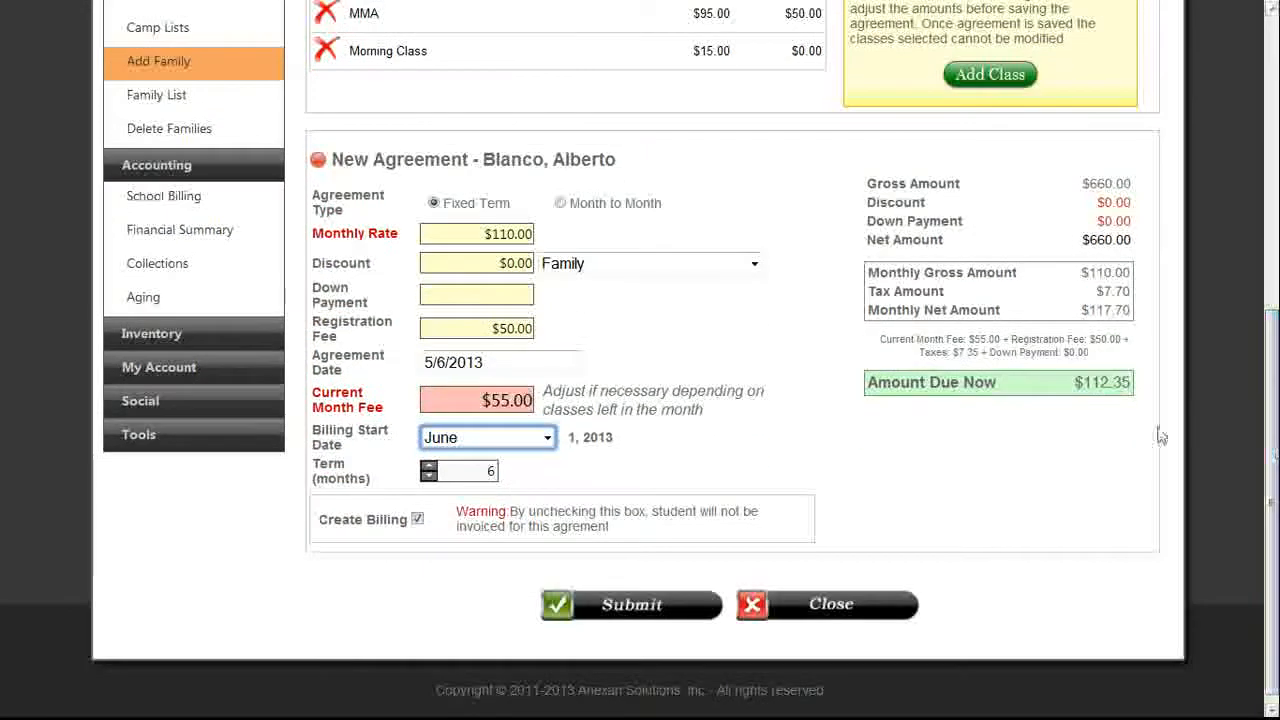
left_click(454, 440)
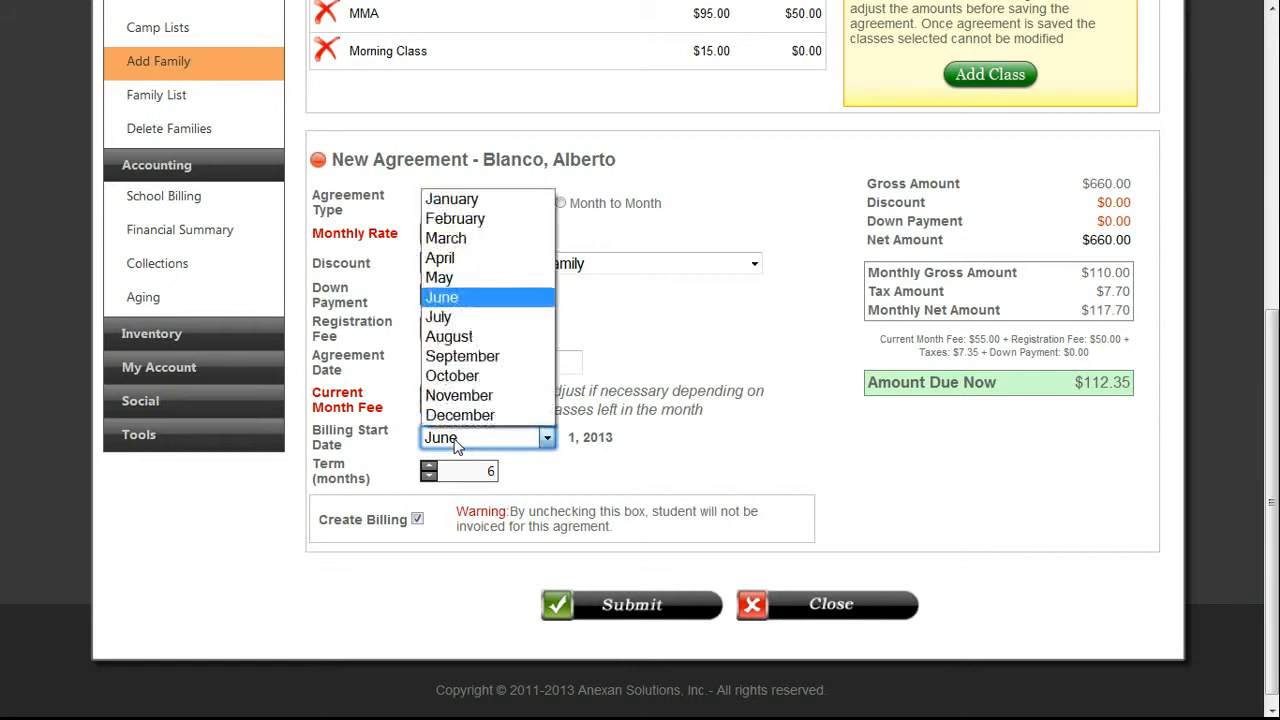
left_click(446, 320)
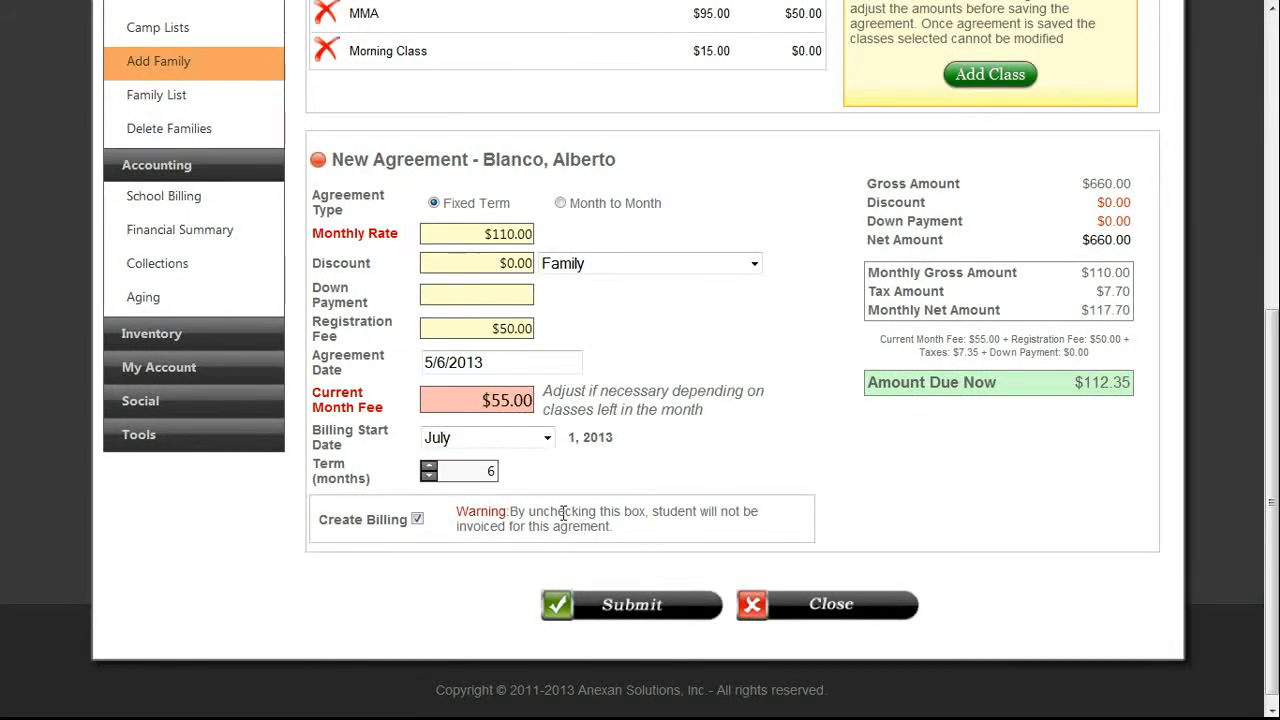
left_click(594, 605)
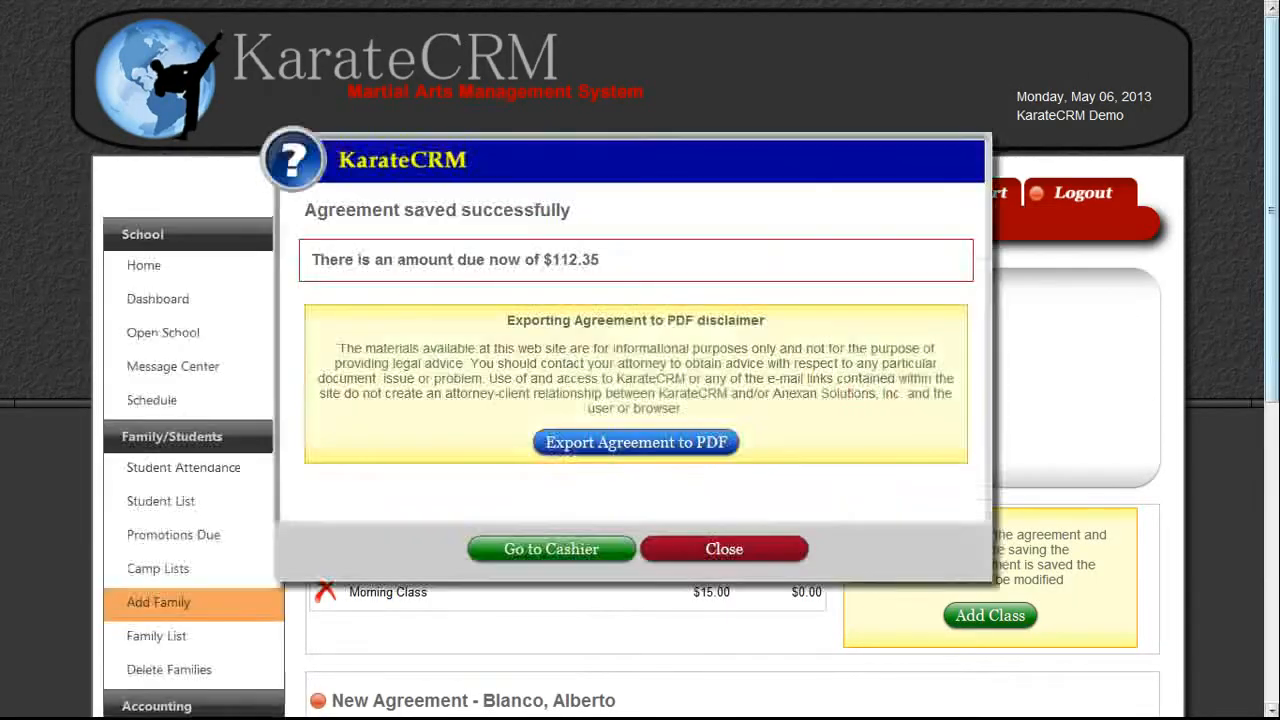
Export the saved agreement to PDF, view it, and close Acrobat without saving.
left_click_drag(1273, 211, 1273, 275)
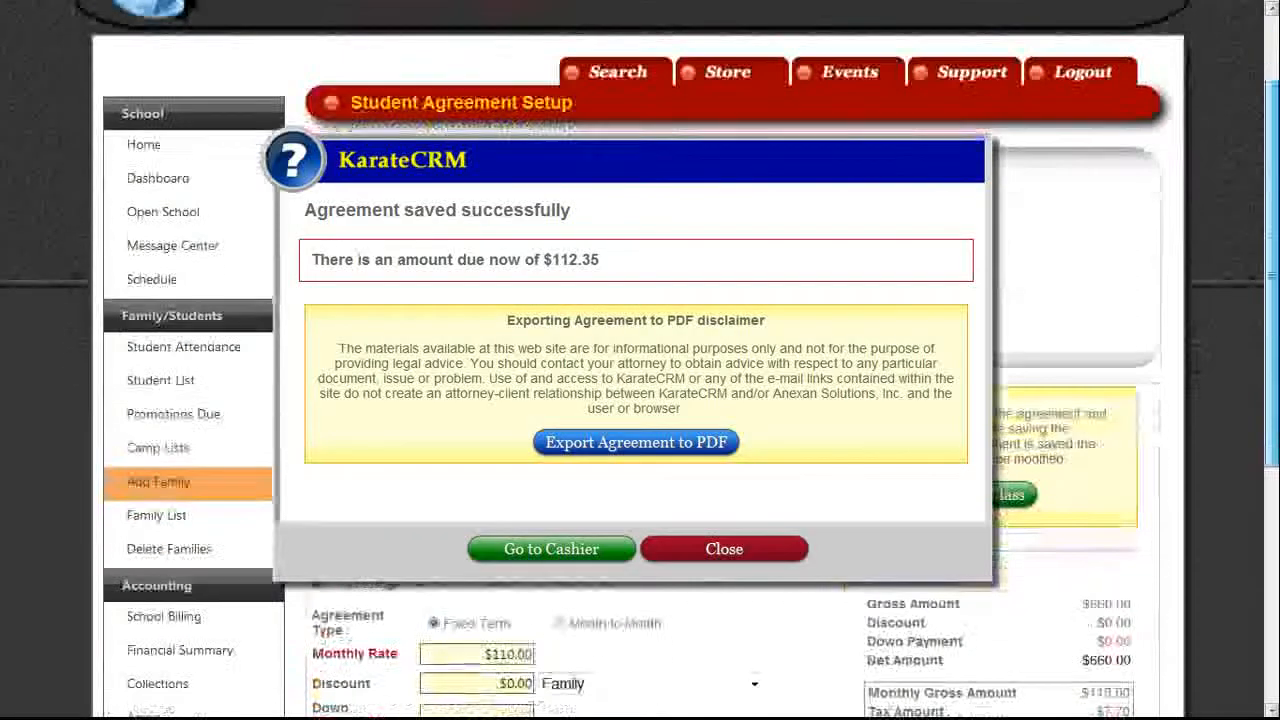
left_click(592, 446)
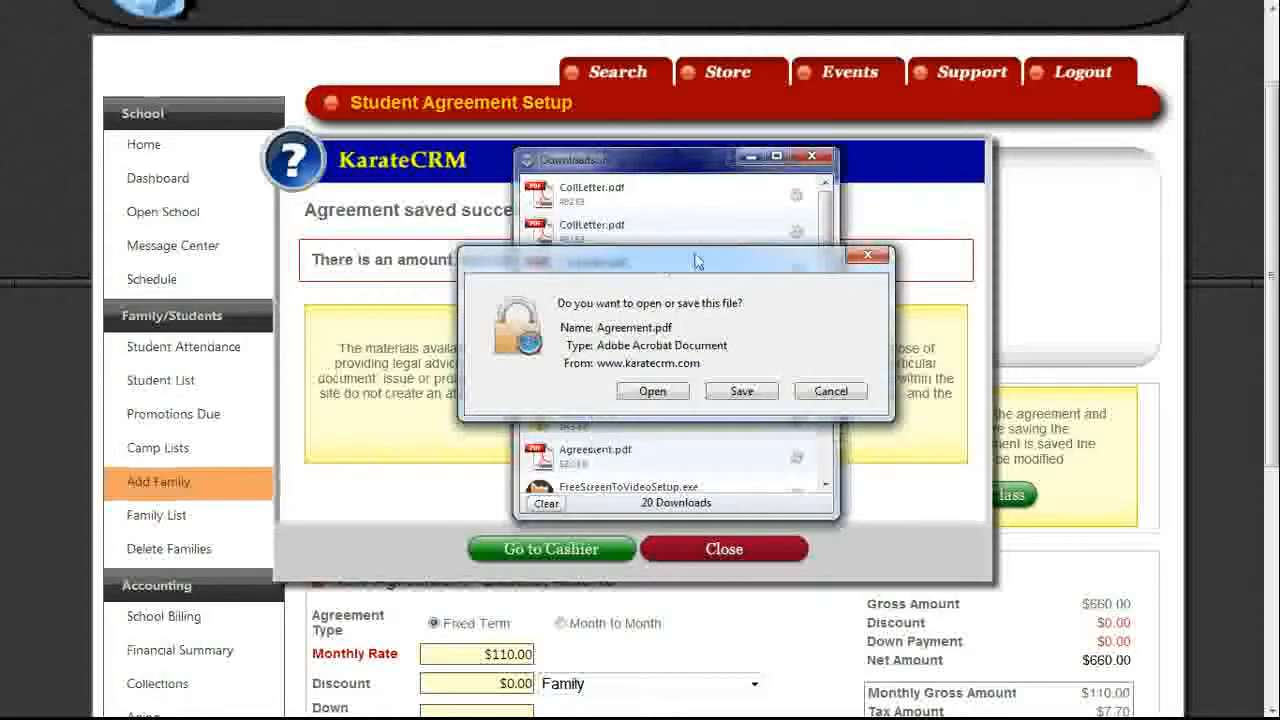
left_click(655, 392)
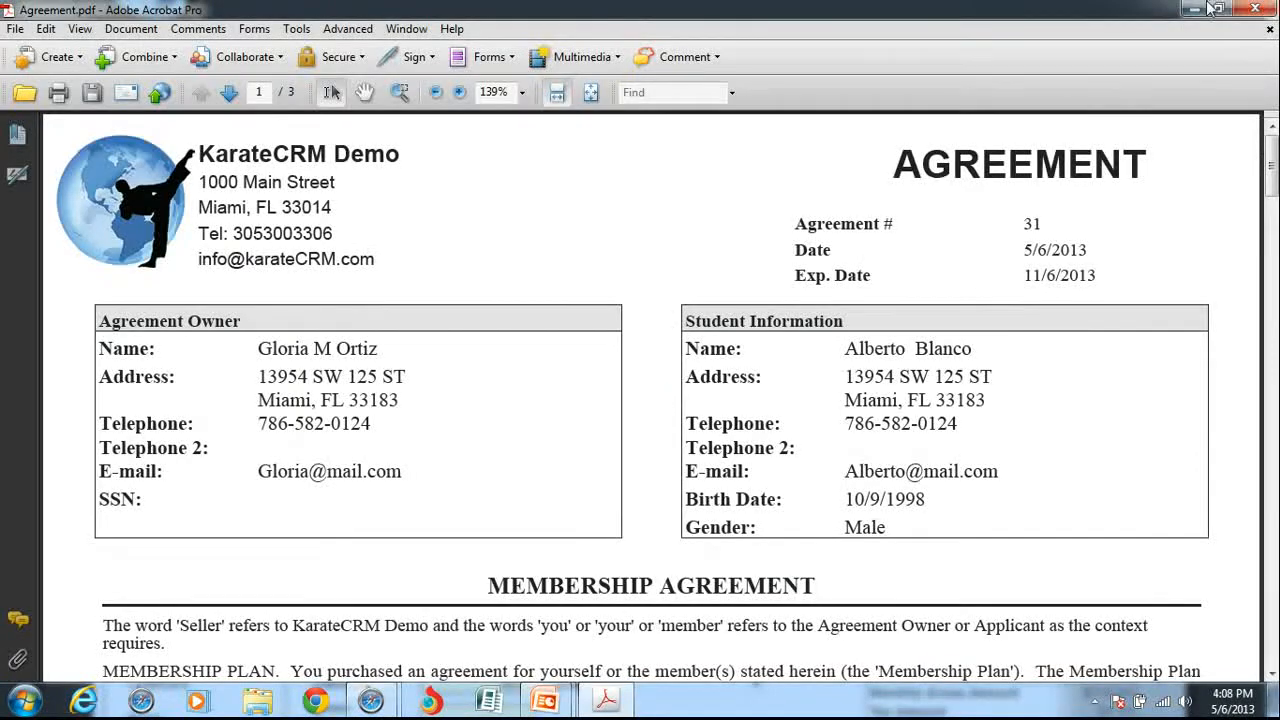
left_click(1273, 10)
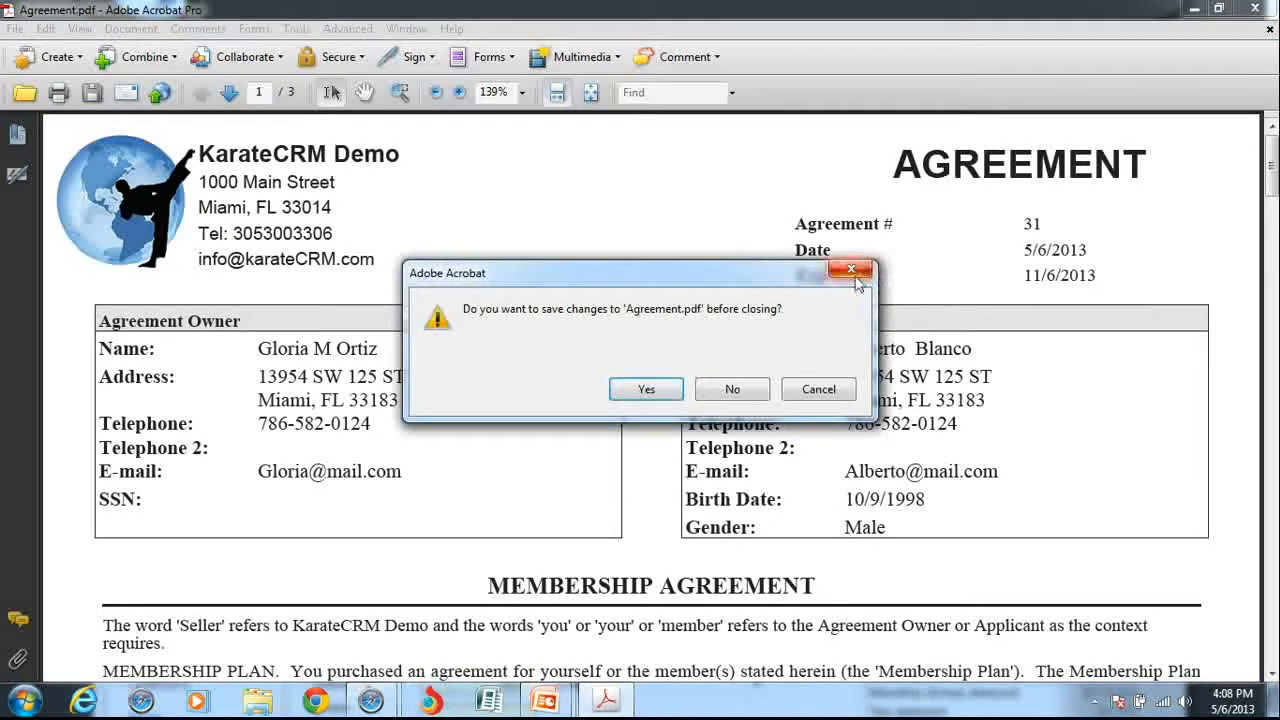
left_click(853, 272)
left_click(1255, 8)
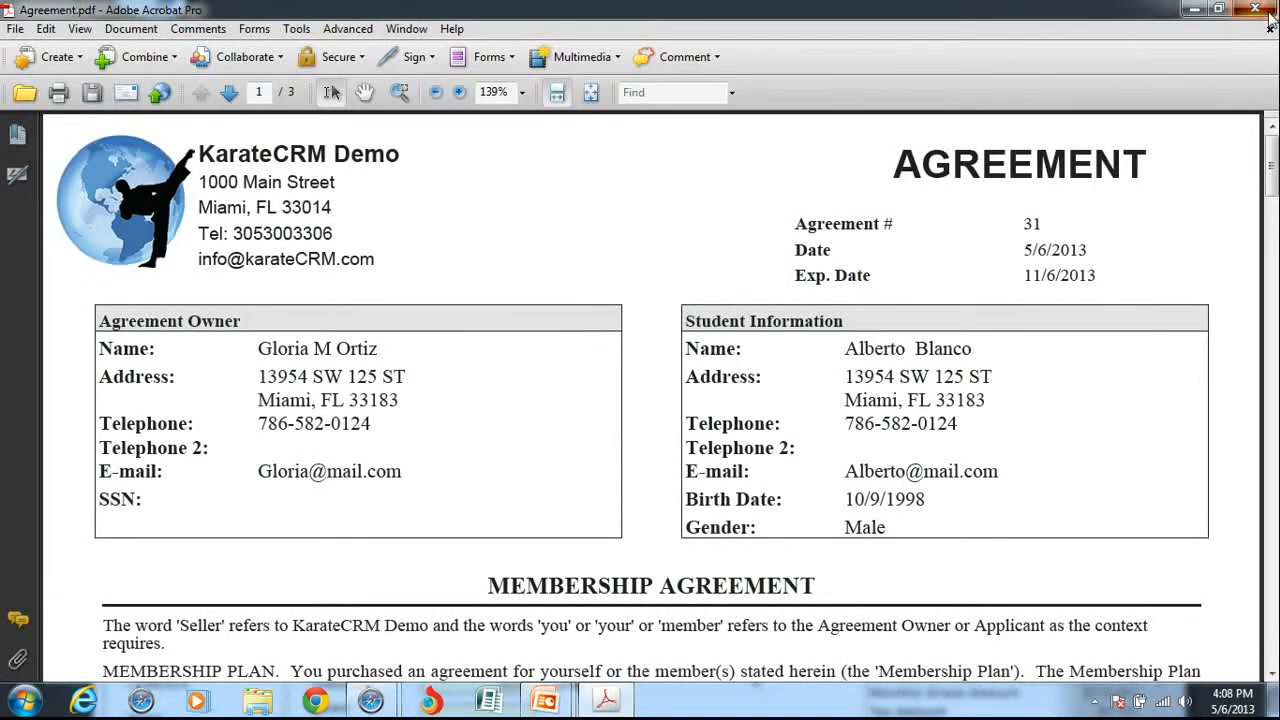
left_click(740, 392)
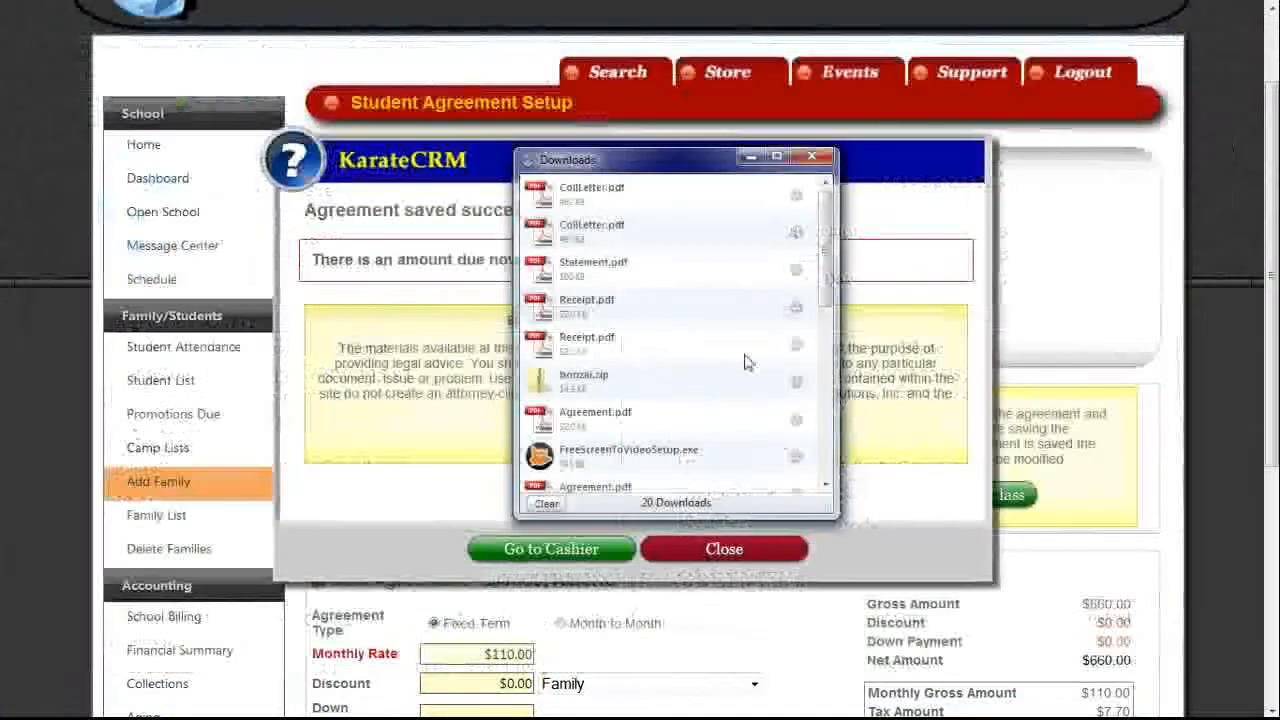
Select both unpaid registration fees in the family's transactions and send them to the Cashier ($235.40 due).
left_click(813, 157)
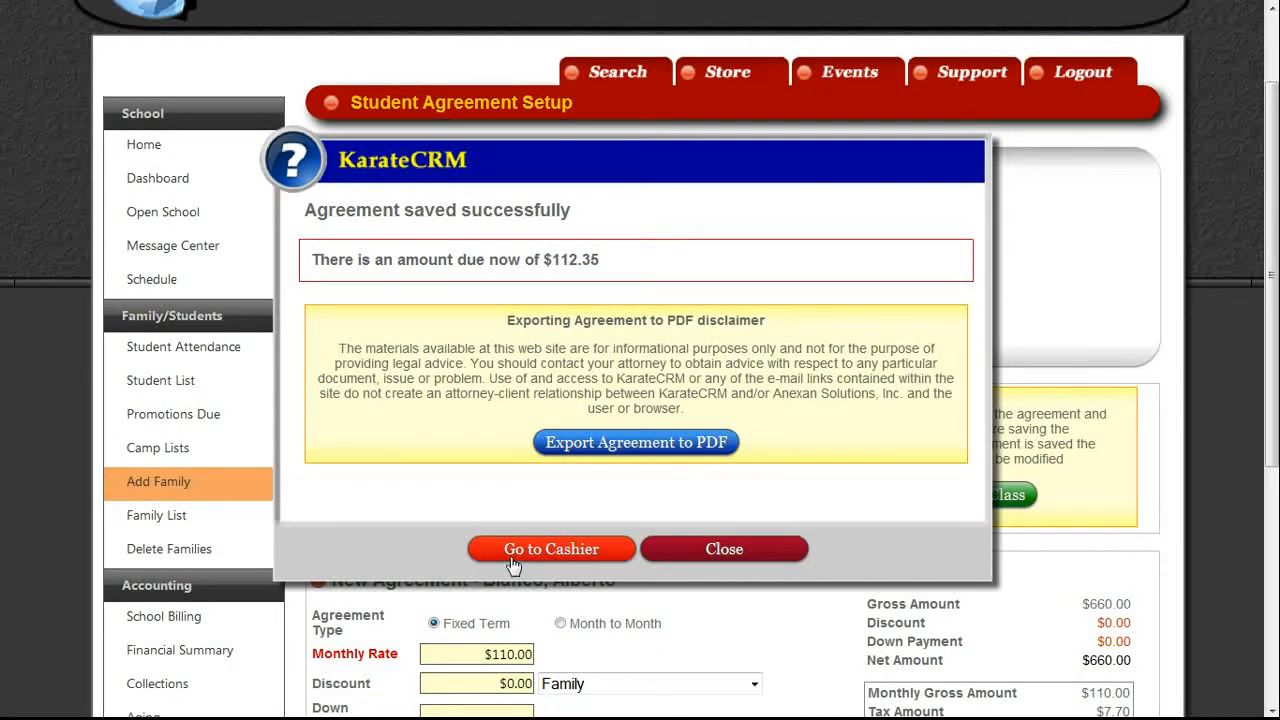
left_click(715, 565)
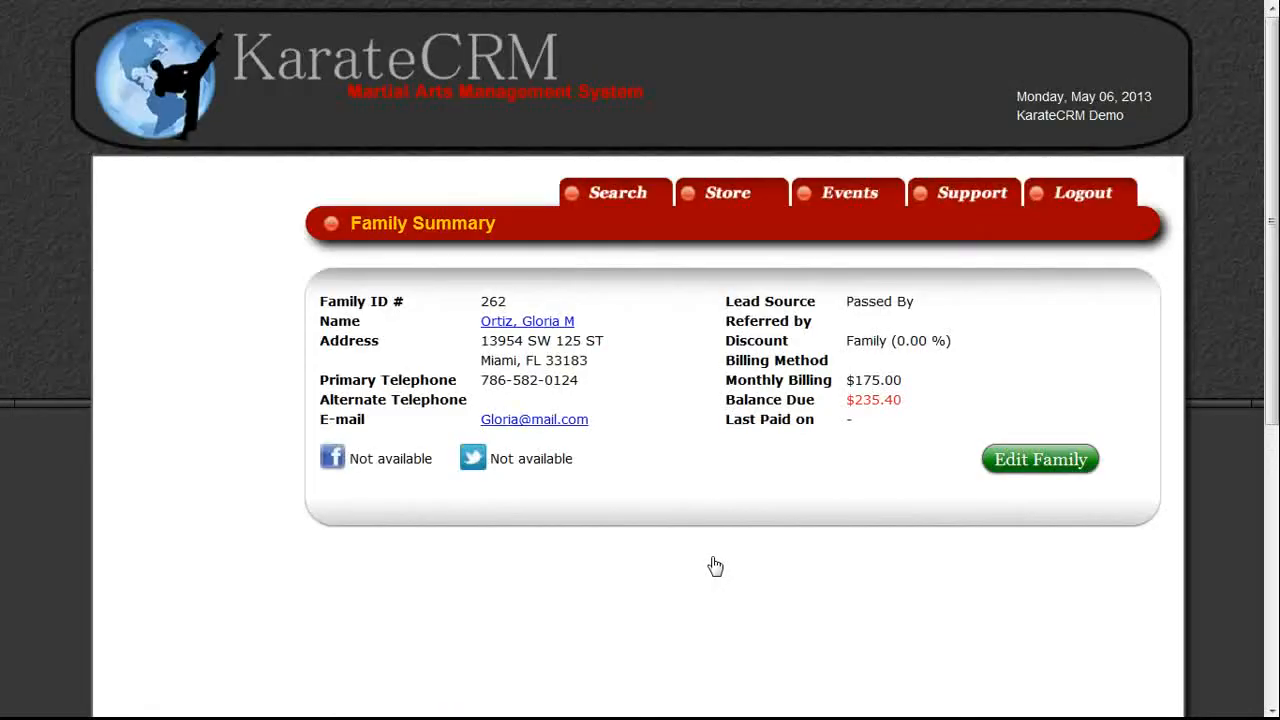
left_click(502, 557)
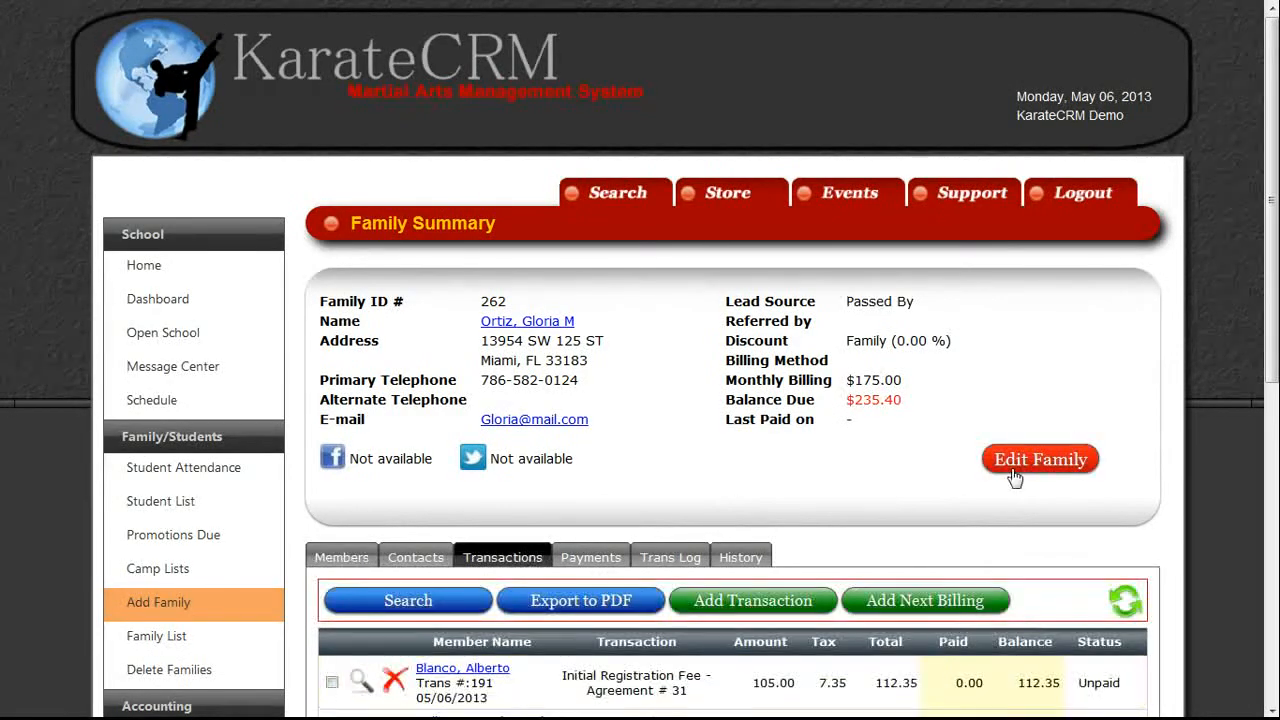
scroll(1012, 475, "down", 1)
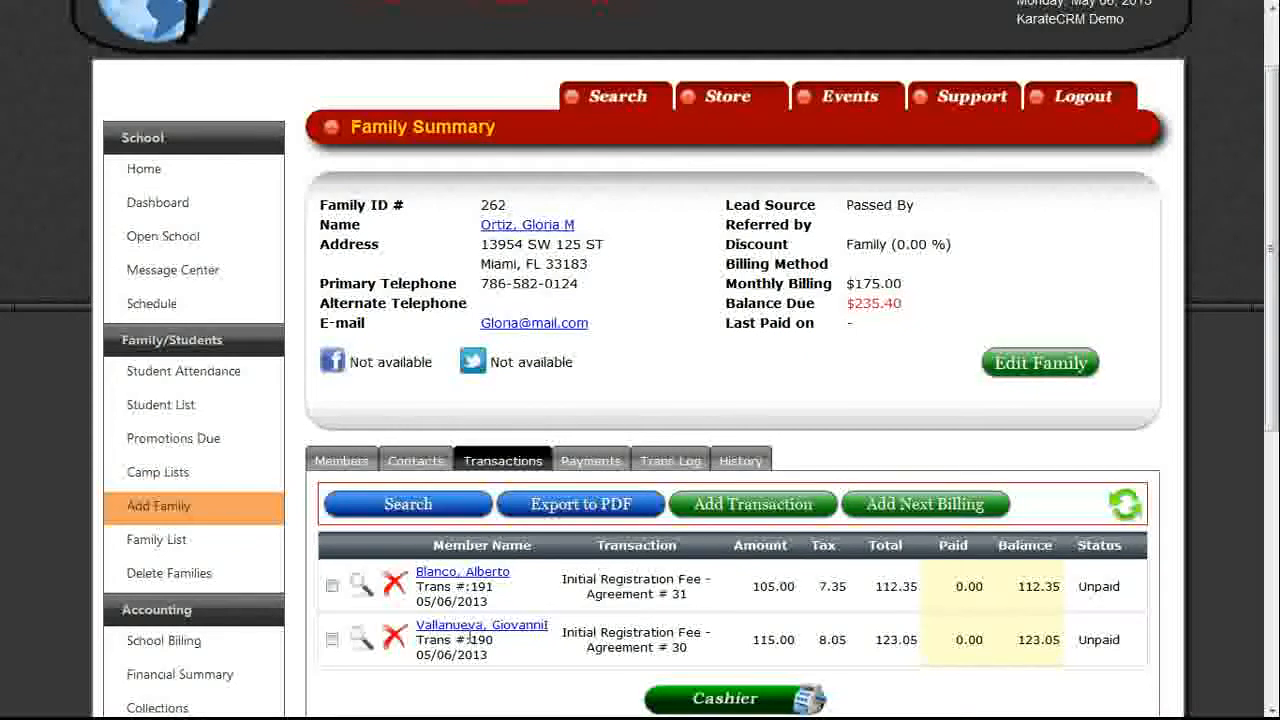
left_click(333, 641)
left_click(332, 586)
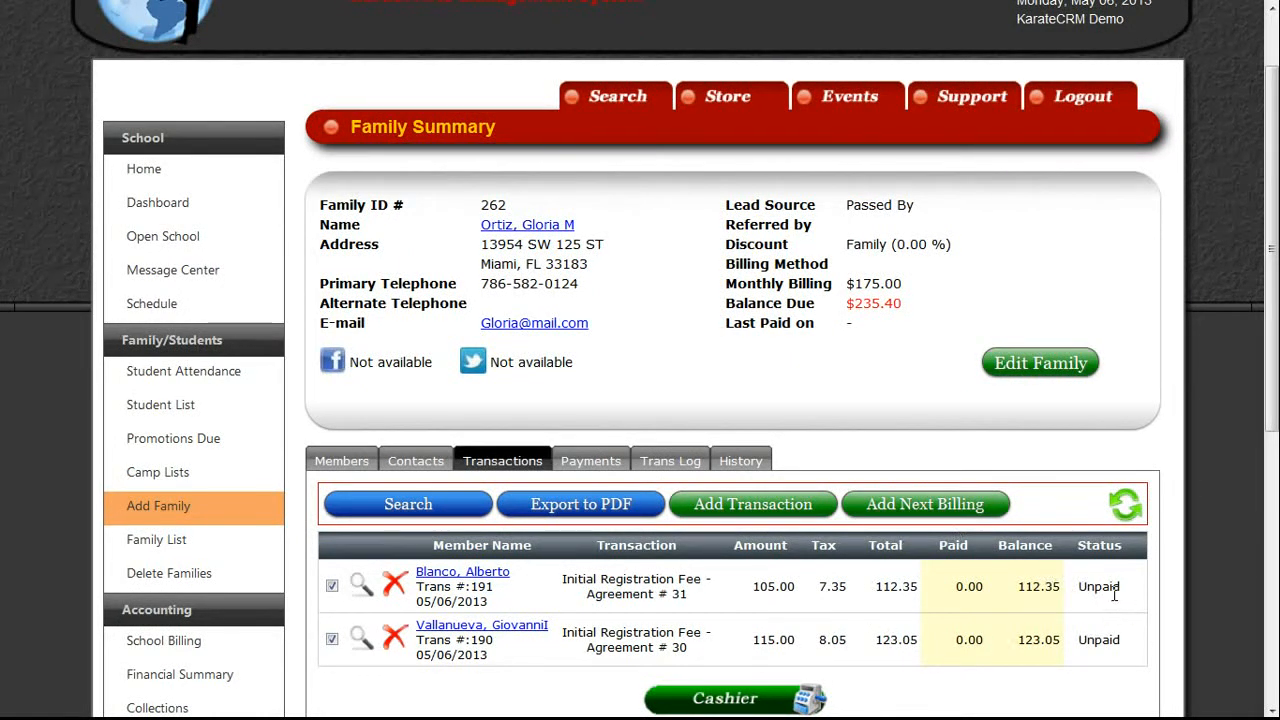
left_click(765, 700)
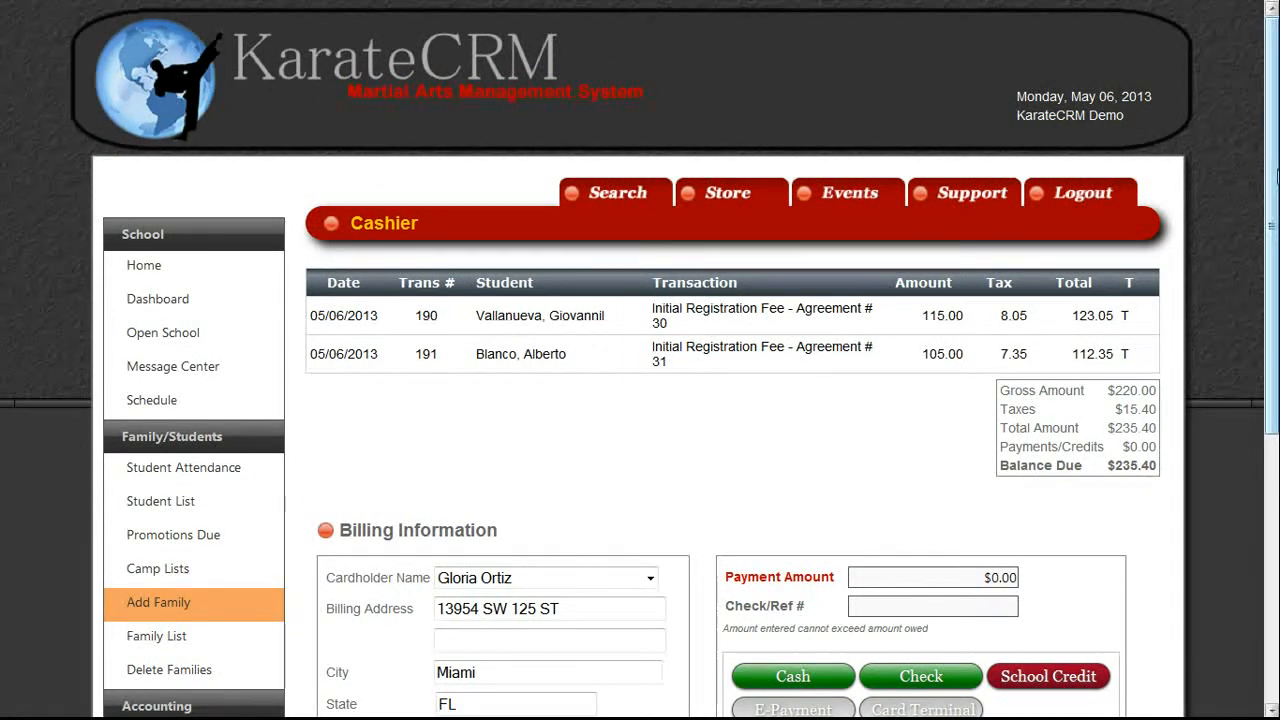
Post a $235.40 cash payment, leaving $0.00 due, and export the receipt to PDF.
scroll(640, 360, "down", 2)
left_click(974, 465)
type("235")
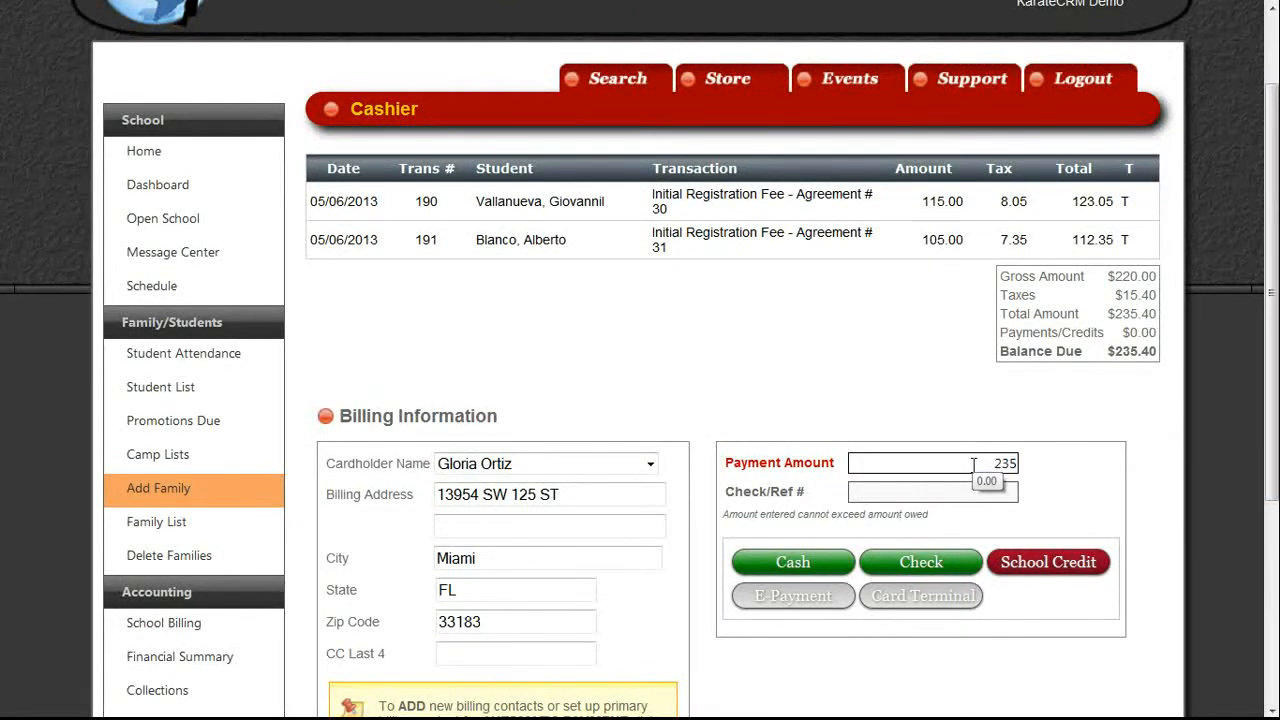
type(".40")
left_click(810, 563)
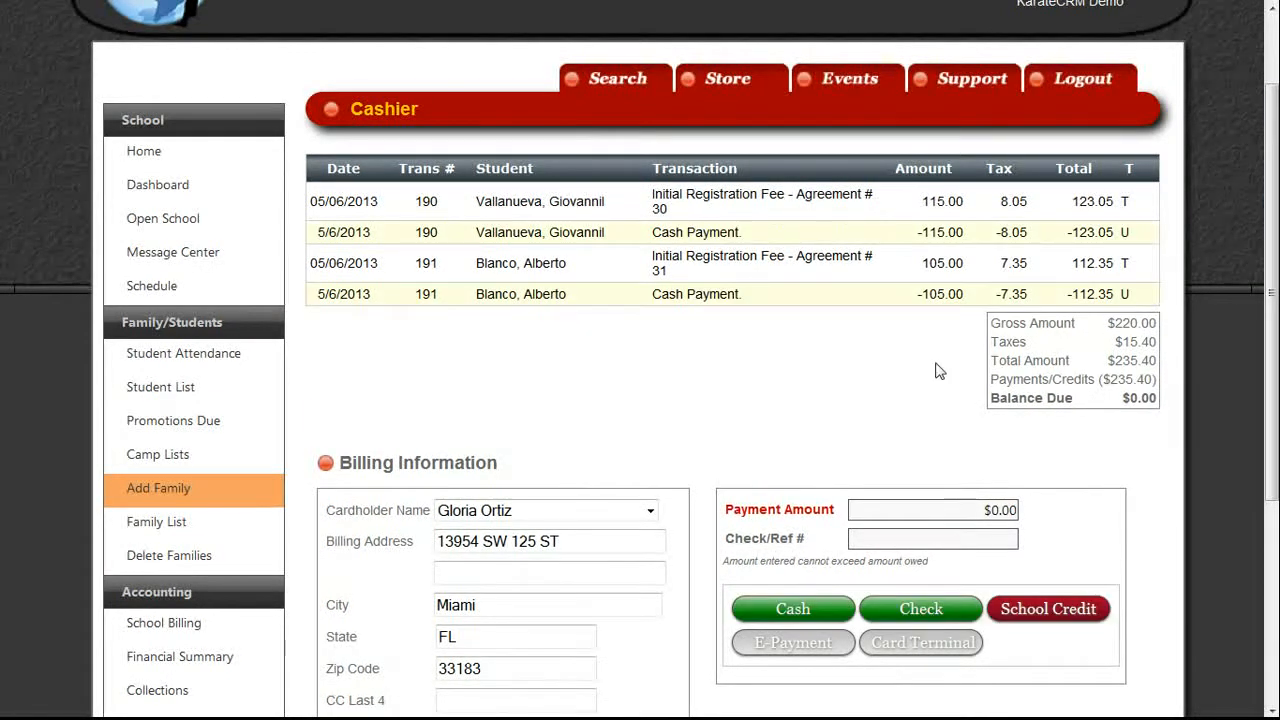
scroll(812, 559, "down", 3)
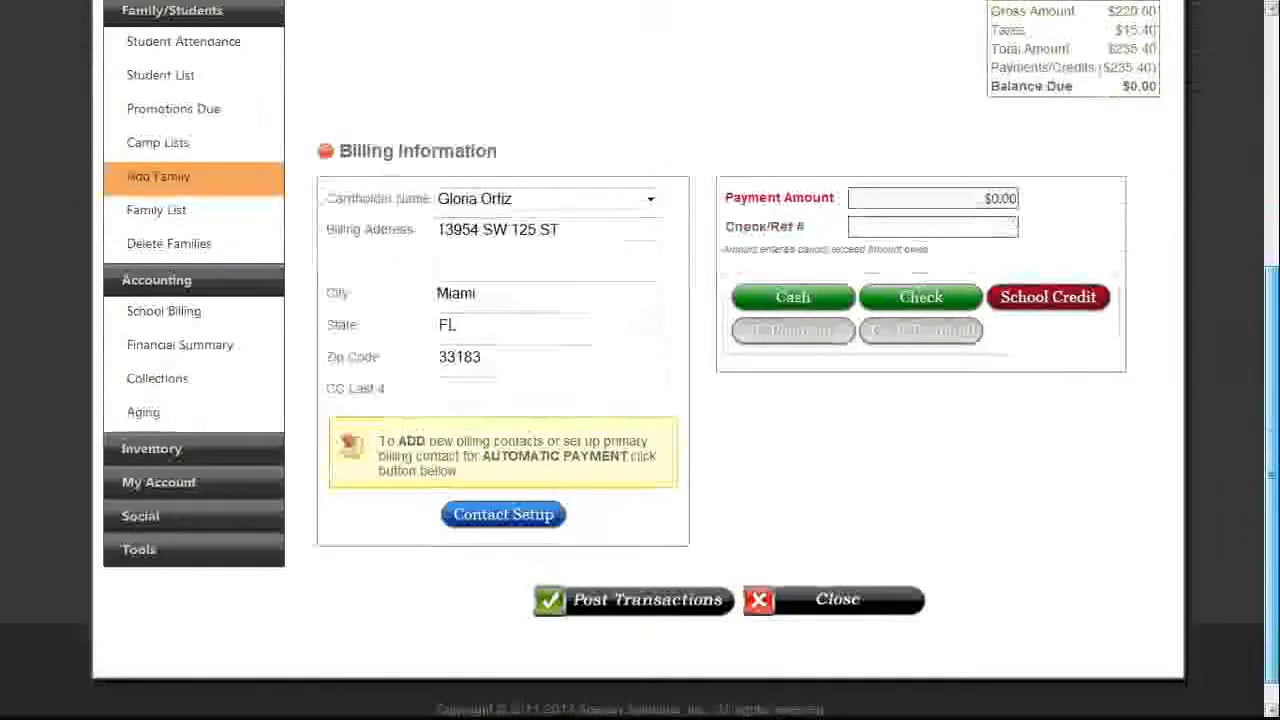
left_click(648, 612)
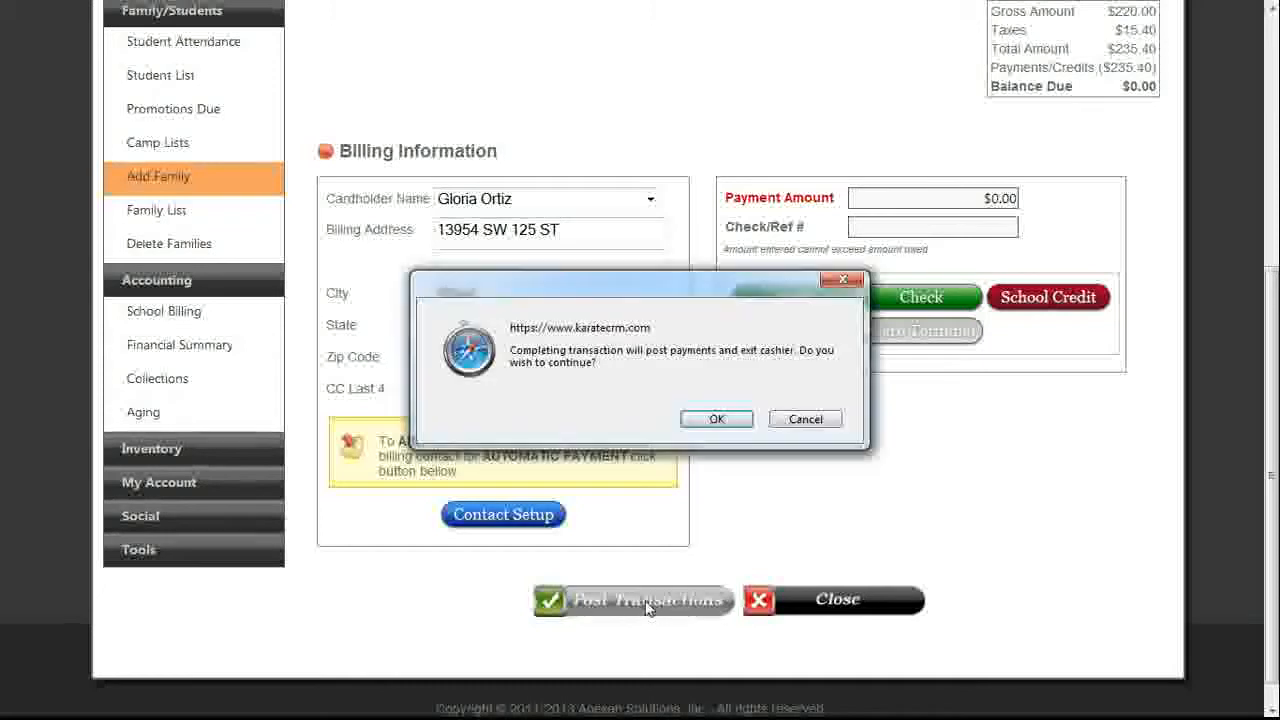
left_click(716, 419)
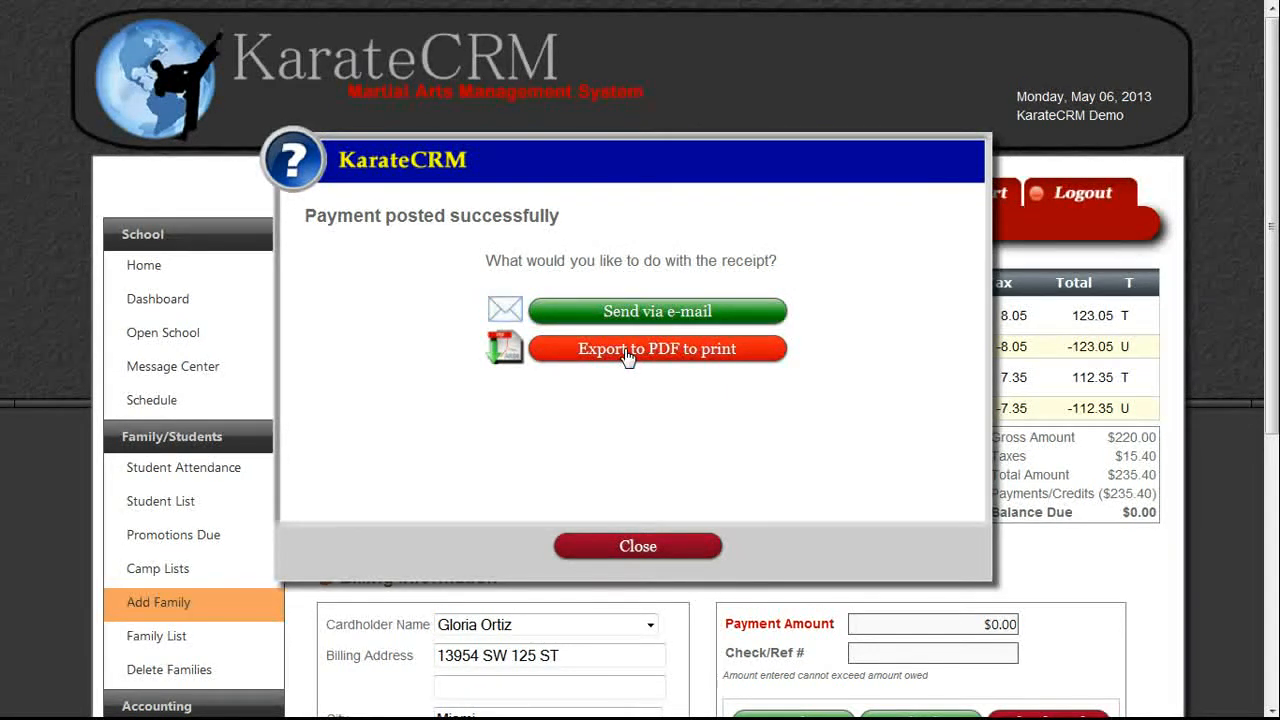
left_click(628, 349)
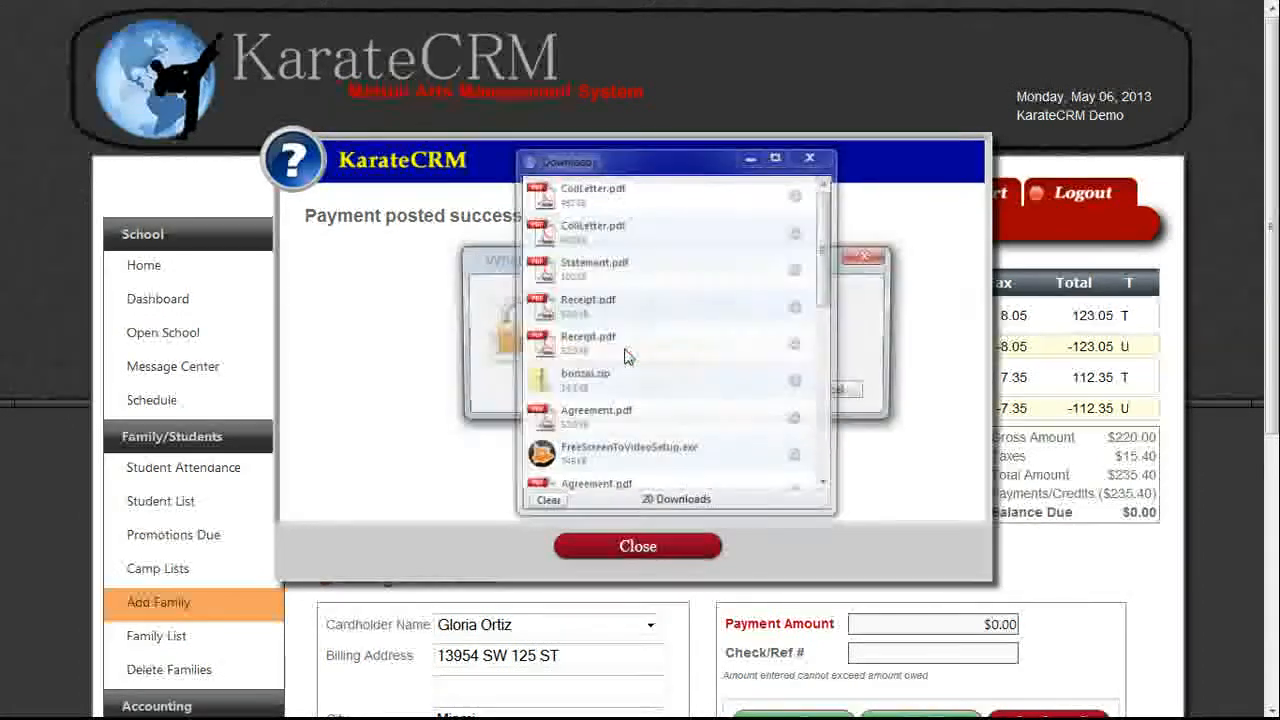
Open Receipt.pdf, check it shows PAID with $0.00 total due, and close without saving.
left_click(571, 391)
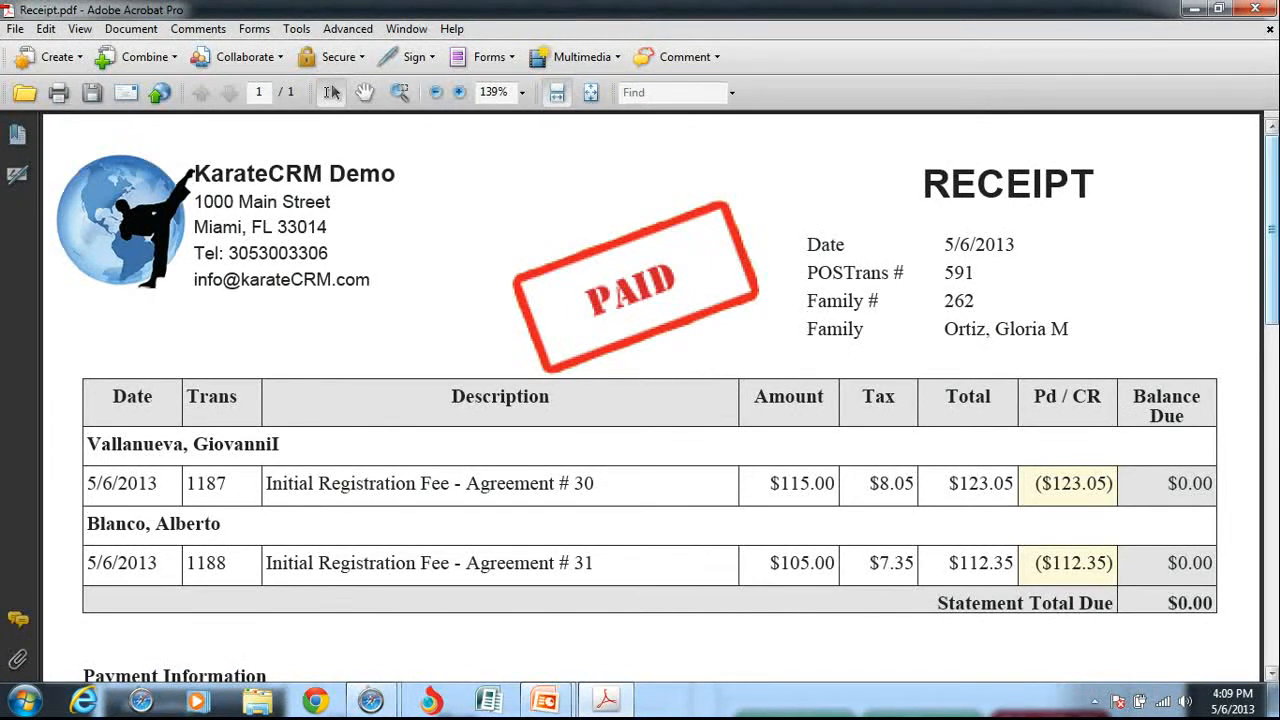
left_click_drag(1273, 292, 1273, 387)
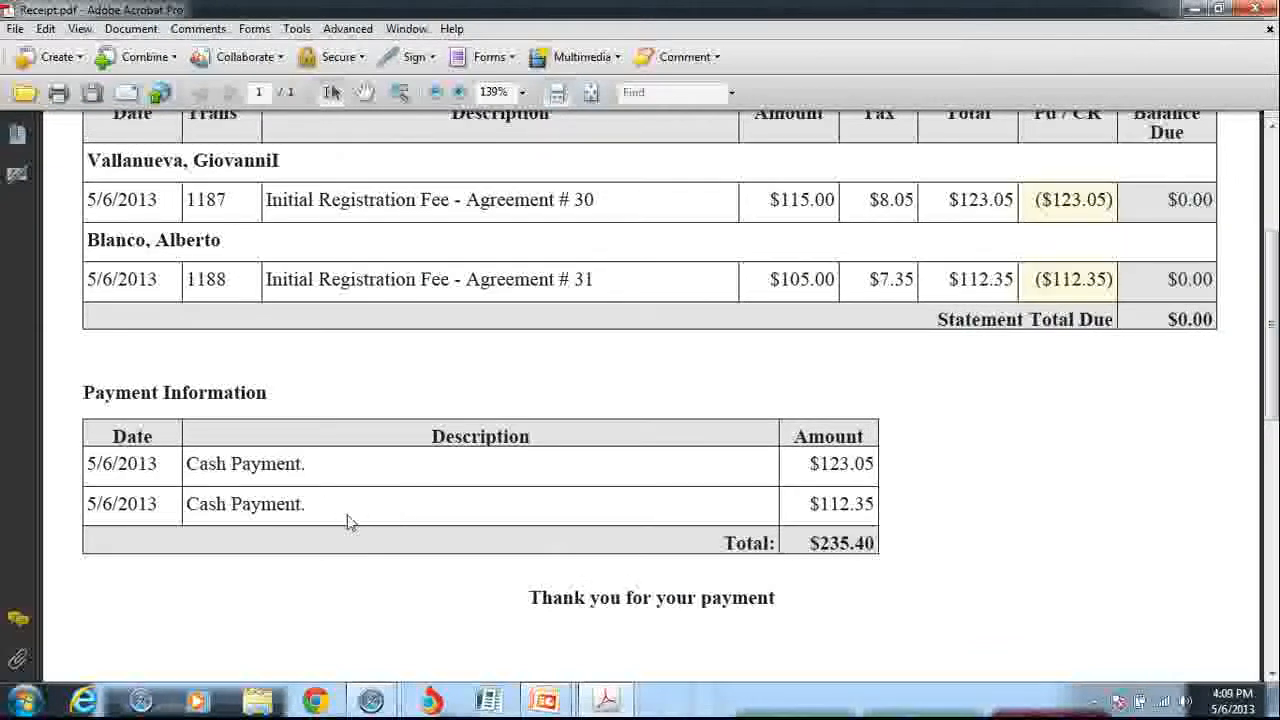
left_click_drag(1274, 372, 1255, 341)
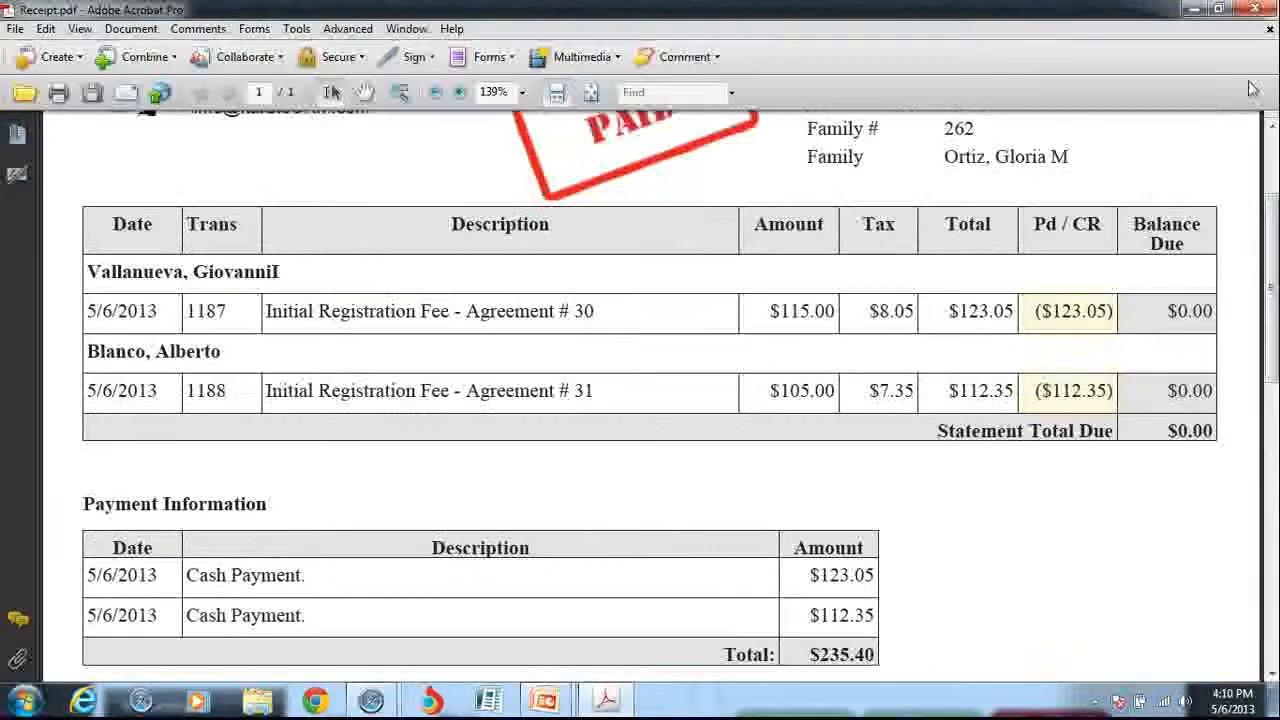
left_click(1254, 10)
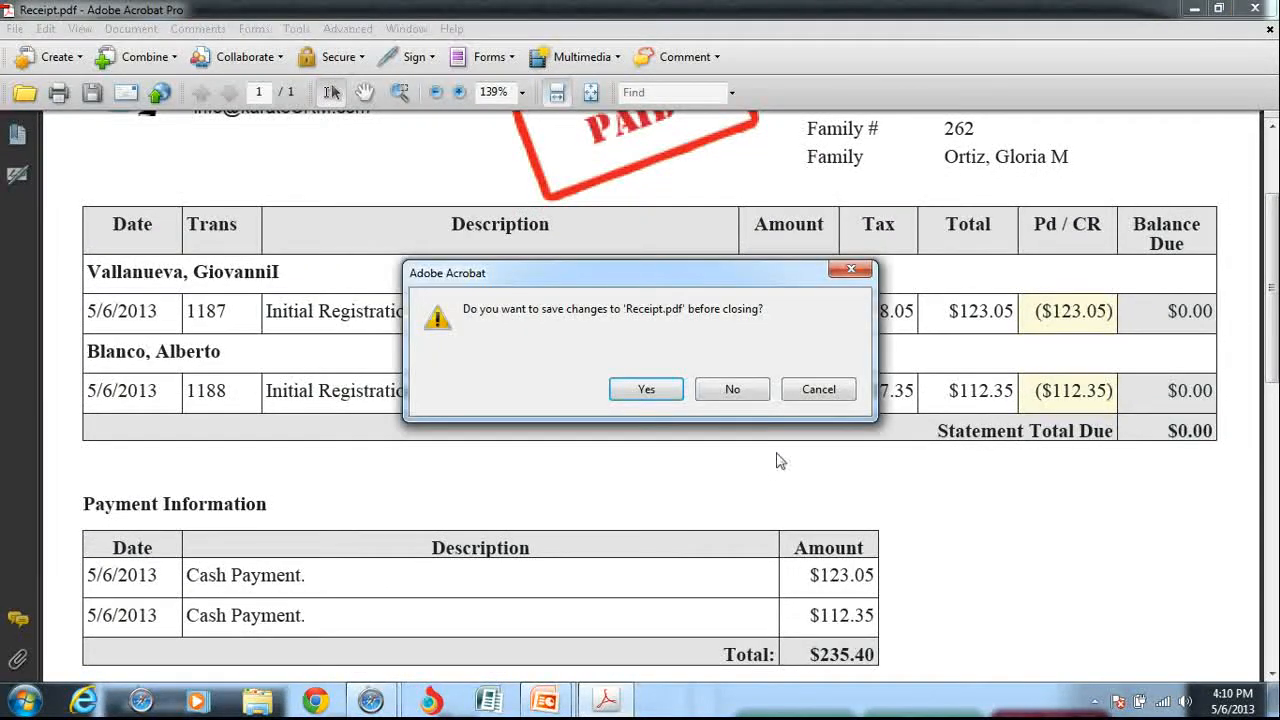
left_click(731, 389)
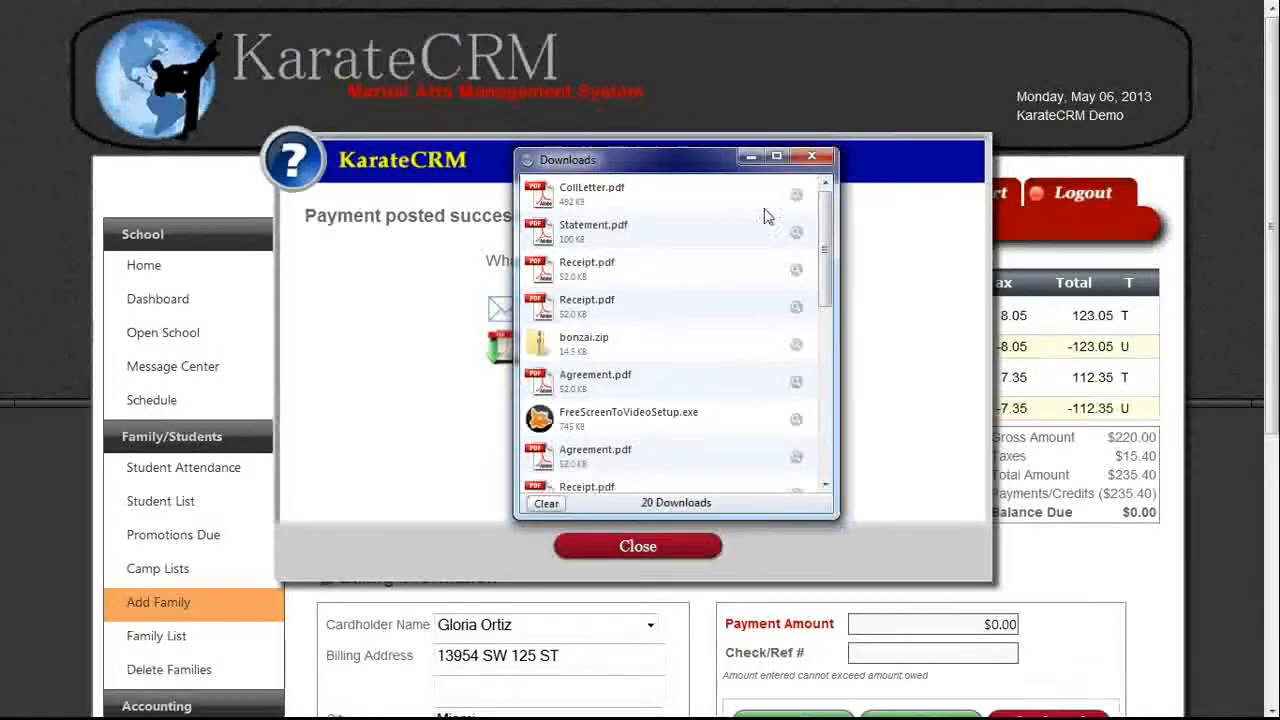
Close the Downloads list and dismiss the payment-posted message, leaving the family's balance due at $0.00.
left_click(811, 157)
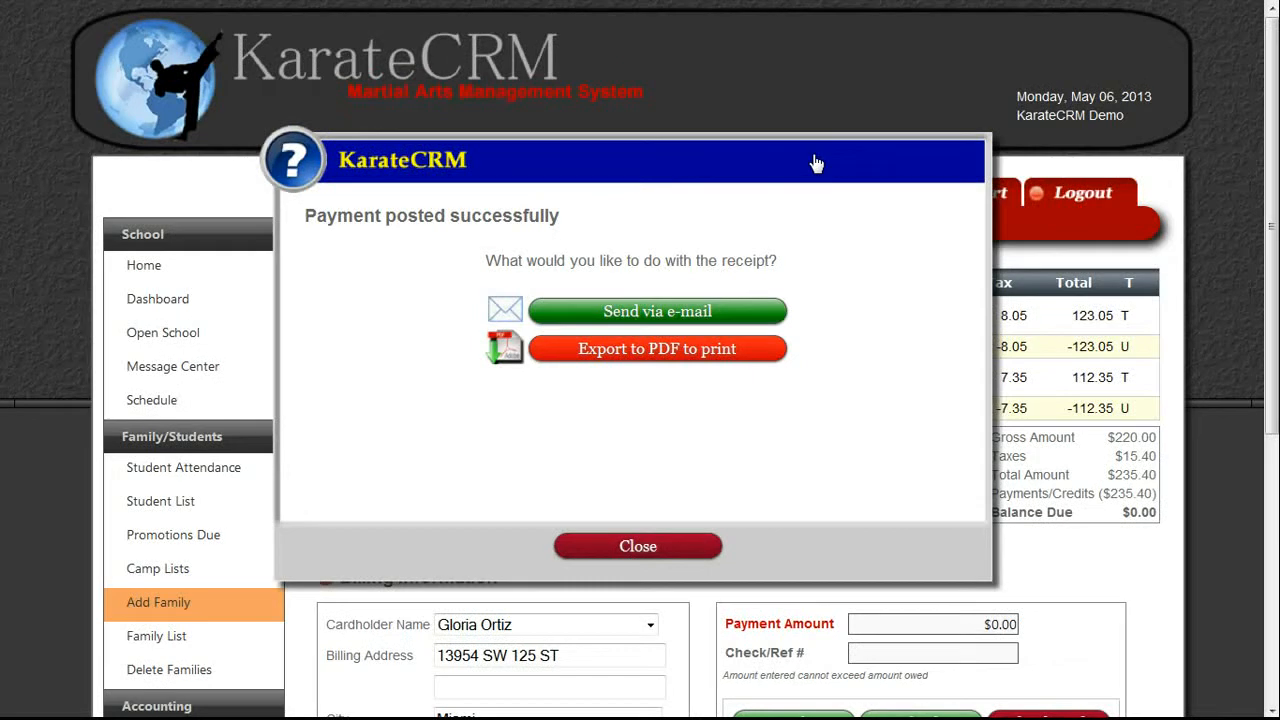
left_click(618, 549)
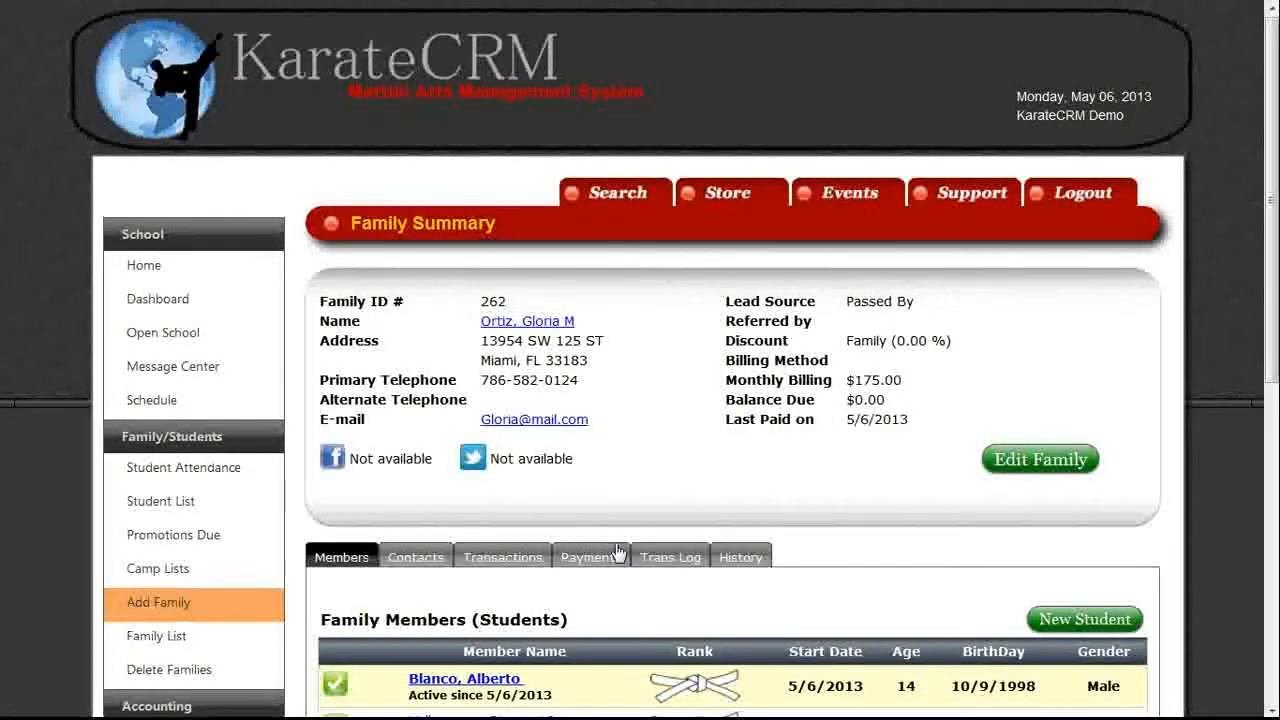